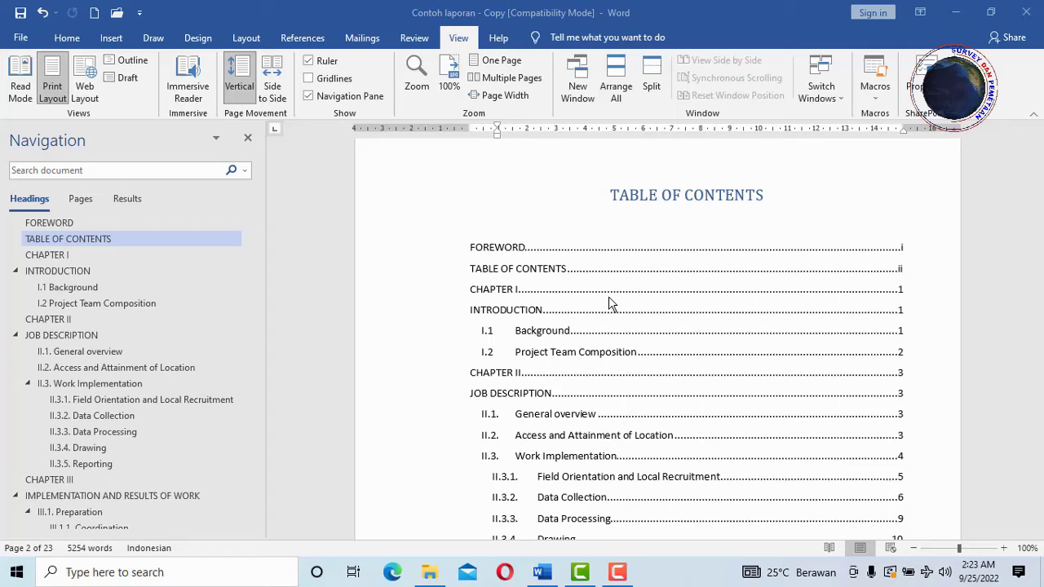
# Use the Navigation Pane headings to reach IMPLEMENTATION AND RESULTS OF WORK, then III.1.4 Personnel Local Rekruitment
pyautogui.scroll(-3, 146, 308)
pyautogui.scroll(3, 147, 305)
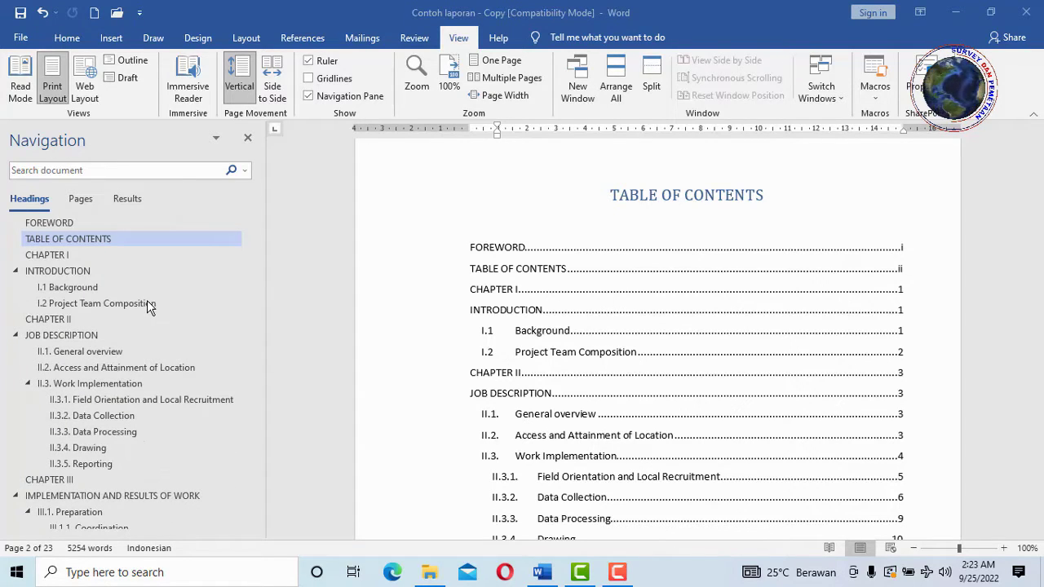
pyautogui.scroll(-3, 629, 285)
pyautogui.scroll(-13, 607, 298)
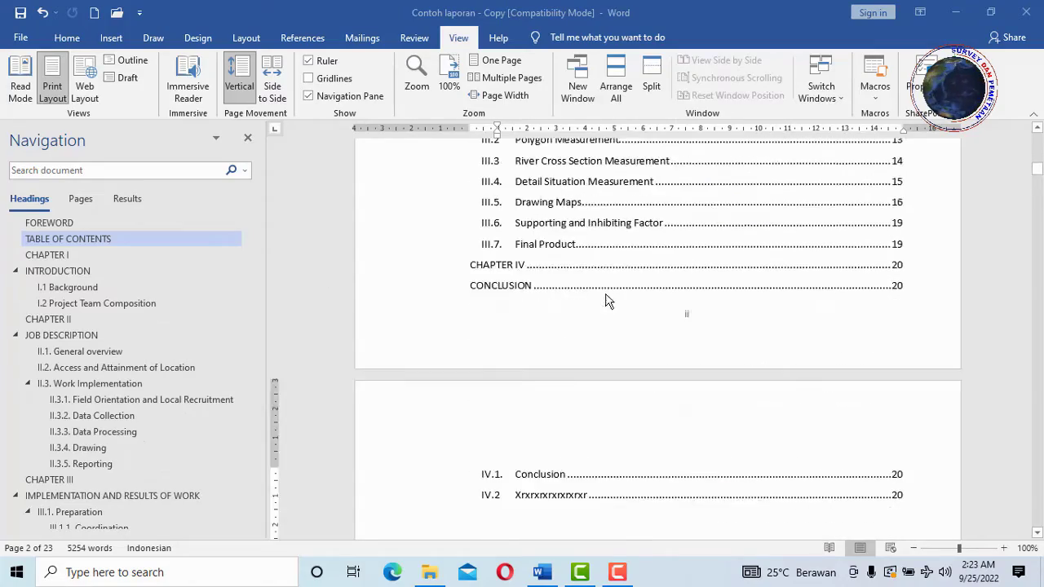
pyautogui.scroll(14, 604, 294)
pyautogui.scroll(-20, 601, 291)
pyautogui.scroll(5, 641, 275)
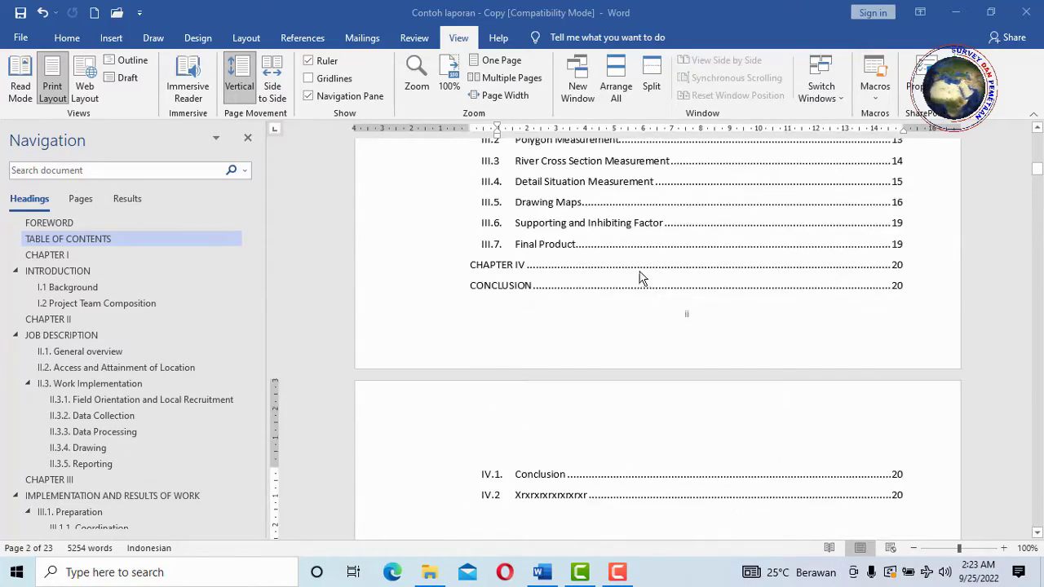
pyautogui.scroll(5, 644, 299)
pyautogui.scroll(7, 612, 298)
pyautogui.scroll(-6, 604, 302)
pyautogui.scroll(-5, 604, 299)
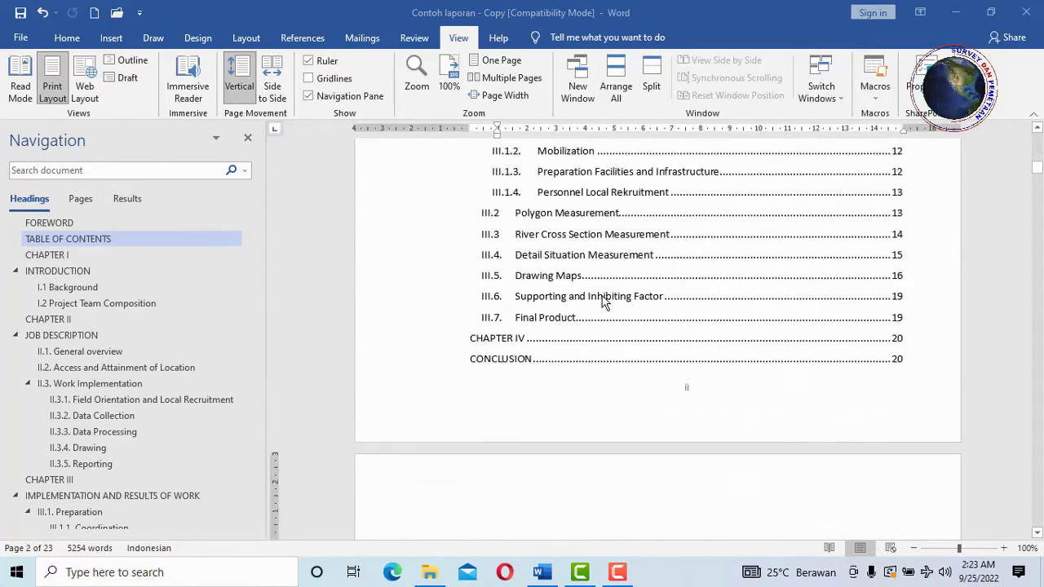
pyautogui.scroll(-3, 642, 296)
pyautogui.scroll(2, 613, 301)
pyautogui.scroll(7, 594, 323)
pyautogui.scroll(2, 594, 322)
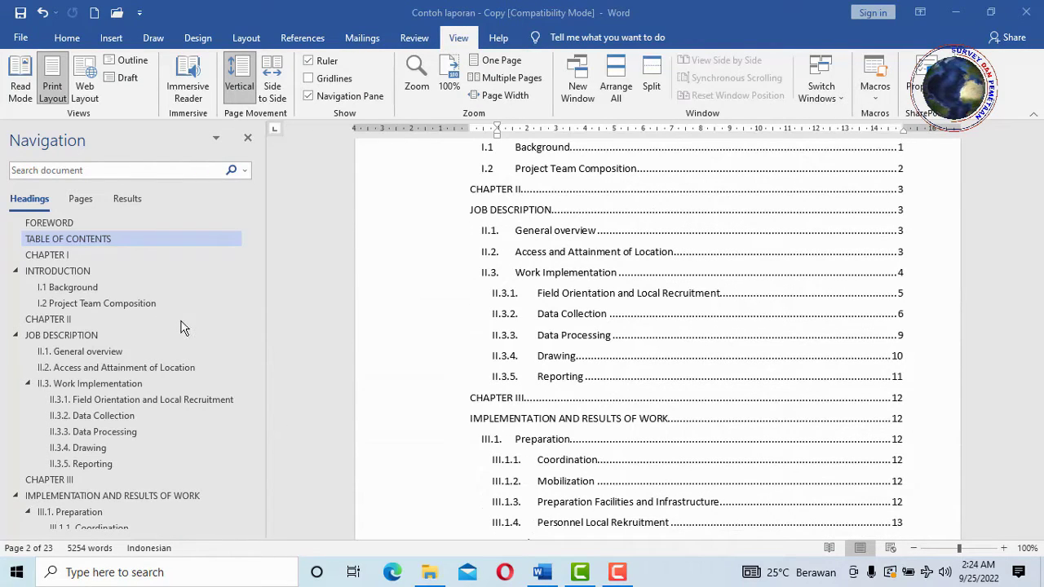
pyautogui.scroll(-3, 135, 276)
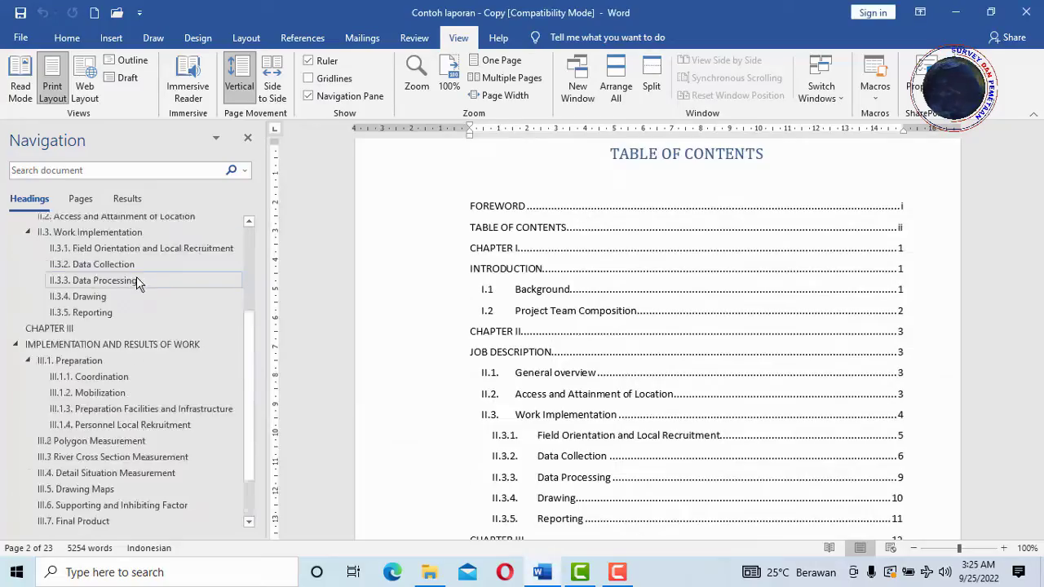
pyautogui.scroll(-2, 135, 276)
pyautogui.click(105, 280)
pyautogui.click(106, 360)
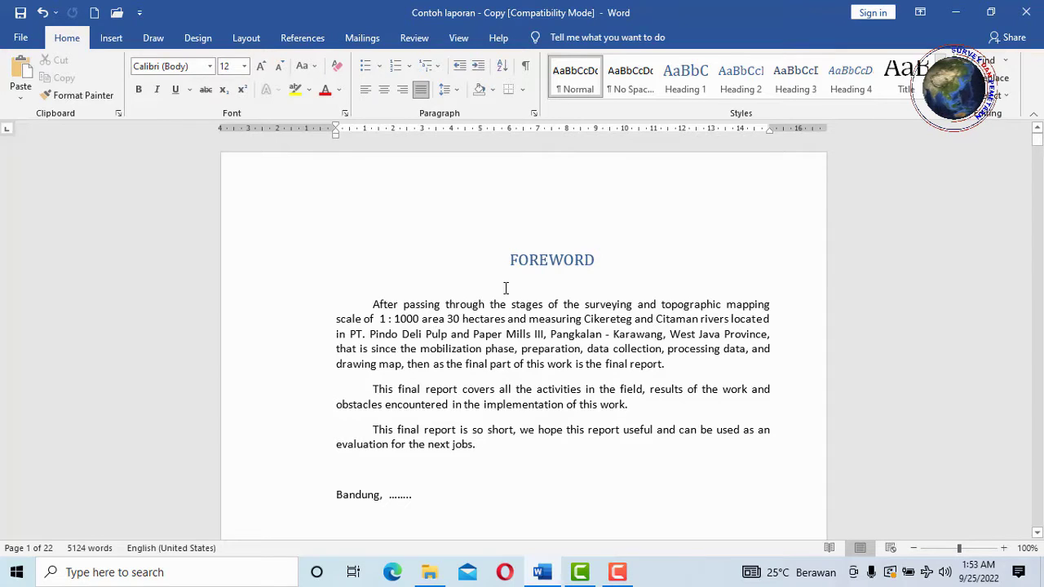
pyautogui.scroll(-3, 506, 288)
pyautogui.scroll(-4, 496, 291)
pyautogui.scroll(-4, 511, 298)
pyautogui.scroll(-4, 527, 287)
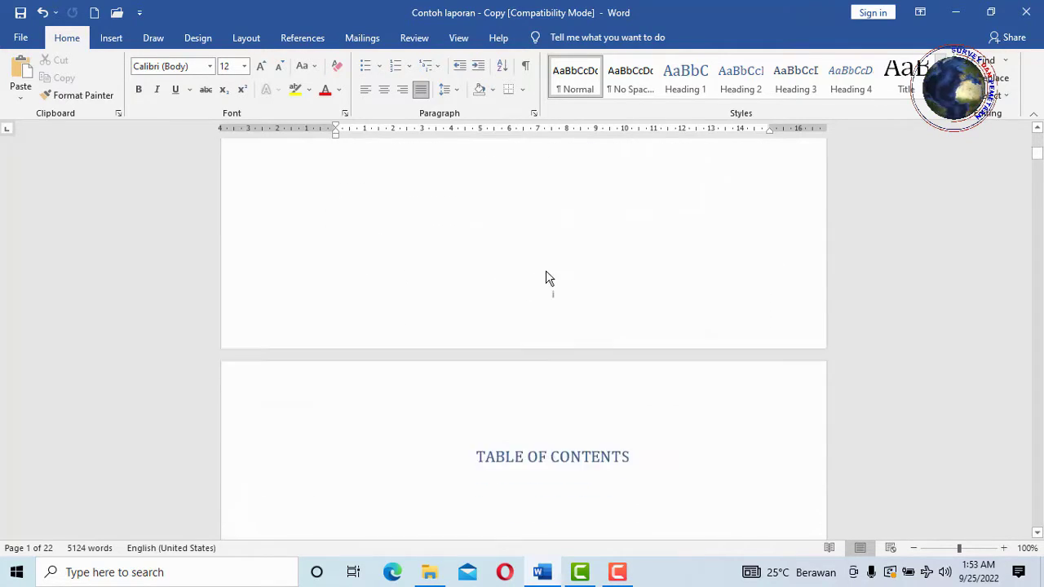
pyautogui.scroll(-3, 549, 270)
pyautogui.scroll(-2, 550, 270)
pyautogui.scroll(-2, 555, 236)
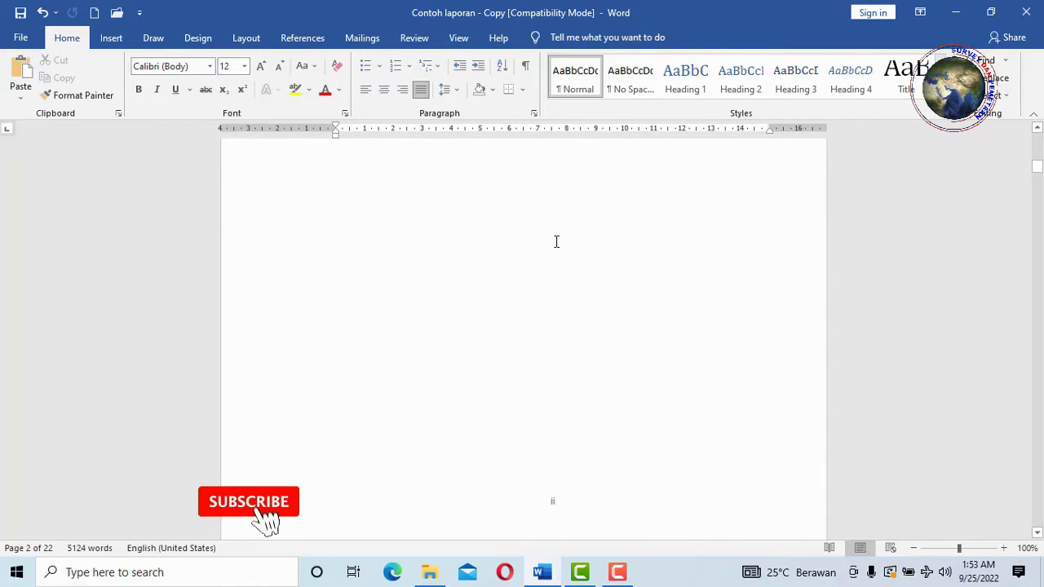
pyautogui.scroll(3, 555, 245)
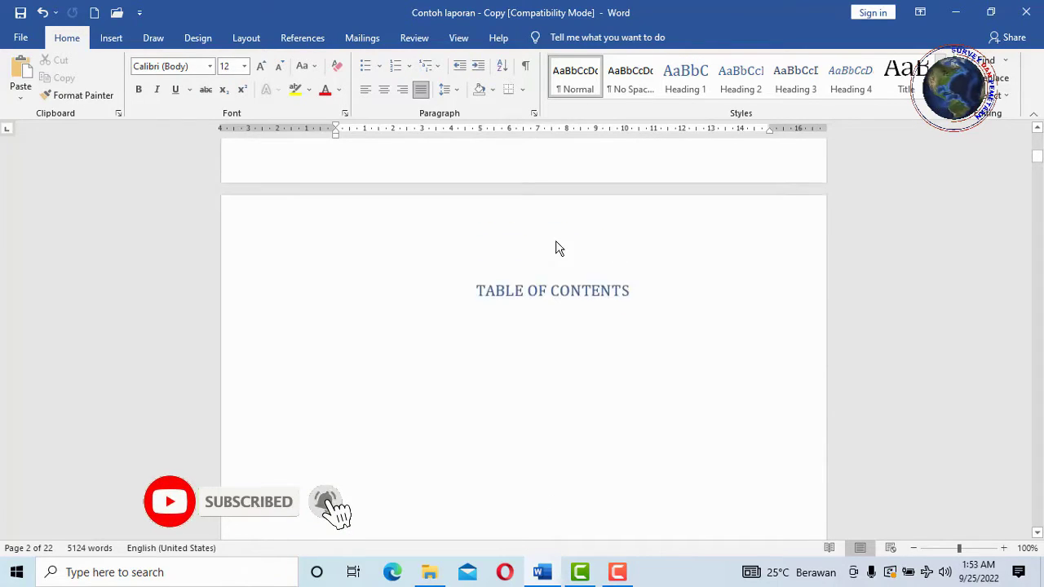
pyautogui.scroll(1, 553, 310)
pyautogui.scroll(-3, 568, 345)
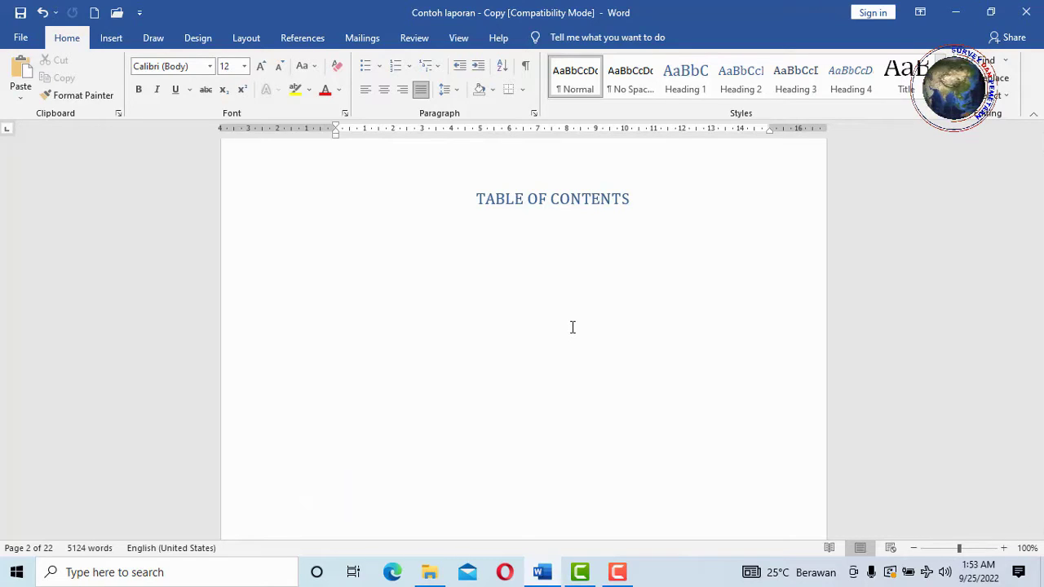
pyautogui.scroll(-1, 500, 250)
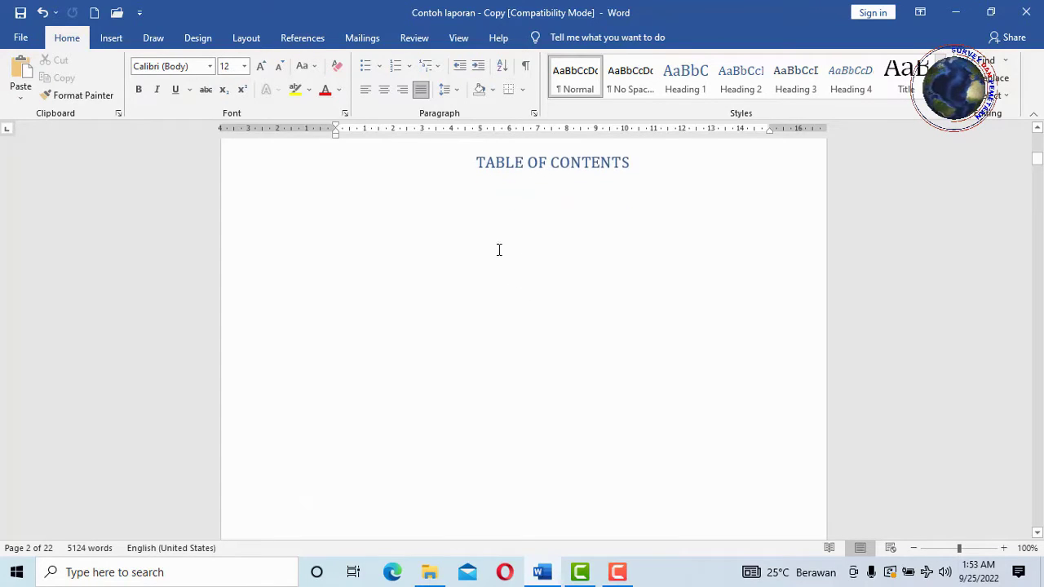
pyautogui.scroll(-1, 549, 249)
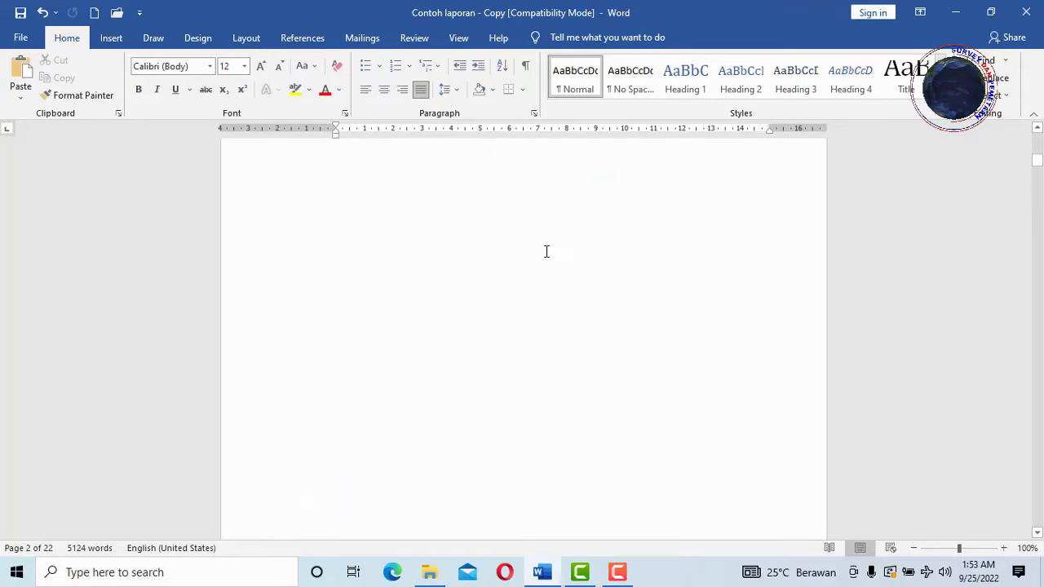
pyautogui.scroll(1, 545, 251)
pyautogui.scroll(3, 545, 251)
pyautogui.scroll(2, 545, 264)
pyautogui.scroll(-2, 536, 264)
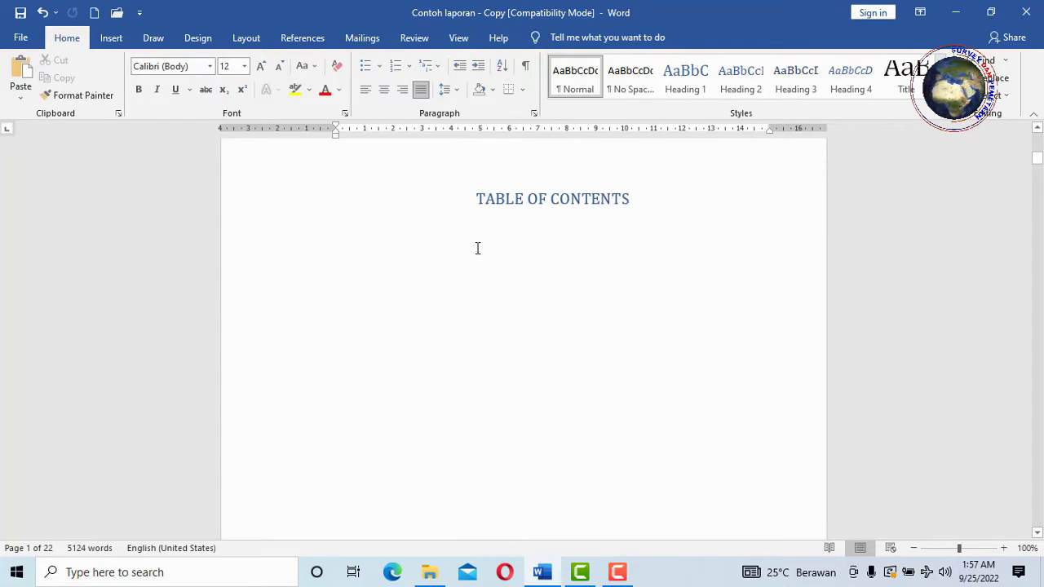
pyautogui.scroll(-1, 477, 248)
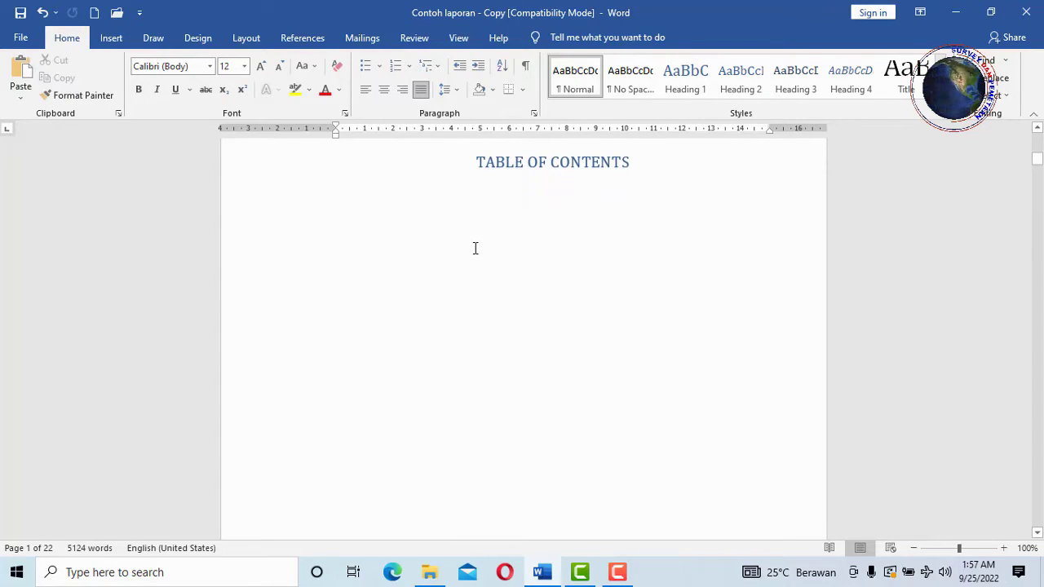
pyautogui.scroll(1, 475, 248)
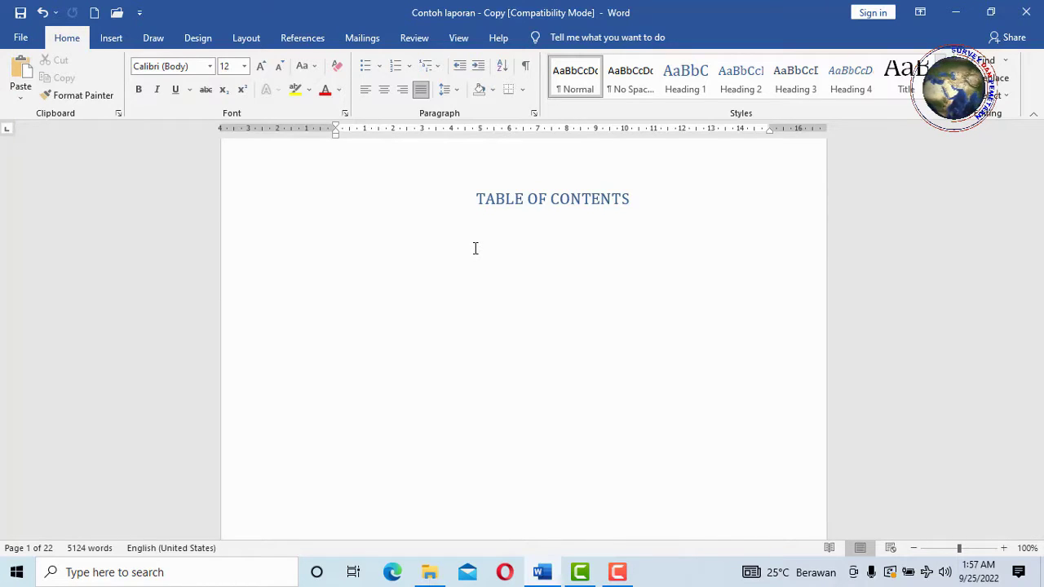
pyautogui.scroll(3, 472, 249)
pyautogui.scroll(4, 470, 246)
pyautogui.scroll(4, 489, 241)
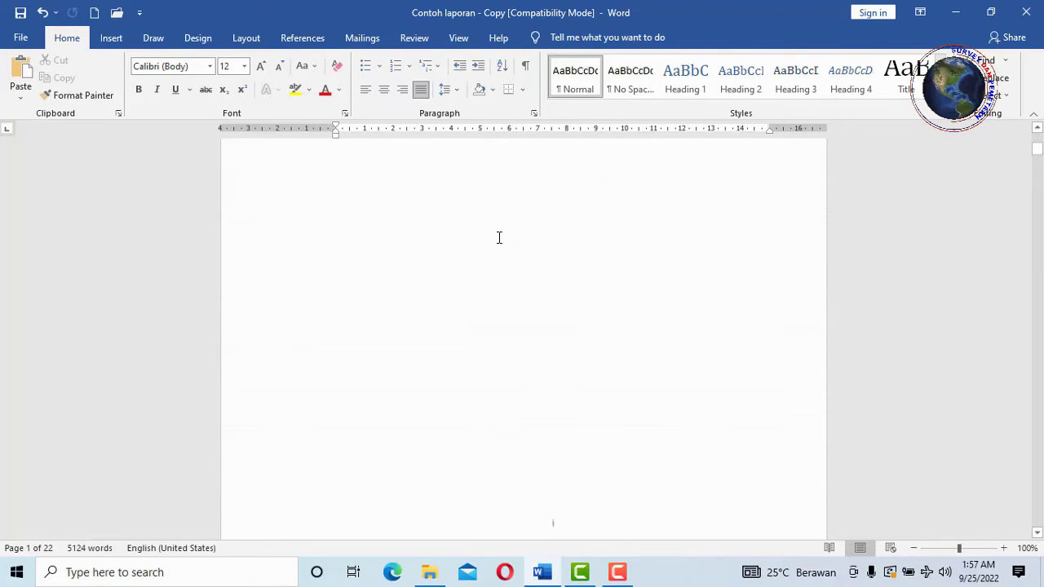
pyautogui.scroll(3, 508, 245)
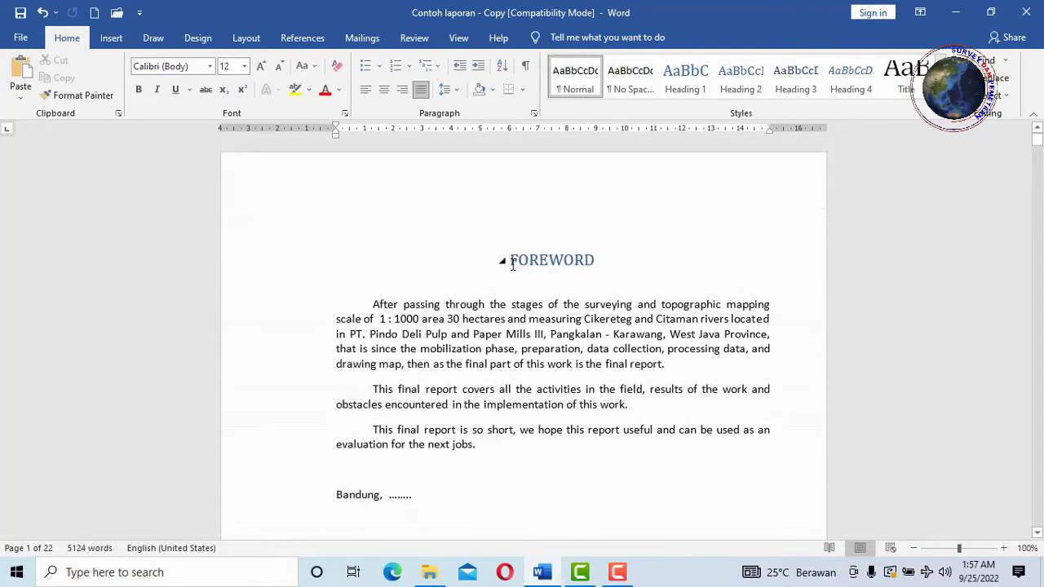
# Apply the Heading 1 style to the FOREWORD title
pyautogui.moveTo(524, 262); pyautogui.dragTo(605, 259)
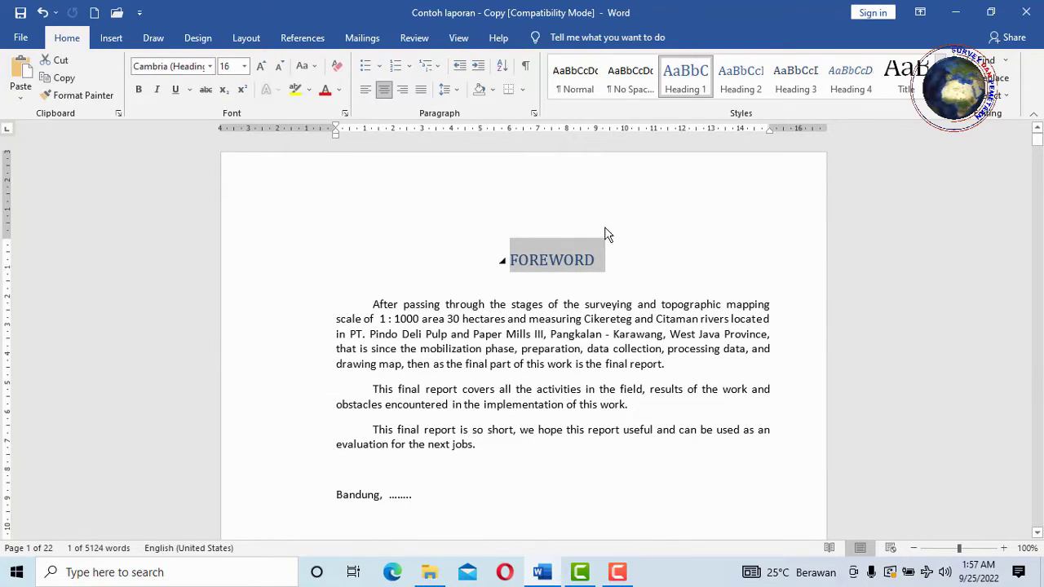
pyautogui.click(693, 76)
pyautogui.scroll(-3, 492, 245)
pyautogui.scroll(-5, 498, 241)
pyautogui.scroll(-4, 506, 232)
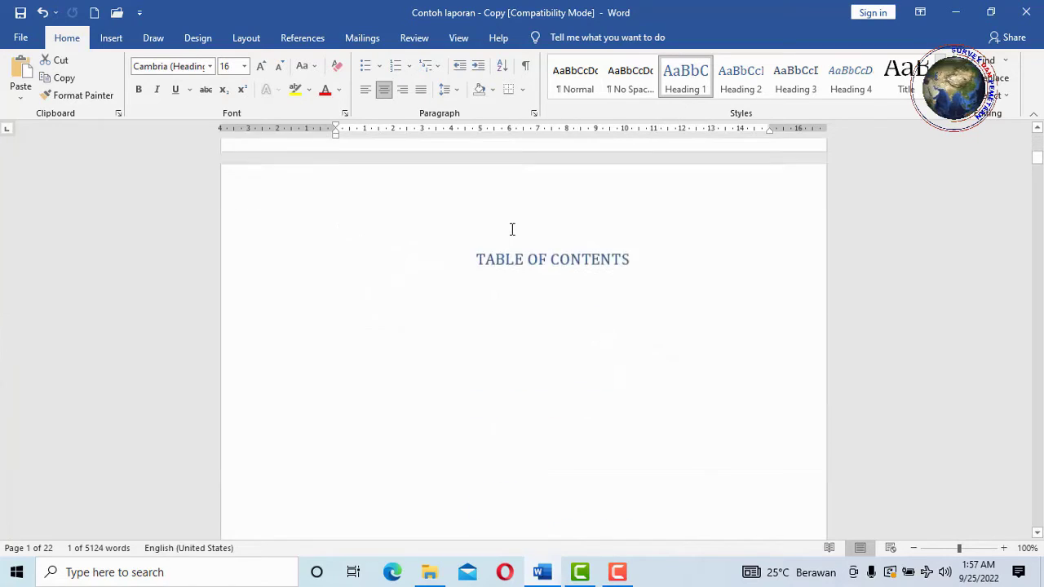
pyautogui.scroll(-2, 512, 229)
pyautogui.scroll(3, 501, 232)
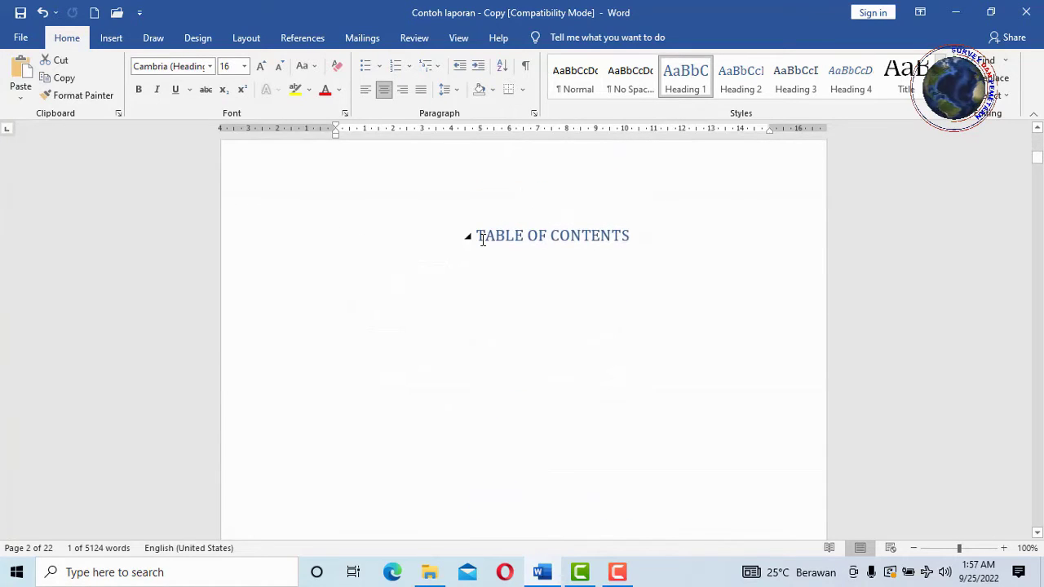
# Apply Heading 1 to TABLE OF CONTENTS, then select the CHAPTER I INTRODUCTION title lines
pyautogui.moveTo(480, 237); pyautogui.dragTo(595, 228)
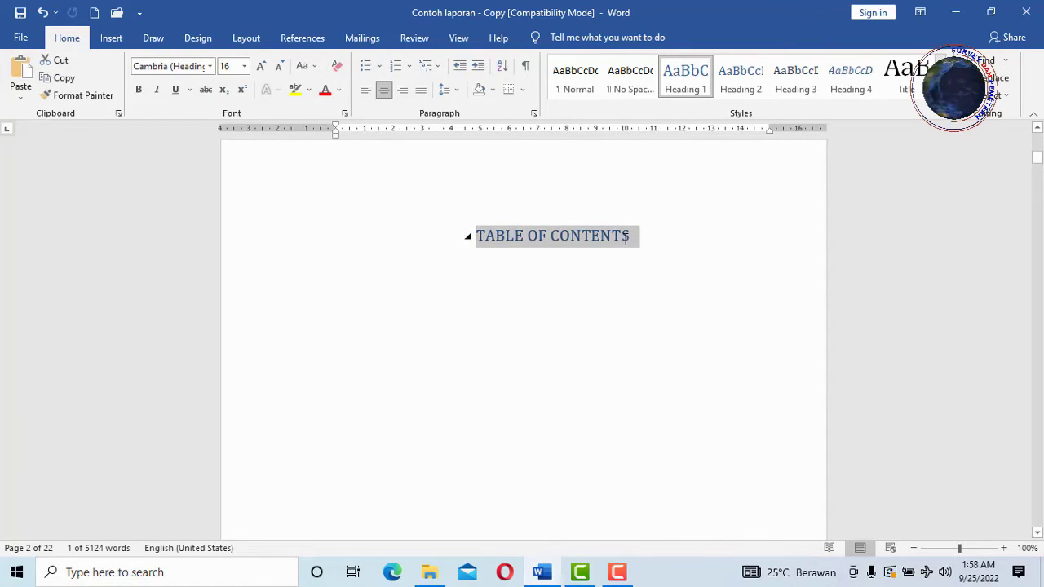
pyautogui.click(689, 87)
pyautogui.scroll(-5, 493, 261)
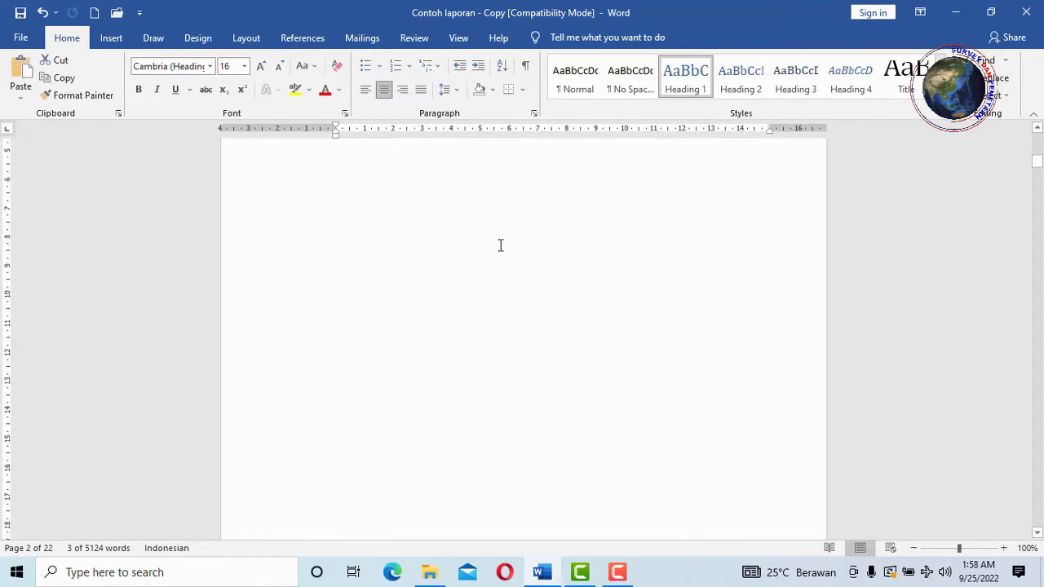
pyautogui.scroll(-3, 499, 245)
pyautogui.scroll(-5, 506, 243)
pyautogui.scroll(-4, 506, 243)
pyautogui.scroll(-1, 508, 242)
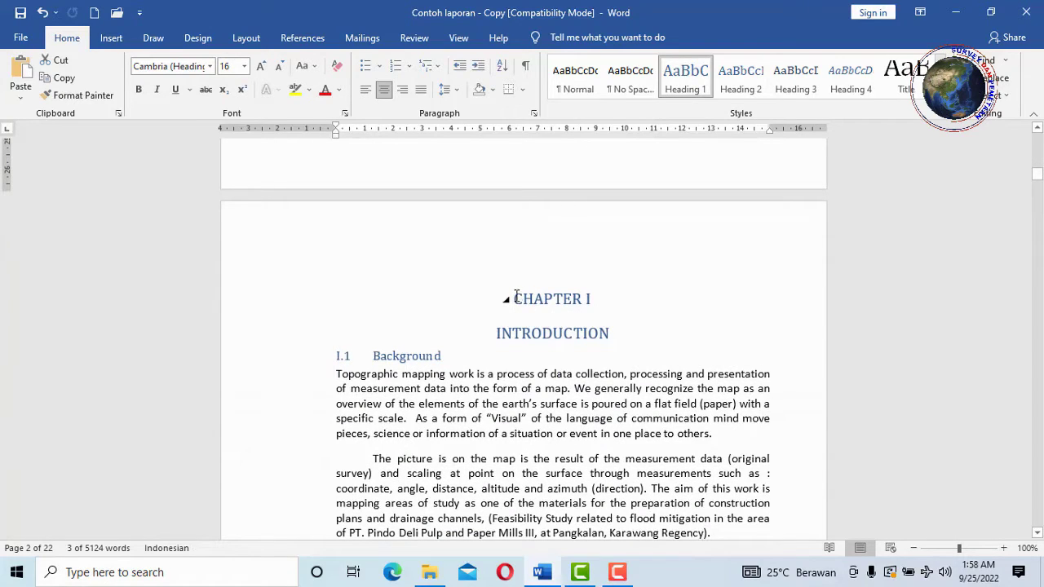
pyautogui.moveTo(517, 296); pyautogui.dragTo(618, 336)
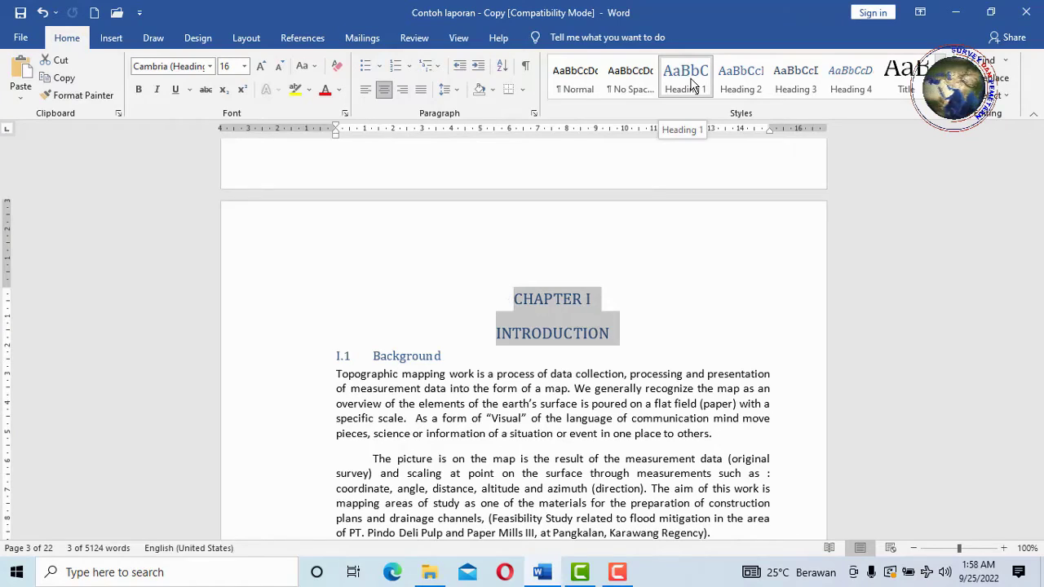
# Select the CHAPTER II JOB DESCRIPTION title lines
pyautogui.scroll(-4, 517, 264)
pyautogui.scroll(-6, 514, 261)
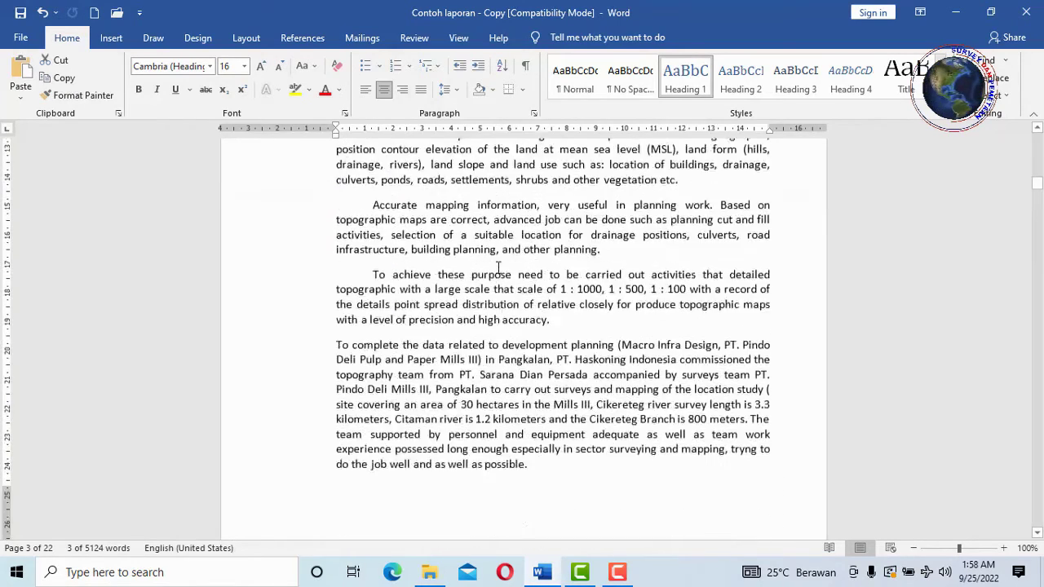
pyautogui.scroll(-3, 505, 259)
pyautogui.scroll(-5, 505, 259)
pyautogui.scroll(-5, 506, 259)
pyautogui.scroll(-1, 506, 258)
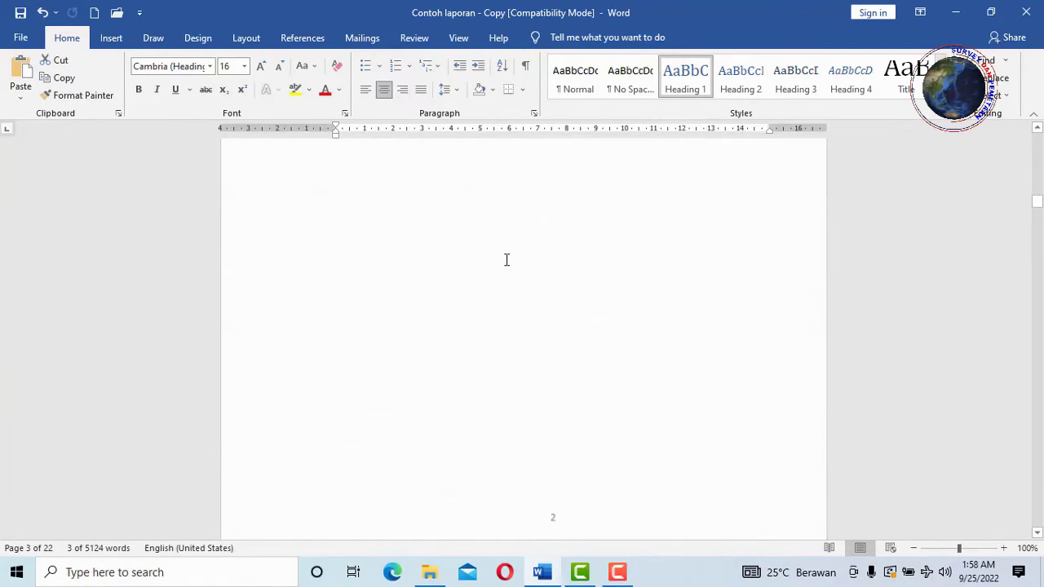
pyautogui.scroll(-5, 506, 258)
pyautogui.scroll(-5, 505, 267)
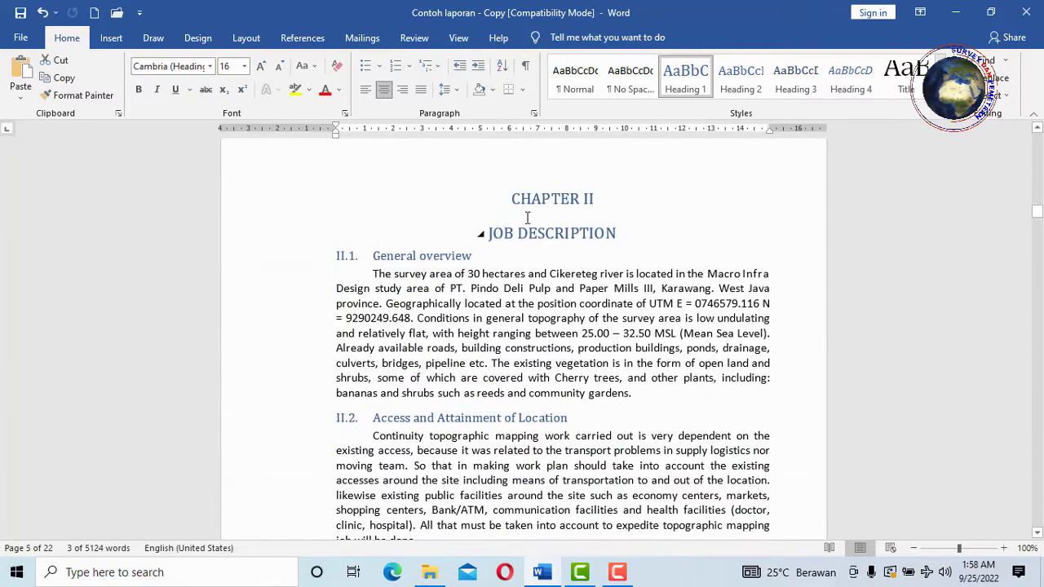
pyautogui.moveTo(513, 199); pyautogui.dragTo(586, 228)
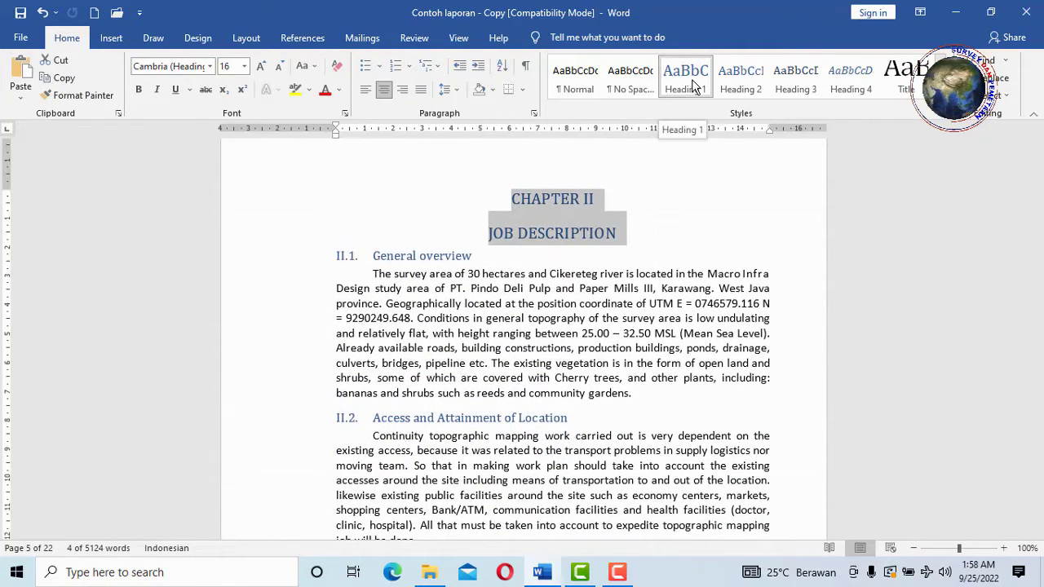
# Make the CHAPTER III IMPLEMENTATION AND RESULTS OF WORK title a Heading 1
pyautogui.scroll(-6, 527, 249)
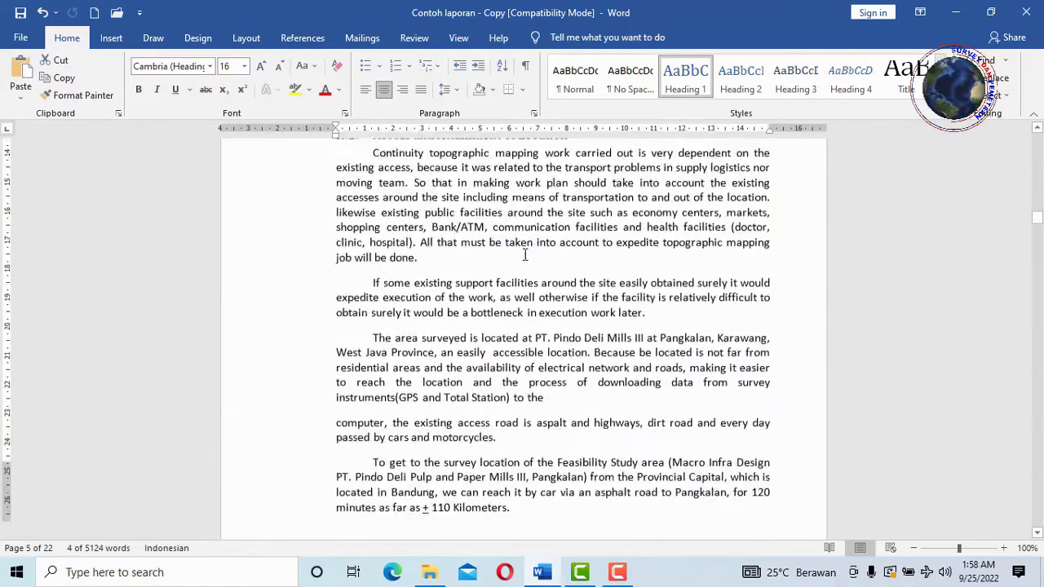
pyautogui.scroll(-9, 527, 249)
pyautogui.scroll(-2, 527, 249)
pyautogui.scroll(-5, 528, 249)
pyautogui.scroll(-8, 527, 249)
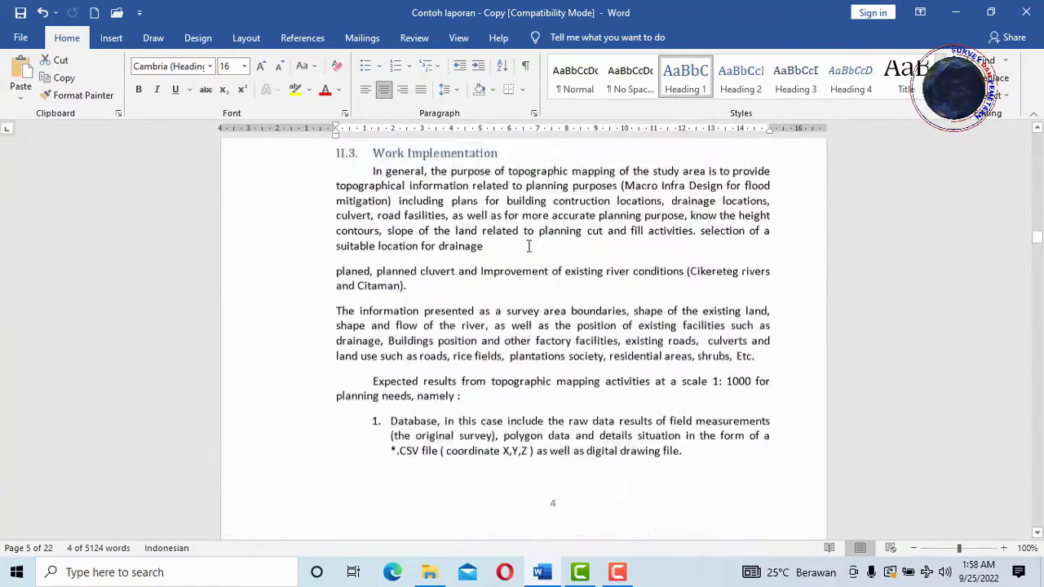
pyautogui.scroll(-8, 527, 249)
pyautogui.scroll(-4, 531, 247)
pyautogui.scroll(-5, 530, 246)
pyautogui.scroll(-5, 531, 246)
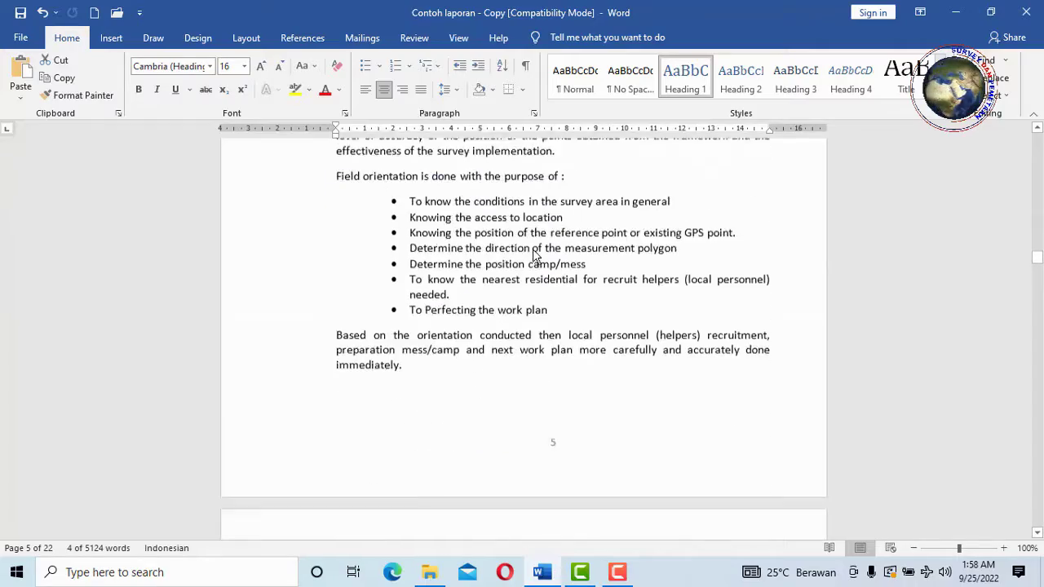
pyautogui.scroll(-7, 530, 247)
pyautogui.scroll(-8, 536, 250)
pyautogui.scroll(-6, 535, 251)
pyautogui.scroll(-7, 535, 250)
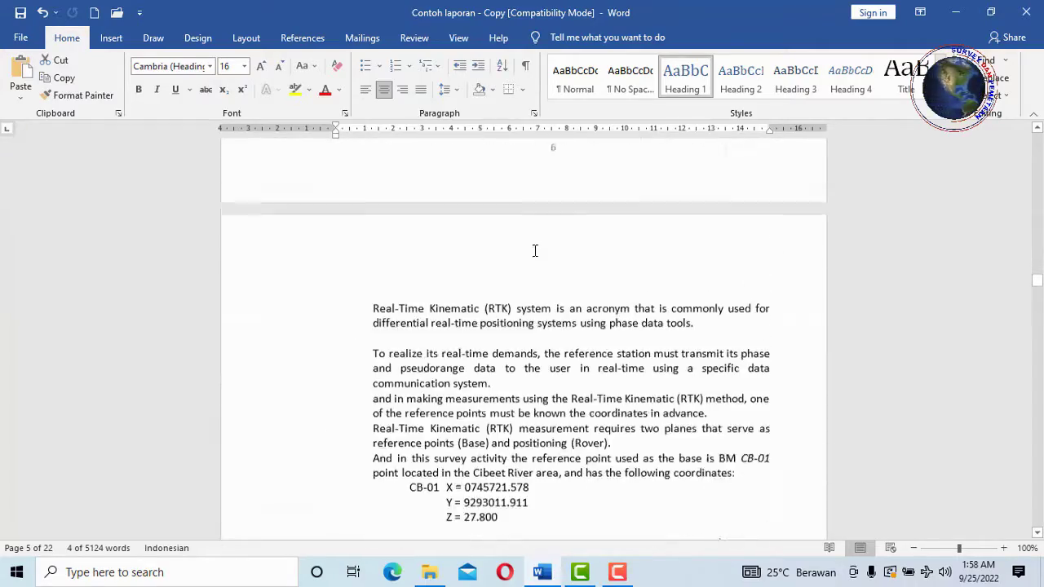
pyautogui.scroll(-5, 535, 250)
pyautogui.scroll(-7, 535, 253)
pyautogui.scroll(-7, 535, 252)
pyautogui.scroll(-6, 539, 261)
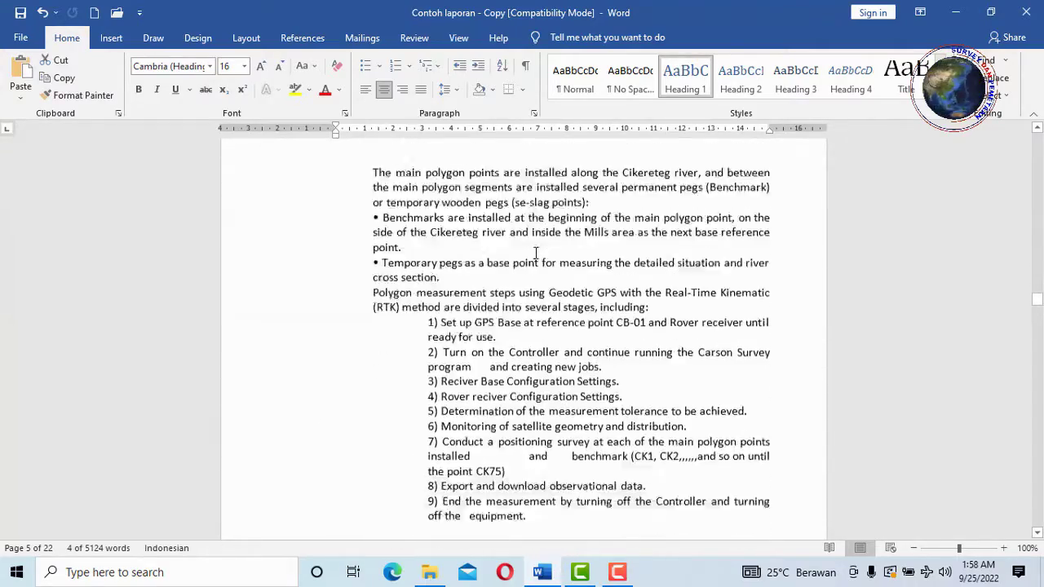
pyautogui.scroll(-6, 536, 255)
pyautogui.scroll(-5, 532, 273)
pyautogui.scroll(-7, 530, 278)
pyautogui.scroll(-4, 530, 279)
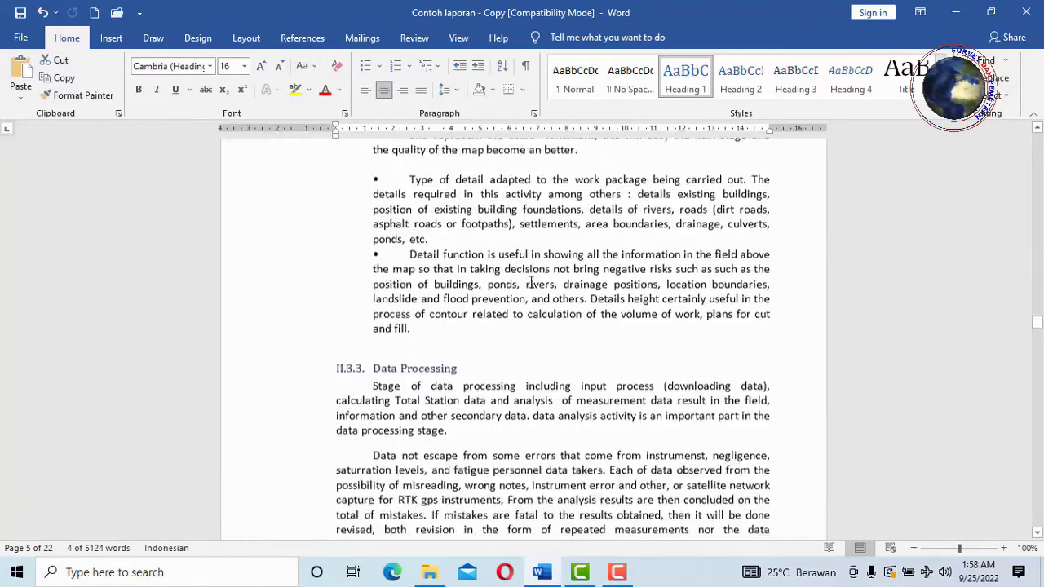
pyautogui.scroll(-6, 531, 282)
pyautogui.scroll(-6, 532, 283)
pyautogui.scroll(-6, 532, 283)
pyautogui.scroll(-6, 539, 282)
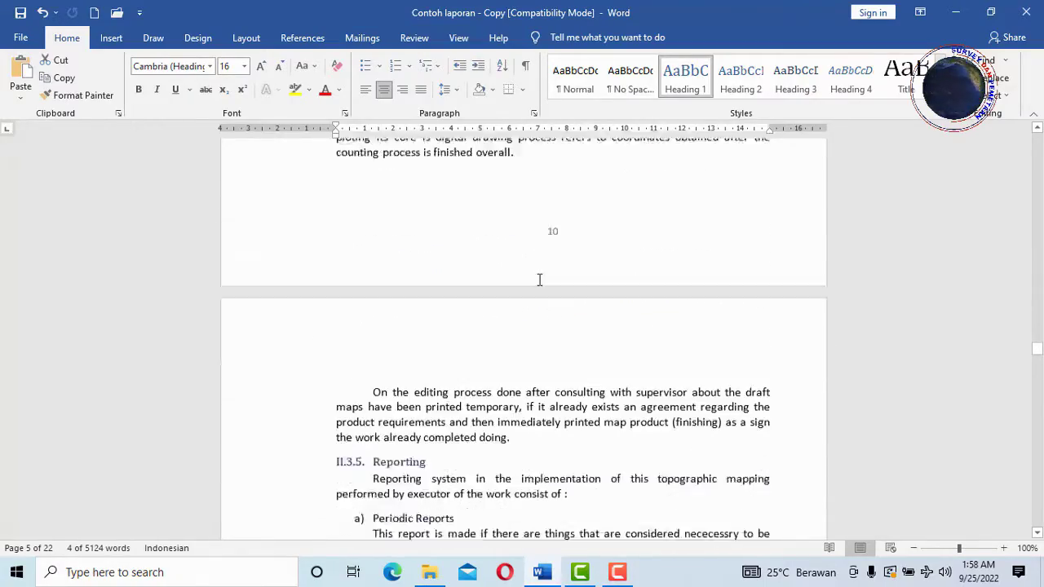
pyautogui.scroll(-5, 538, 282)
pyautogui.scroll(-6, 542, 284)
pyautogui.scroll(-7, 542, 285)
pyautogui.scroll(-6, 540, 287)
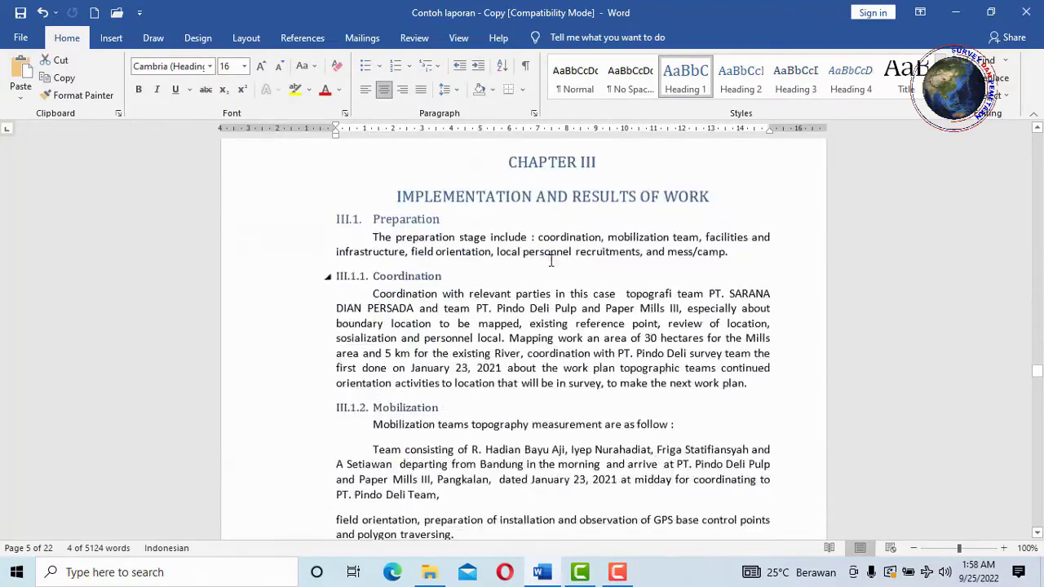
pyautogui.scroll(2, 555, 261)
pyautogui.moveTo(617, 251); pyautogui.dragTo(681, 256)
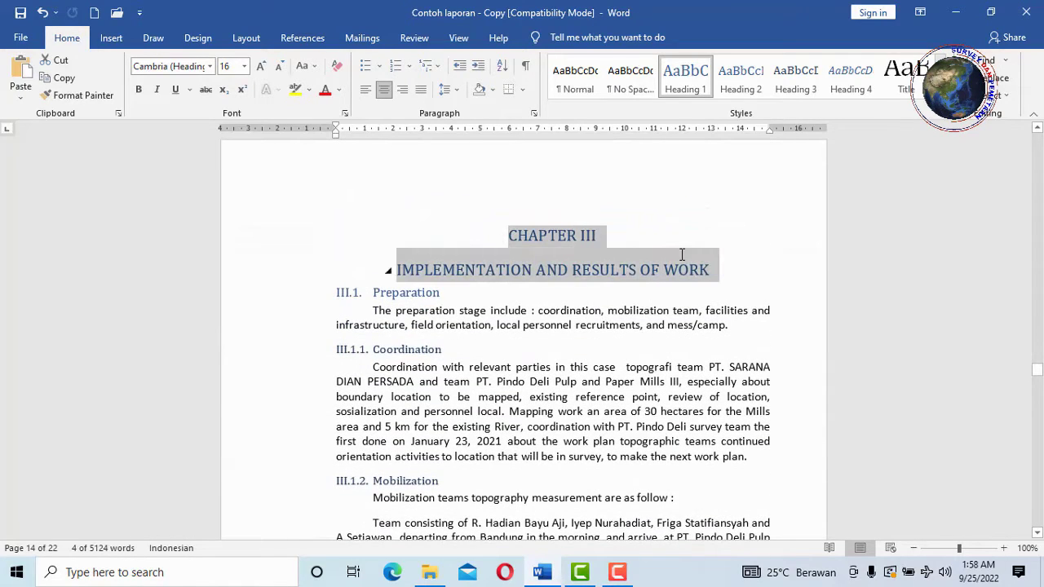
pyautogui.click(691, 80)
# Make the CHAPTER IV CONCLUSION title a Heading 1
pyautogui.scroll(-5, 522, 269)
pyautogui.scroll(-5, 524, 268)
pyautogui.scroll(-5, 526, 268)
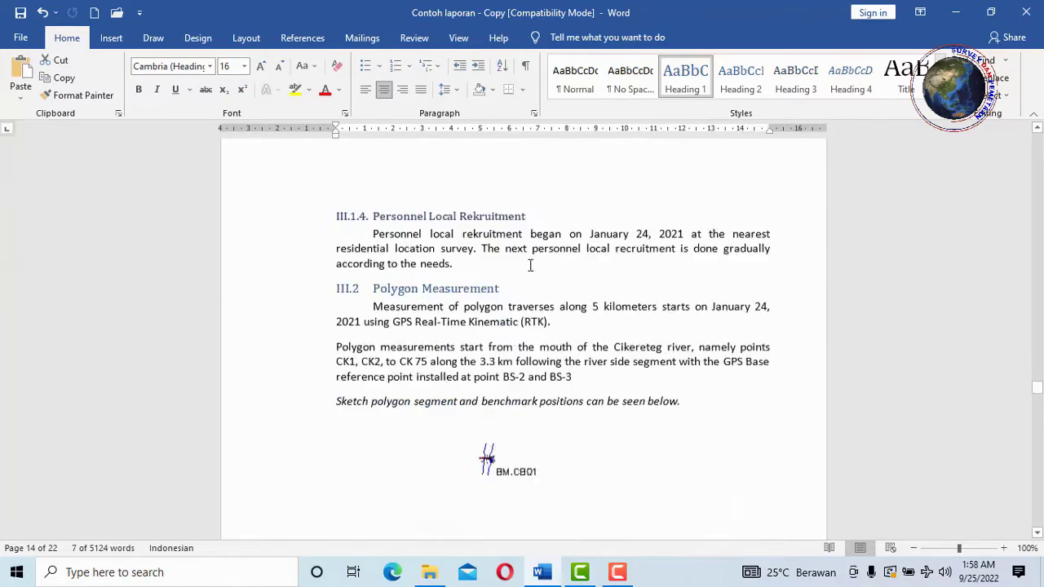
pyautogui.scroll(-5, 531, 265)
pyautogui.scroll(-5, 531, 264)
pyautogui.scroll(-5, 533, 261)
pyautogui.scroll(-5, 534, 261)
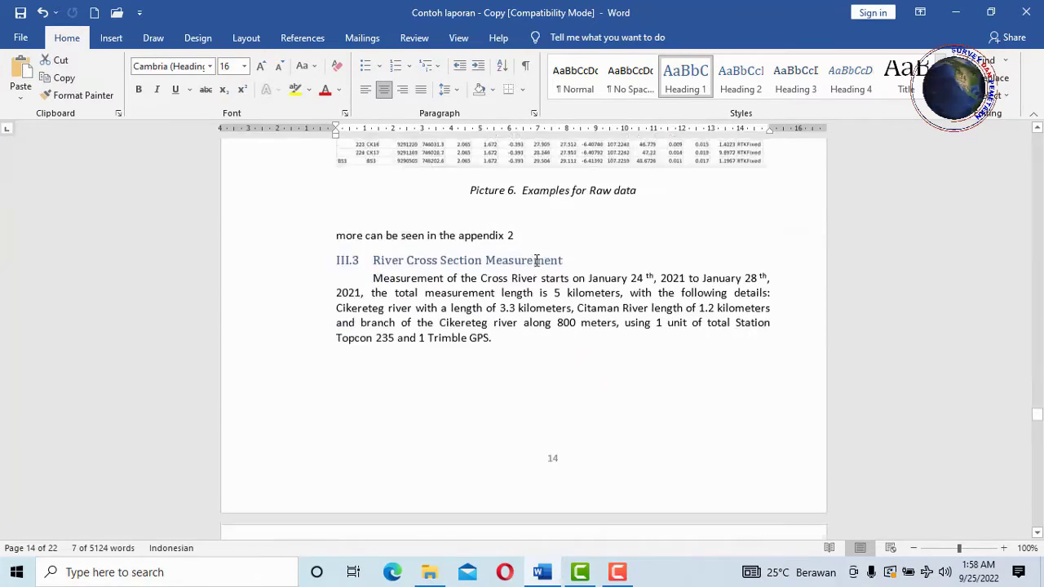
pyautogui.scroll(-5, 536, 261)
pyautogui.scroll(-5, 537, 262)
pyautogui.scroll(-3, 539, 264)
pyautogui.scroll(-5, 539, 265)
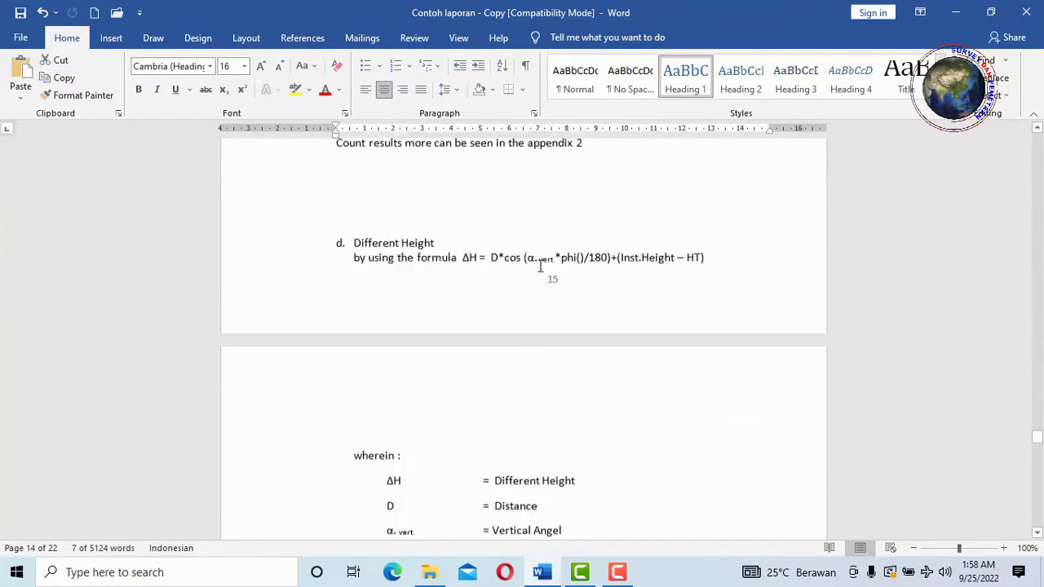
pyautogui.scroll(-5, 540, 269)
pyautogui.scroll(-5, 538, 270)
pyautogui.scroll(-5, 538, 272)
pyautogui.scroll(-5, 538, 273)
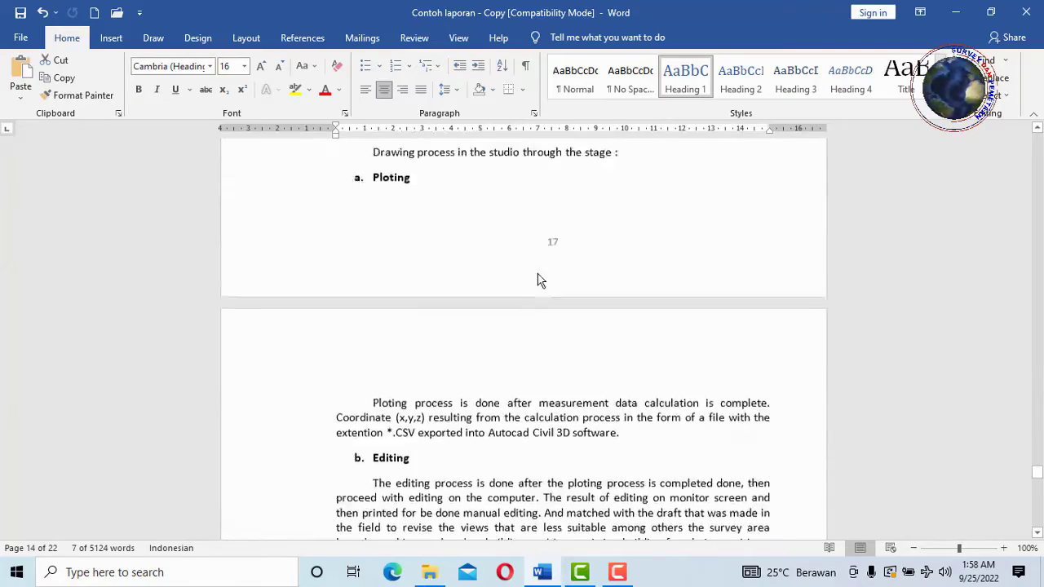
pyautogui.scroll(-5, 537, 280)
pyautogui.scroll(-5, 539, 285)
pyautogui.scroll(-5, 540, 292)
pyautogui.scroll(-5, 541, 296)
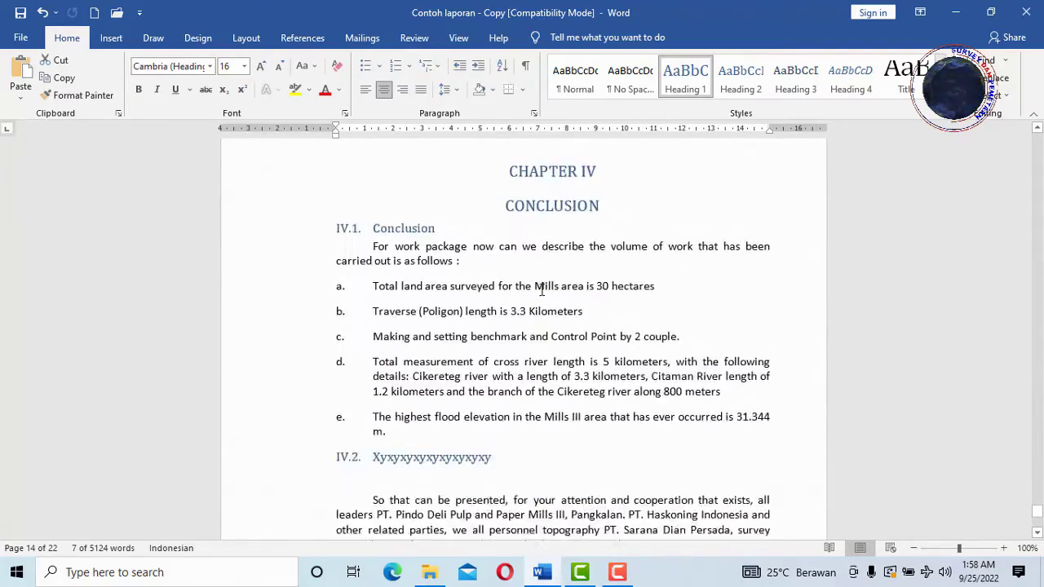
pyautogui.scroll(1, 530, 253)
pyautogui.moveTo(510, 213); pyautogui.dragTo(603, 239)
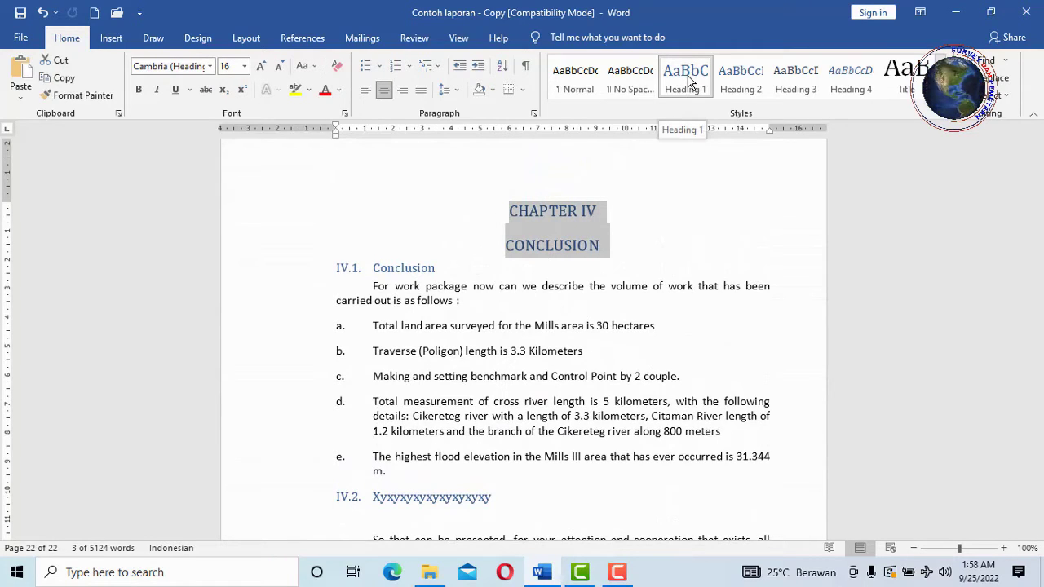
pyautogui.click(689, 81)
pyautogui.scroll(4, 490, 280)
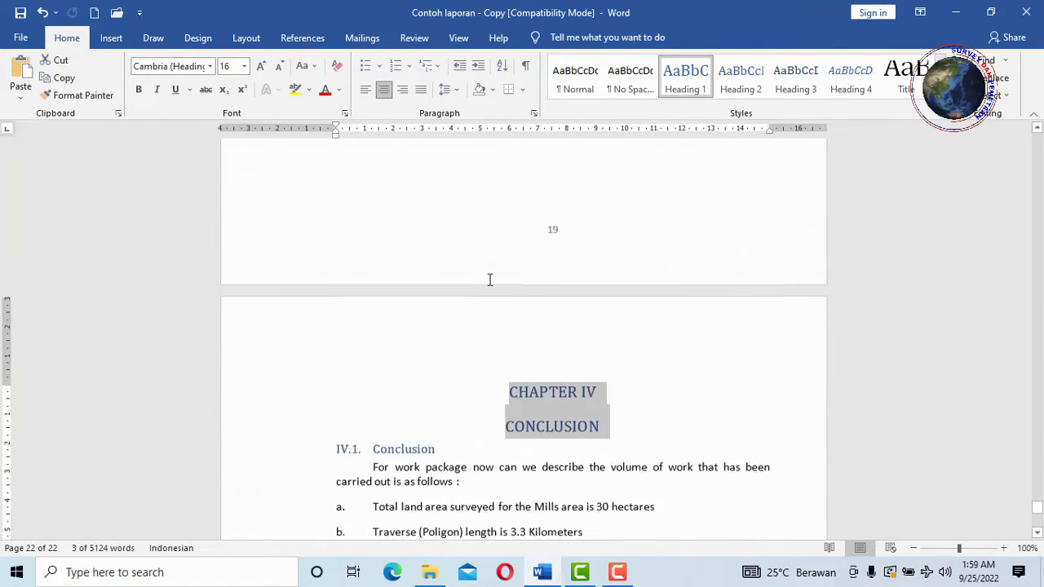
pyautogui.scroll(6, 517, 271)
# Return to the start of the document and make I.1 Background a Heading 2
pyautogui.scroll(3, 517, 271)
pyautogui.click(519, 241)
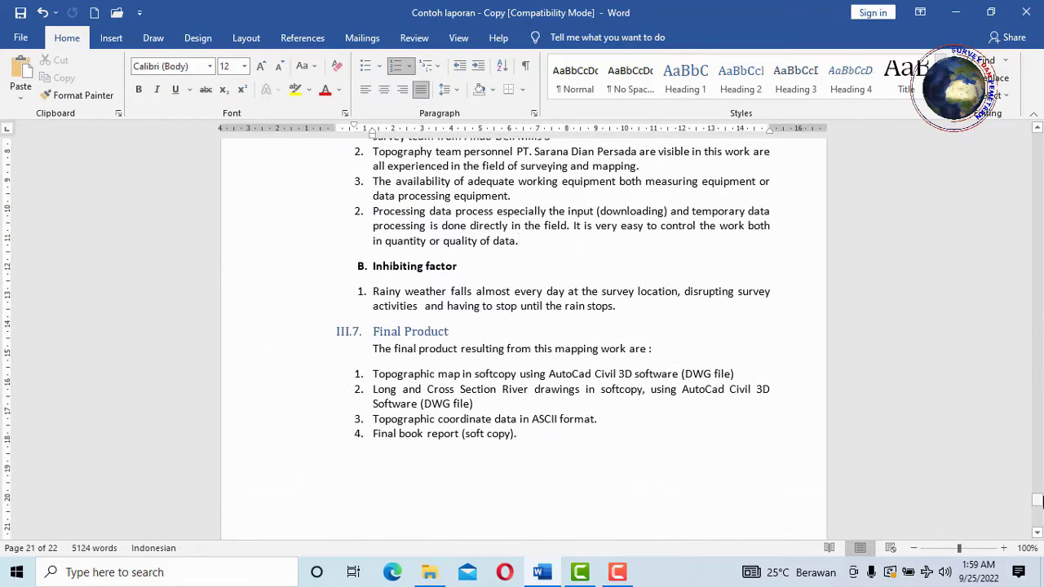
pyautogui.moveTo(1038, 502); pyautogui.dragTo(1019, 154)
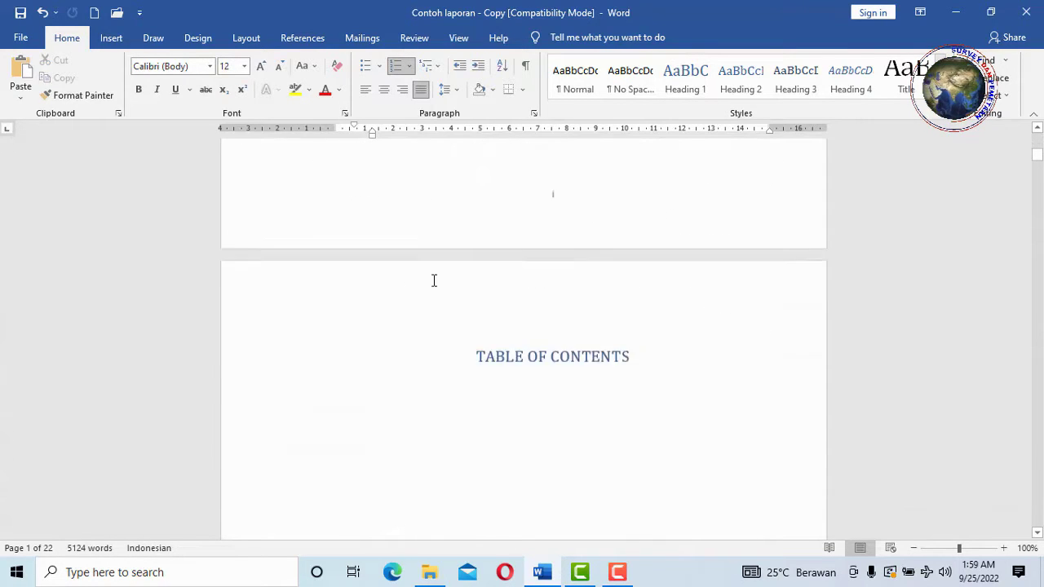
pyautogui.scroll(-3, 440, 275)
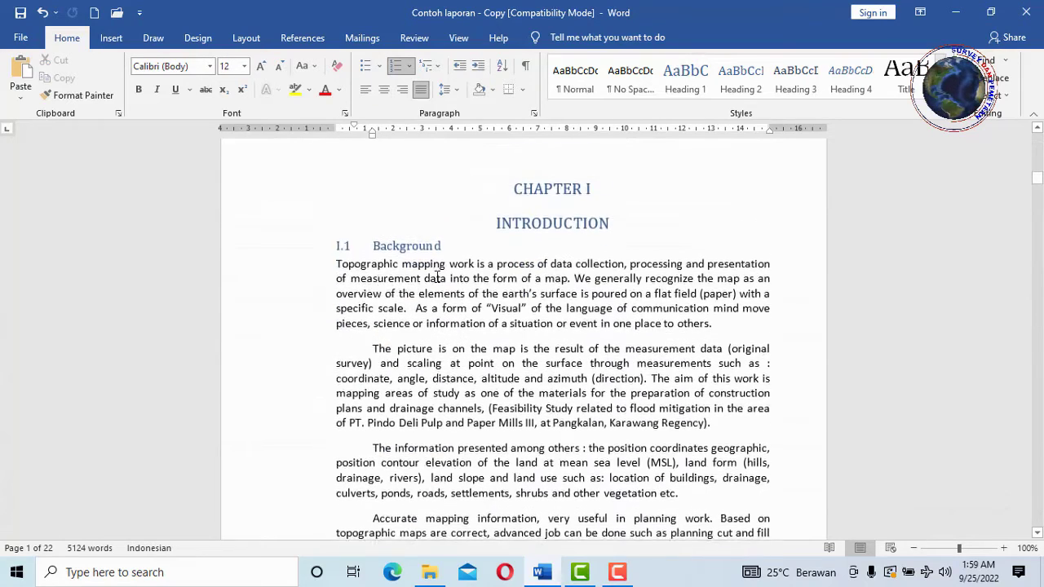
pyautogui.scroll(-1, 434, 266)
pyautogui.scroll(2, 367, 252)
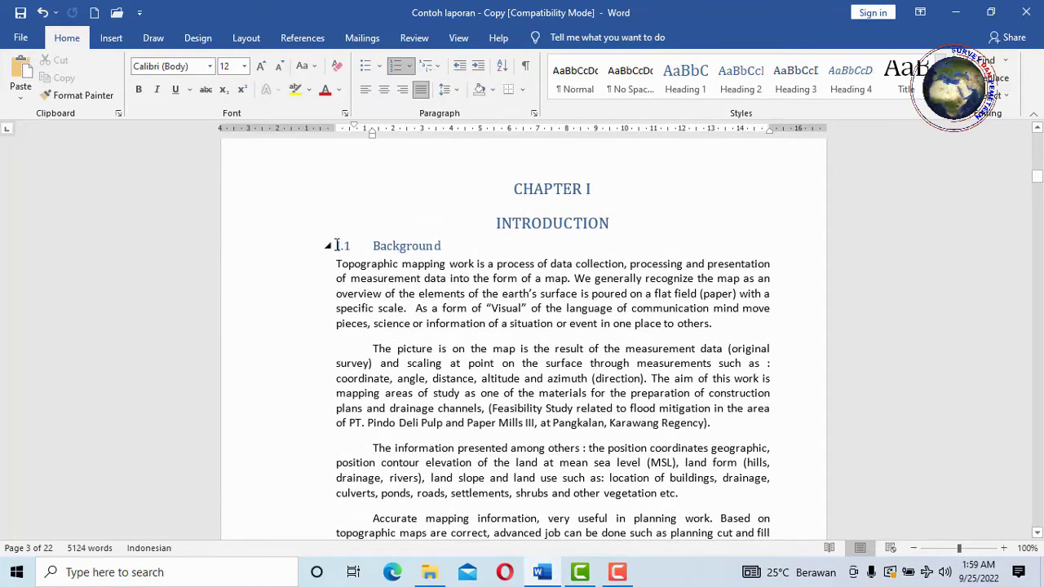
pyautogui.moveTo(336, 245); pyautogui.dragTo(408, 245)
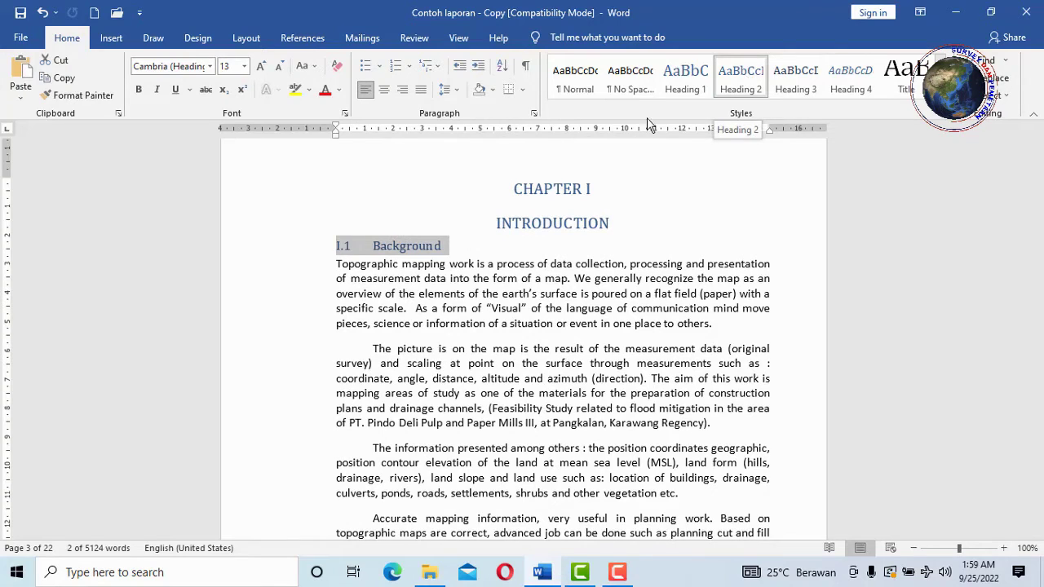
# Make the I.2 Project Team Composition section title a Heading 2
pyautogui.scroll(-5, 424, 255)
pyautogui.scroll(-5, 425, 256)
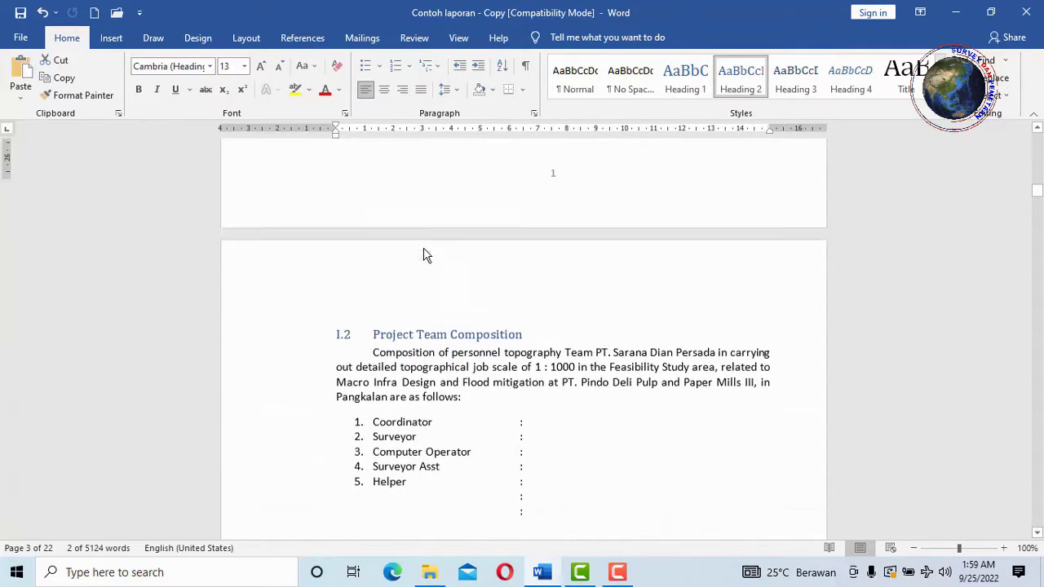
pyautogui.scroll(-2, 424, 256)
pyautogui.moveTo(395, 246); pyautogui.dragTo(489, 245)
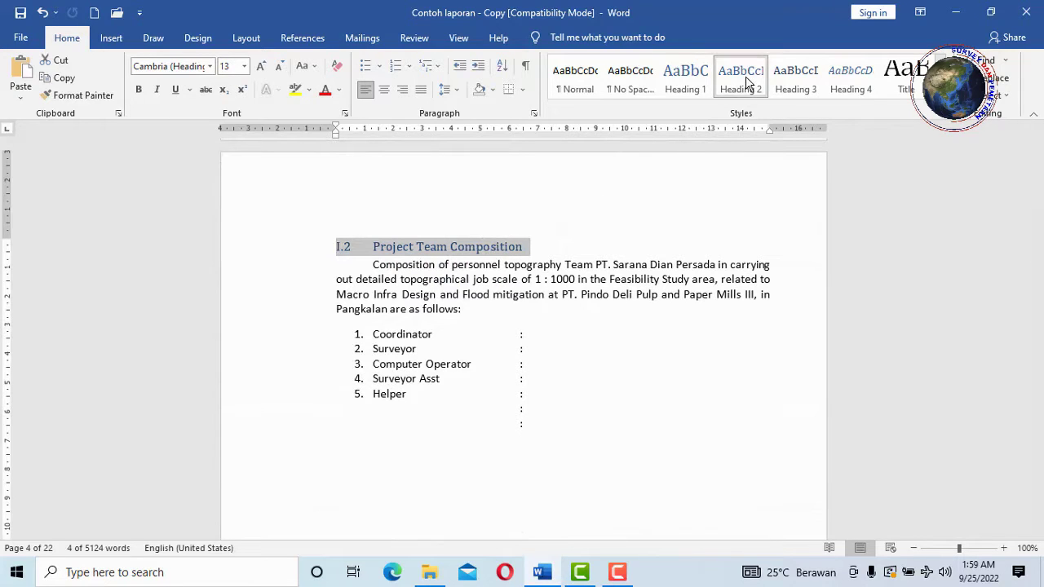
pyautogui.scroll(-1, 361, 294)
pyautogui.scroll(-5, 375, 283)
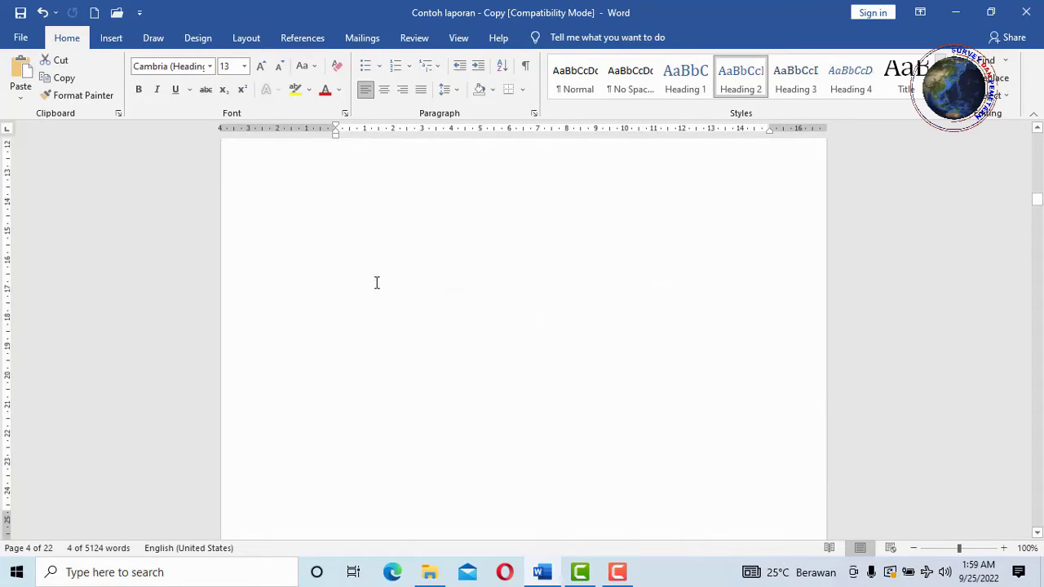
pyautogui.scroll(-5, 399, 275)
pyautogui.scroll(-5, 401, 267)
pyautogui.scroll(1, 400, 268)
# Select the II.1 General overview and II.2 Access and Attainment of Location section titles
pyautogui.scroll(2, 346, 254)
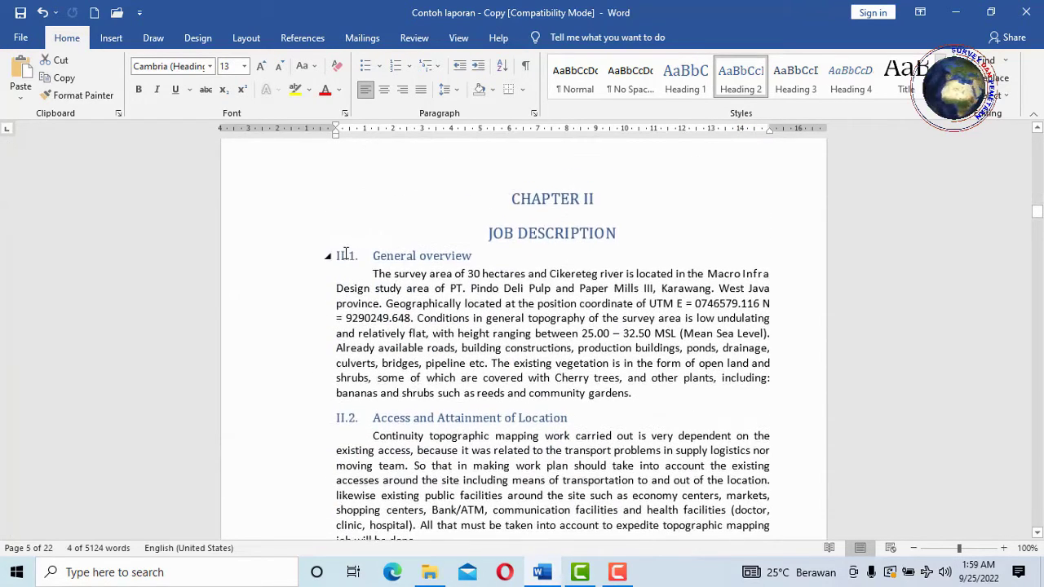
pyautogui.moveTo(335, 254); pyautogui.dragTo(450, 254)
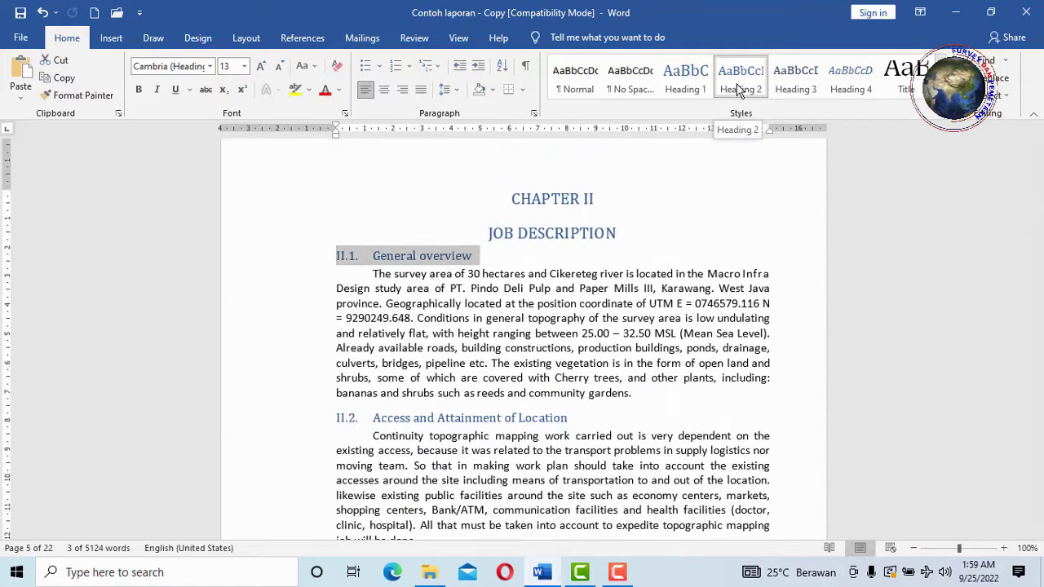
pyautogui.scroll(-3, 337, 272)
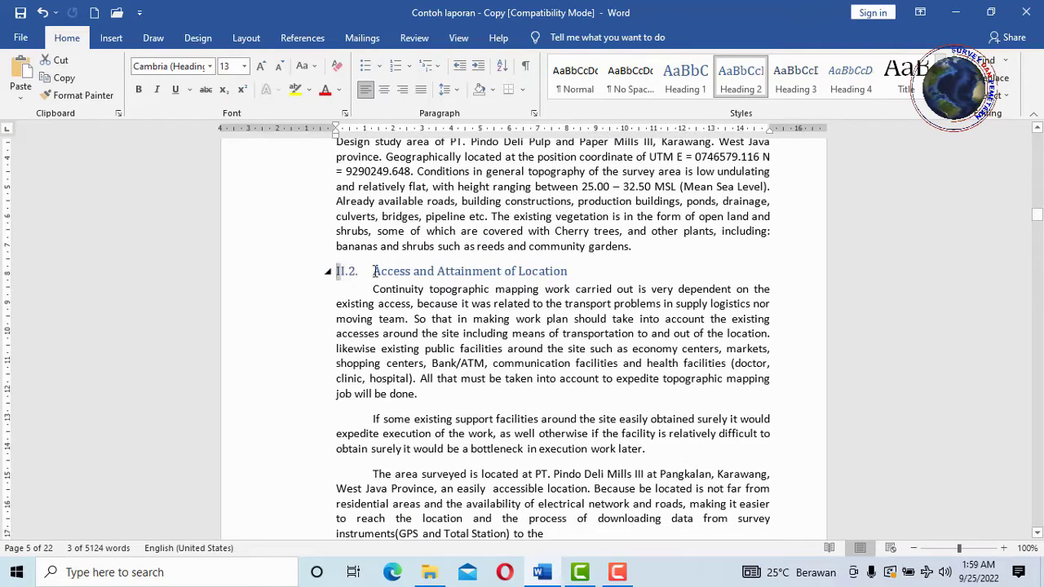
pyautogui.moveTo(374, 271); pyautogui.dragTo(543, 272)
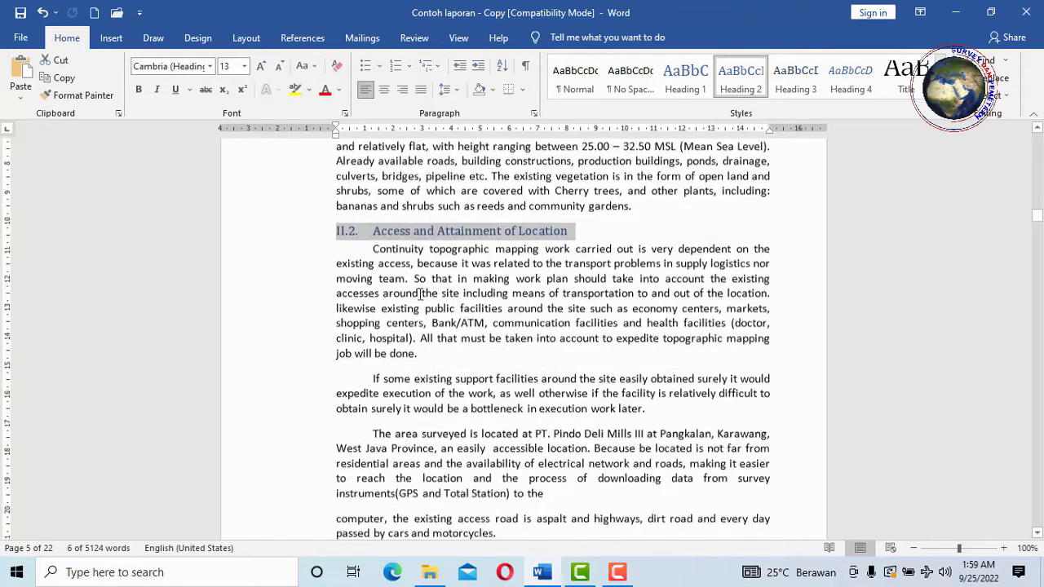
# Make the II.3 Work Implementation heading a Heading 2 title
pyautogui.scroll(-8, 406, 302)
pyautogui.scroll(-7, 405, 302)
pyautogui.scroll(-3, 405, 301)
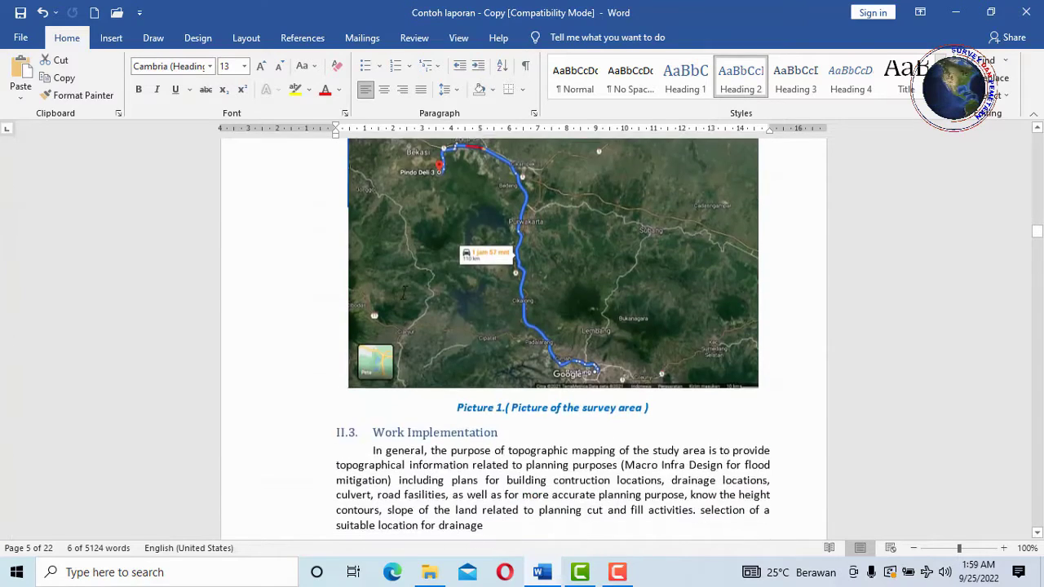
pyautogui.scroll(-3, 367, 289)
pyautogui.moveTo(337, 285); pyautogui.dragTo(439, 283)
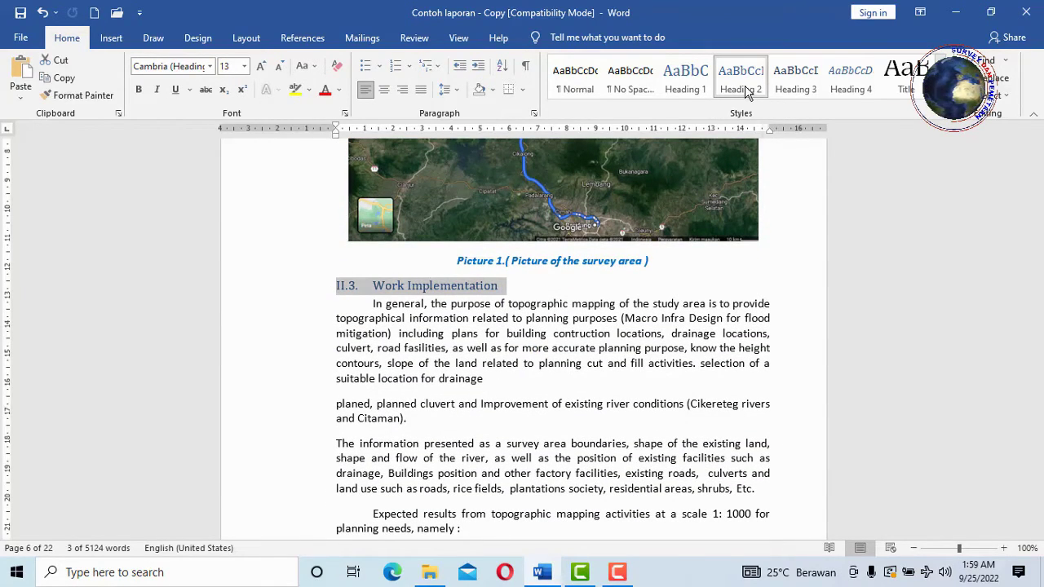
# Scroll through the rest of Chapter II to Chapter III's III.1 Preparation section
pyautogui.scroll(-6, 715, 236)
pyautogui.scroll(-3, 552, 368)
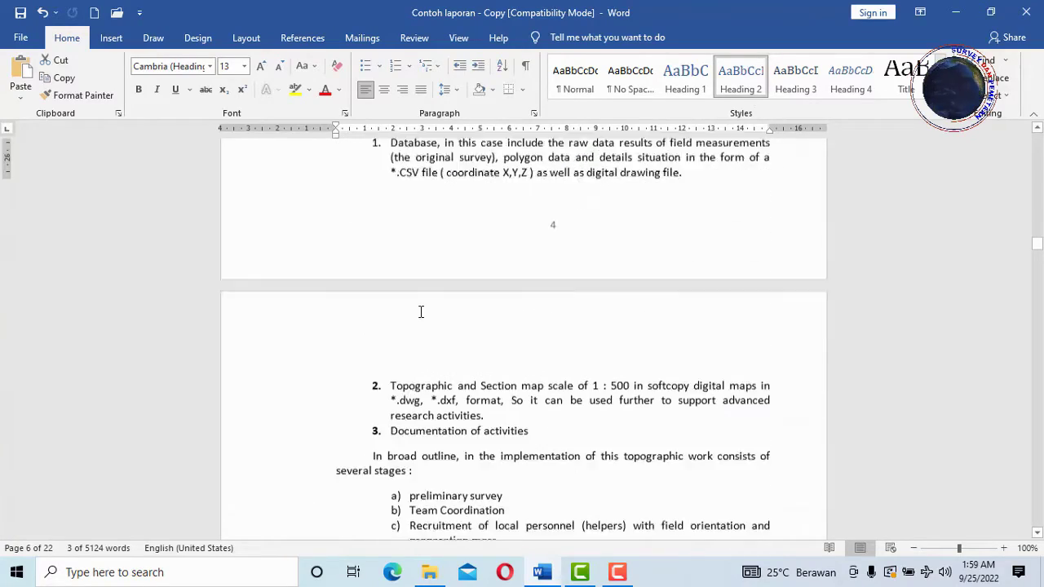
pyautogui.scroll(-4, 419, 310)
pyautogui.scroll(-3, 412, 313)
pyautogui.scroll(-3, 408, 305)
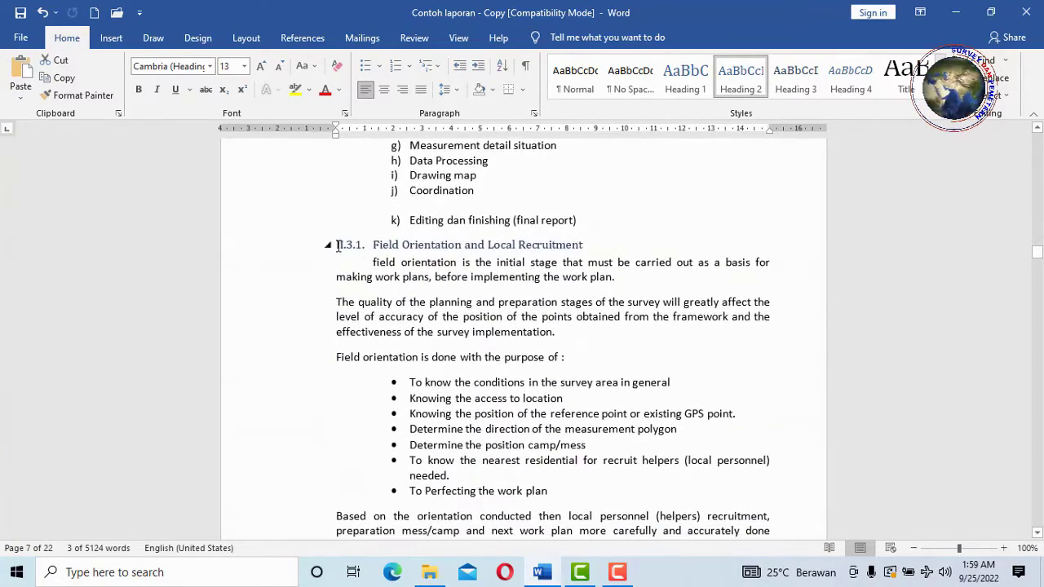
pyautogui.scroll(-2, 338, 242)
pyautogui.scroll(-4, 394, 257)
pyautogui.scroll(-6, 345, 278)
pyautogui.scroll(-1, 406, 270)
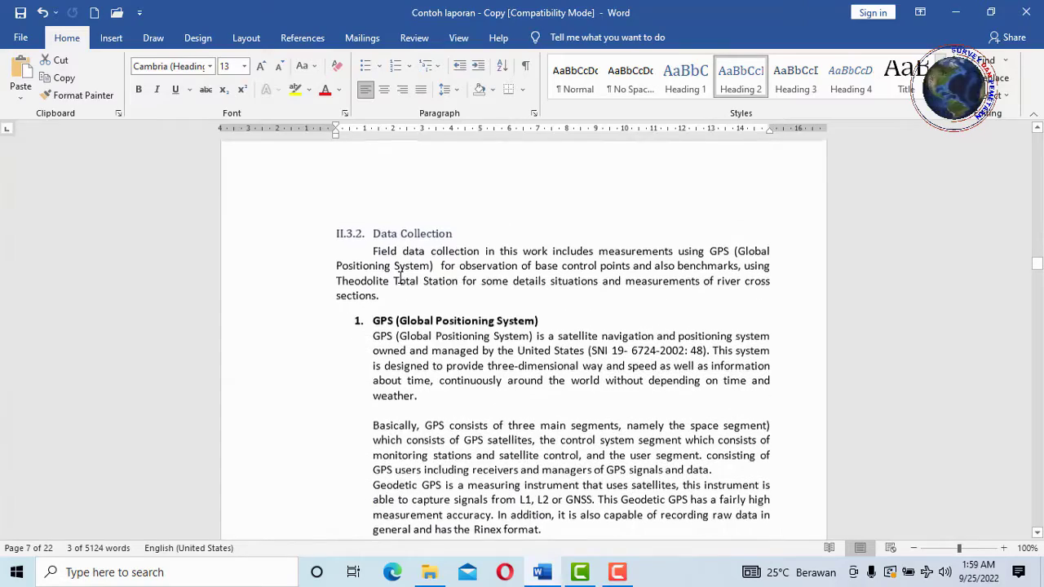
pyautogui.scroll(-3, 399, 279)
pyautogui.scroll(-5, 400, 286)
pyautogui.scroll(-4, 400, 291)
pyautogui.scroll(-3, 400, 296)
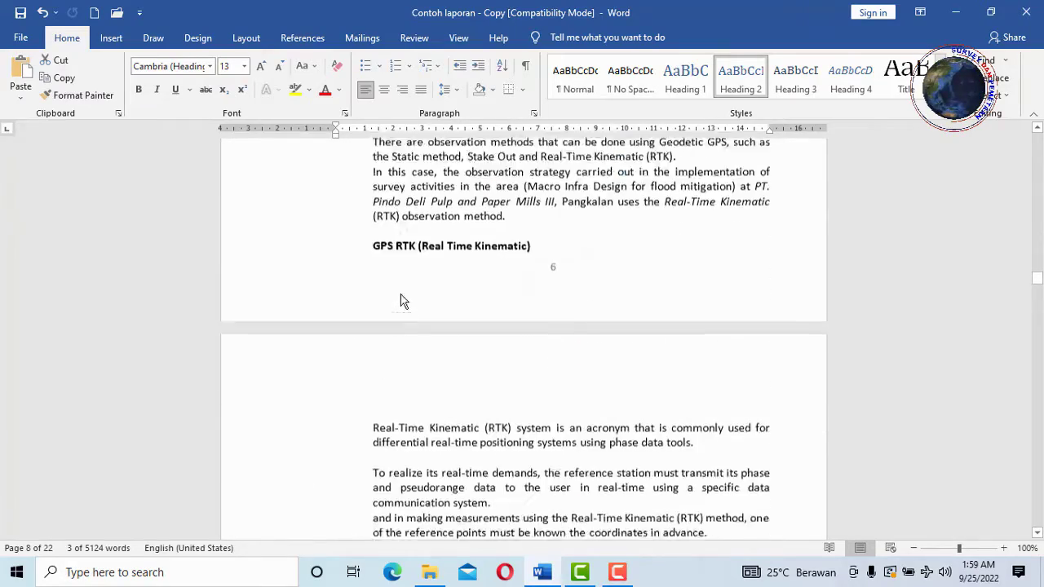
pyautogui.scroll(-4, 401, 299)
pyautogui.scroll(-8, 401, 298)
pyautogui.scroll(-5, 402, 298)
pyautogui.scroll(-2, 401, 299)
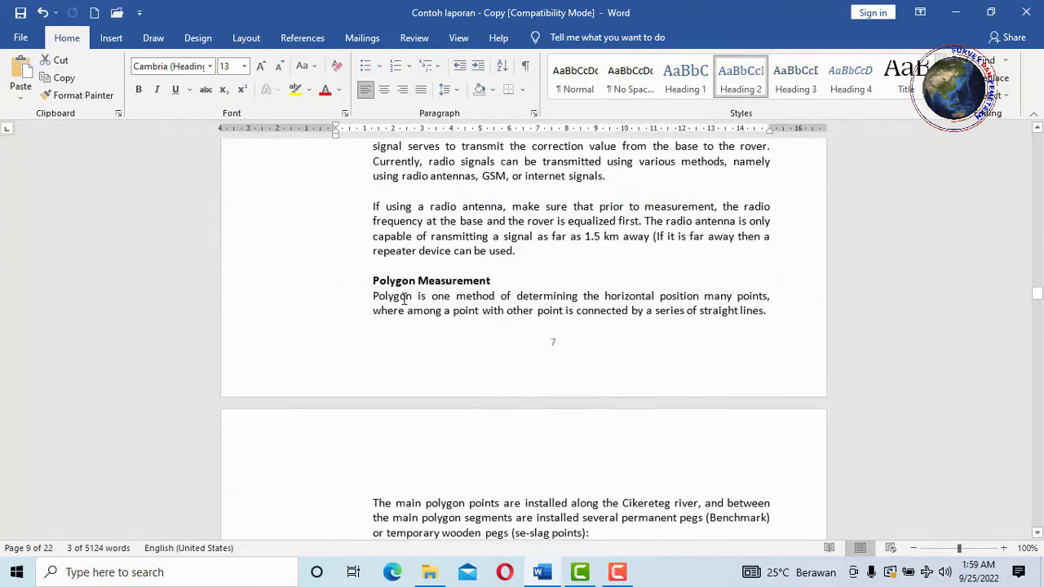
pyautogui.scroll(-3, 407, 301)
pyautogui.scroll(-4, 410, 300)
pyautogui.scroll(-4, 410, 299)
pyautogui.scroll(-4, 410, 300)
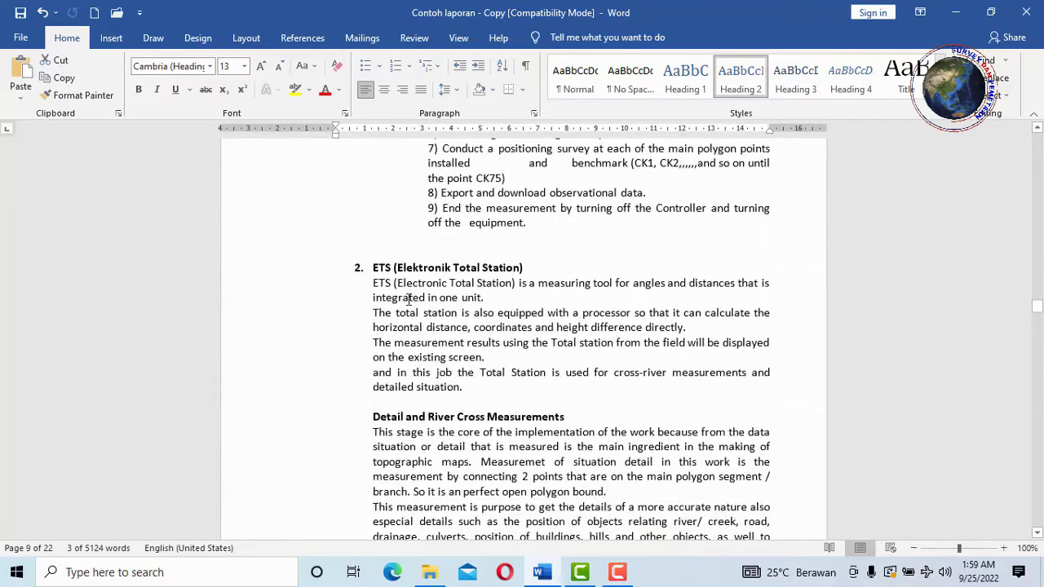
pyautogui.scroll(-4, 410, 299)
pyautogui.scroll(-4, 410, 300)
pyautogui.scroll(-4, 409, 302)
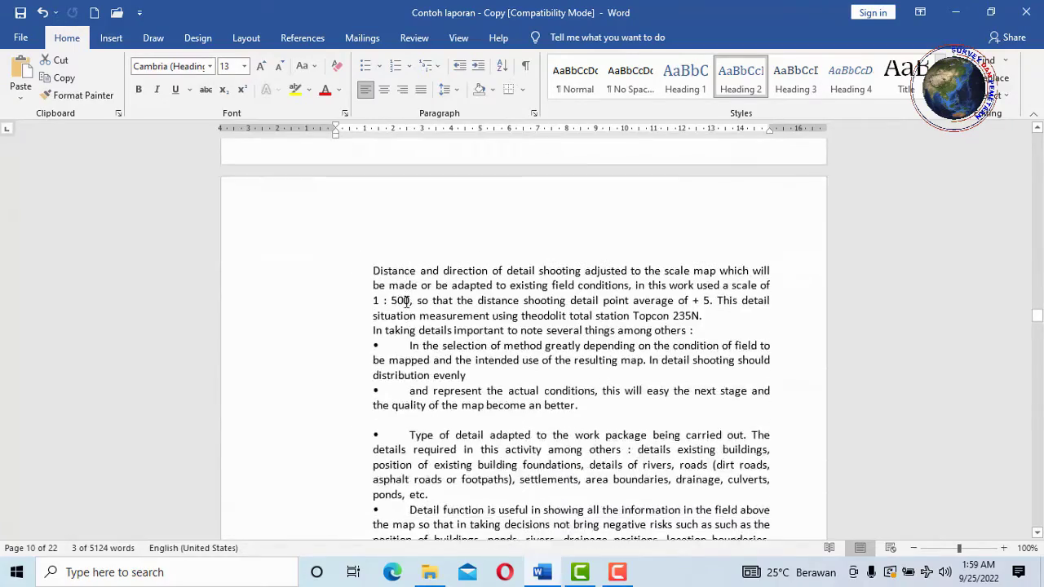
pyautogui.scroll(-2, 408, 303)
pyautogui.scroll(-5, 408, 303)
pyautogui.scroll(-2, 408, 302)
pyautogui.scroll(-3, 407, 302)
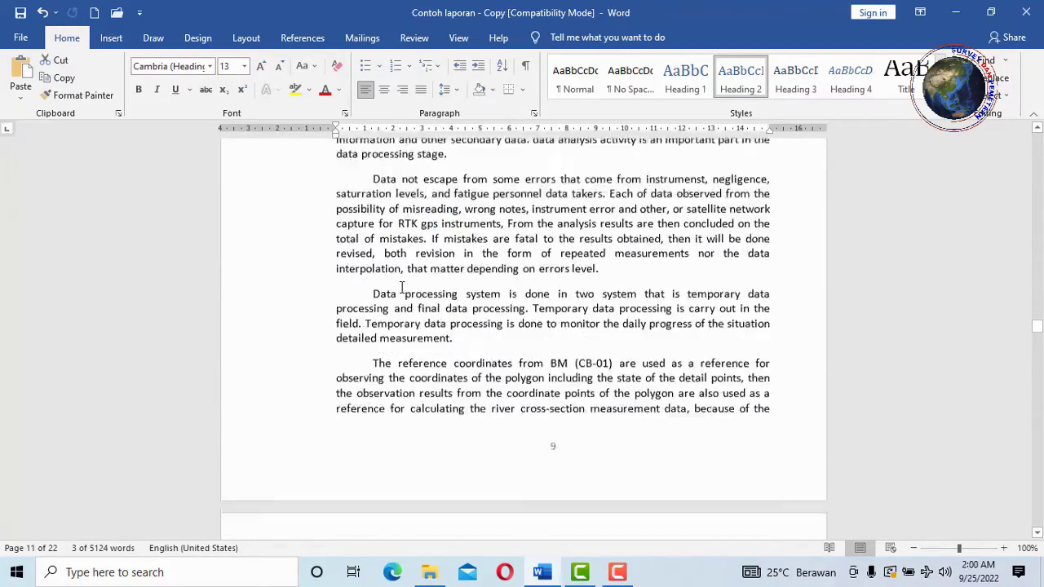
pyautogui.scroll(-4, 405, 301)
pyautogui.scroll(-4, 403, 297)
pyautogui.scroll(-4, 403, 297)
pyautogui.scroll(-4, 403, 297)
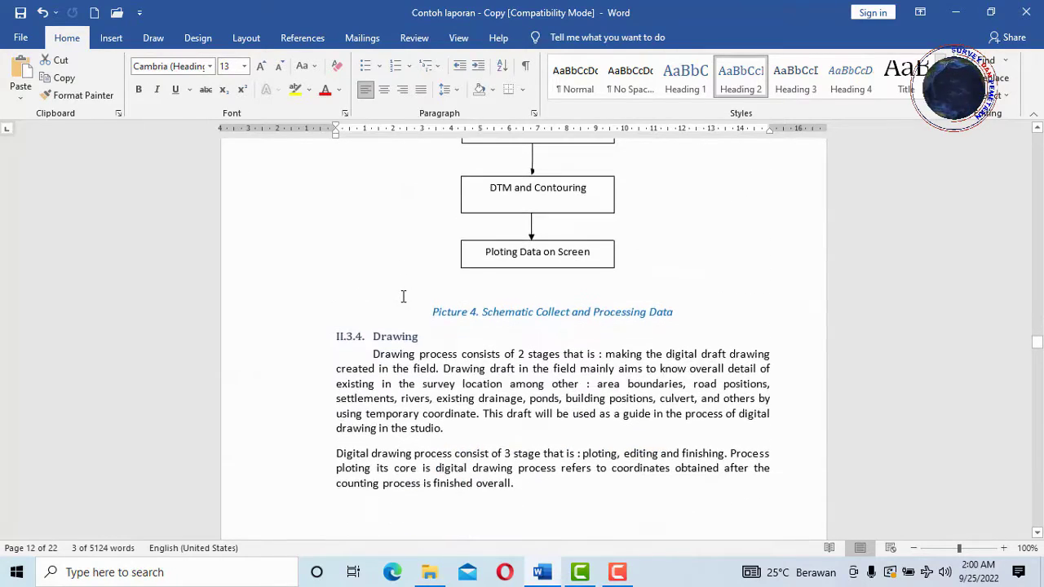
pyautogui.scroll(-2, 403, 297)
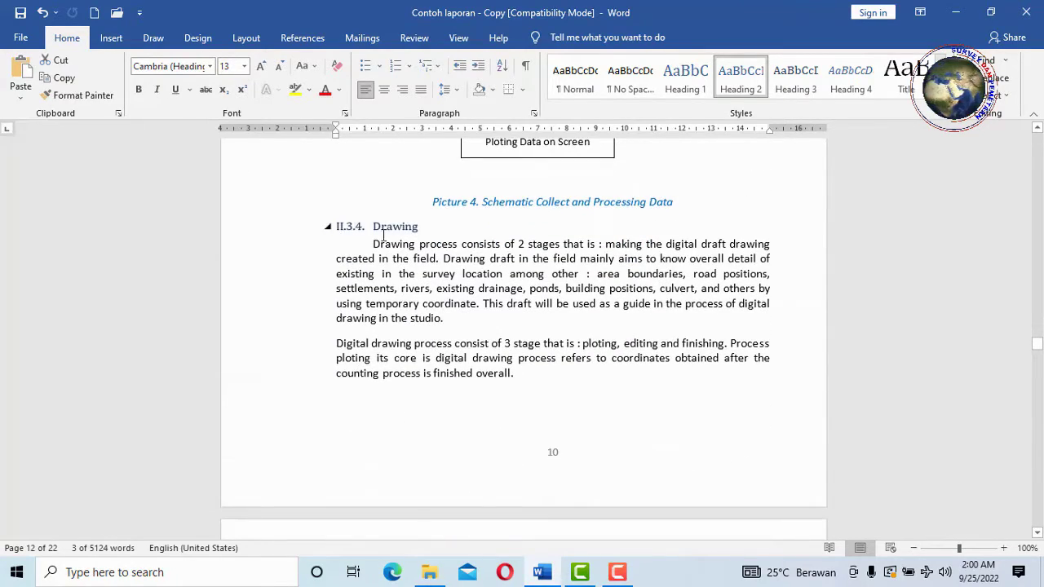
pyautogui.scroll(-3, 400, 249)
pyautogui.scroll(-2, 419, 263)
pyautogui.scroll(-3, 416, 269)
pyautogui.scroll(-2, 414, 274)
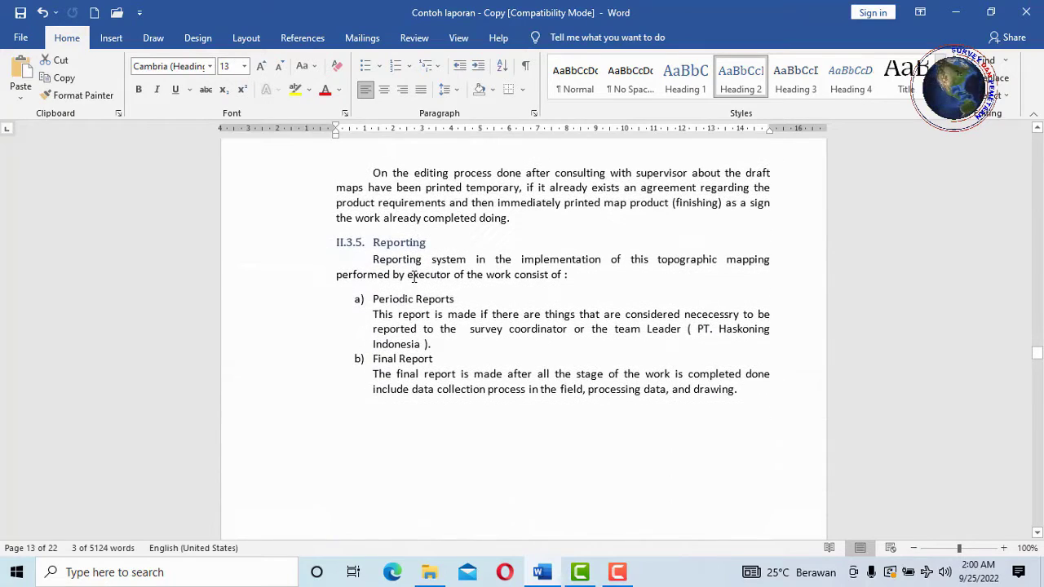
pyautogui.scroll(-3, 412, 279)
pyautogui.scroll(-3, 409, 284)
pyautogui.scroll(-3, 407, 287)
pyautogui.scroll(-4, 405, 290)
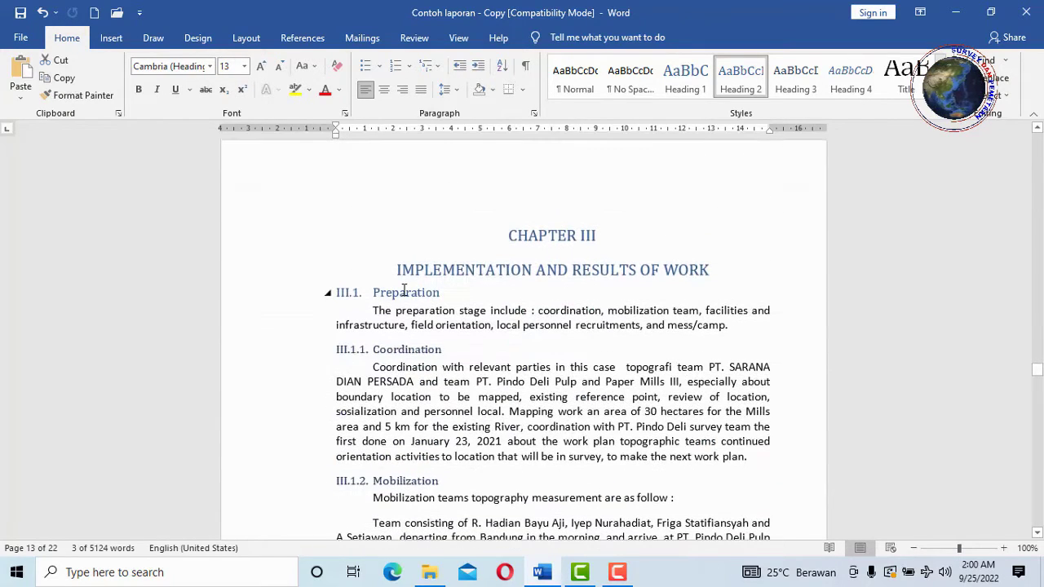
pyautogui.scroll(-1, 403, 291)
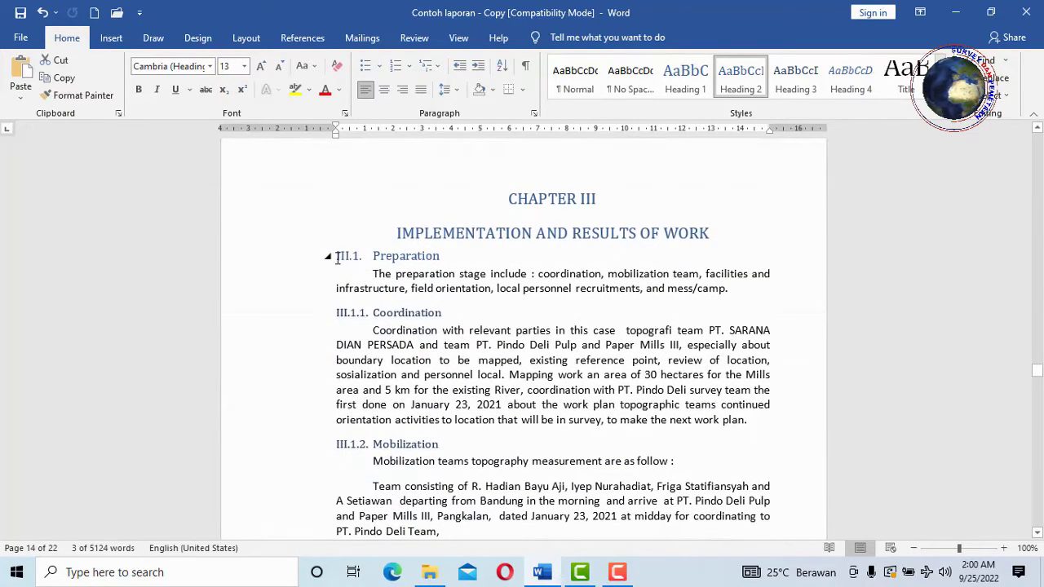
# Select the III.1 Preparation heading, then move down to the next section
pyautogui.moveTo(341, 257); pyautogui.dragTo(415, 256)
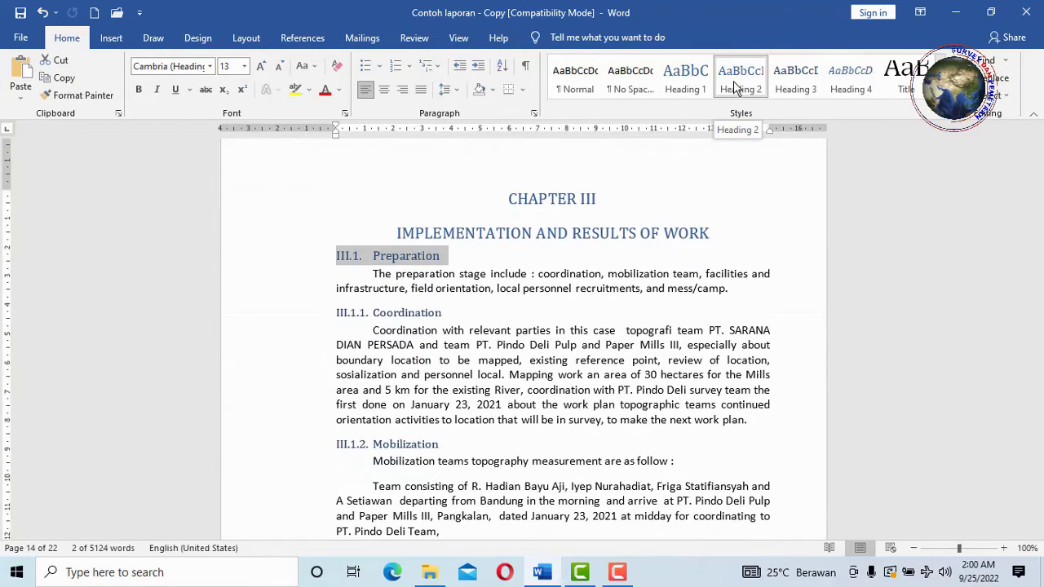
pyautogui.scroll(-3, 446, 240)
pyautogui.scroll(-1, 359, 214)
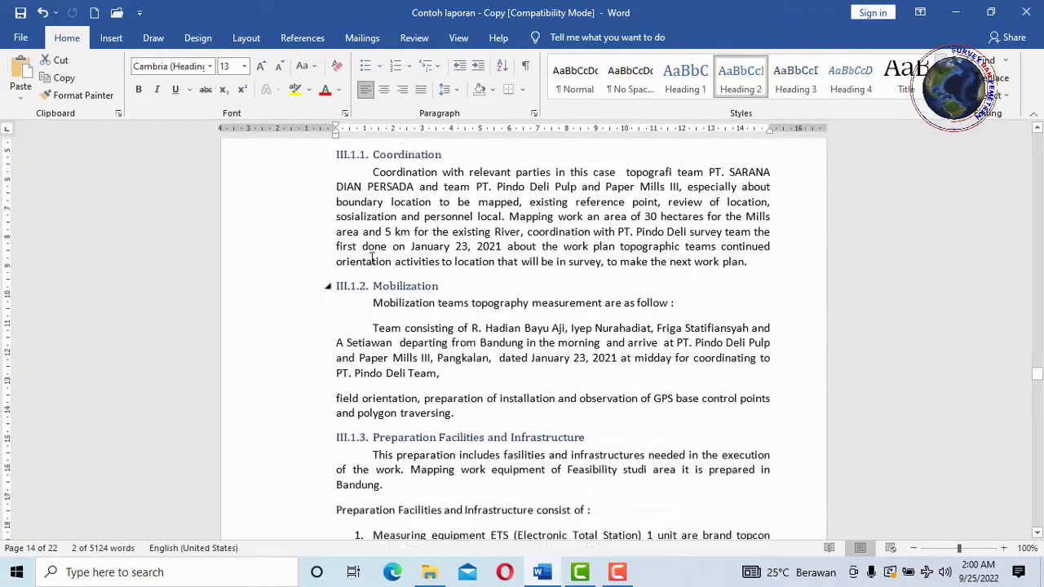
pyautogui.scroll(-2, 373, 245)
pyautogui.scroll(-3, 376, 260)
pyautogui.scroll(-2, 377, 262)
pyautogui.scroll(-3, 377, 262)
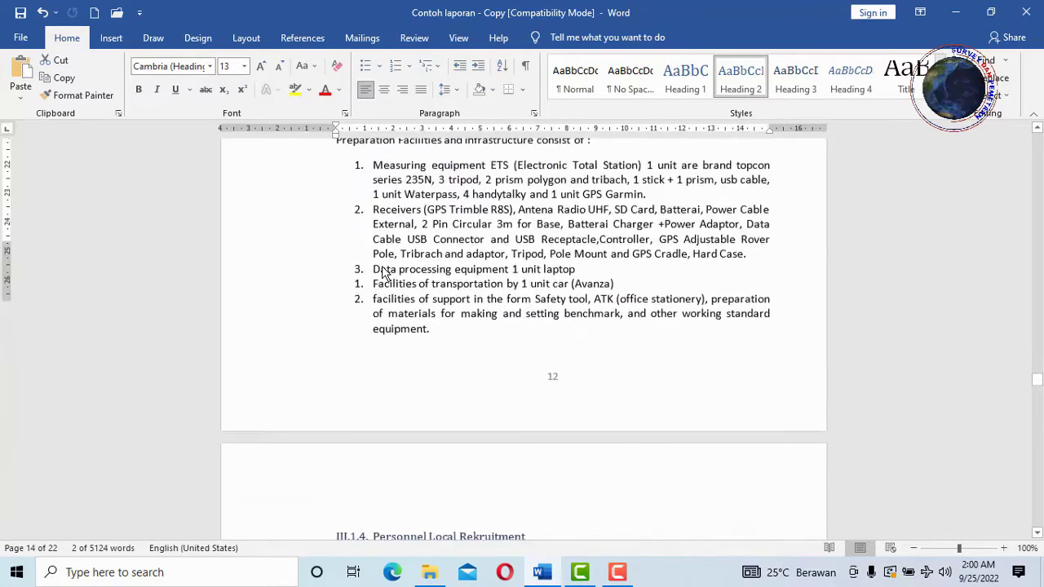
pyautogui.scroll(-6, 380, 267)
pyautogui.scroll(-2, 387, 266)
pyautogui.scroll(-2, 387, 269)
pyautogui.scroll(-1, 387, 271)
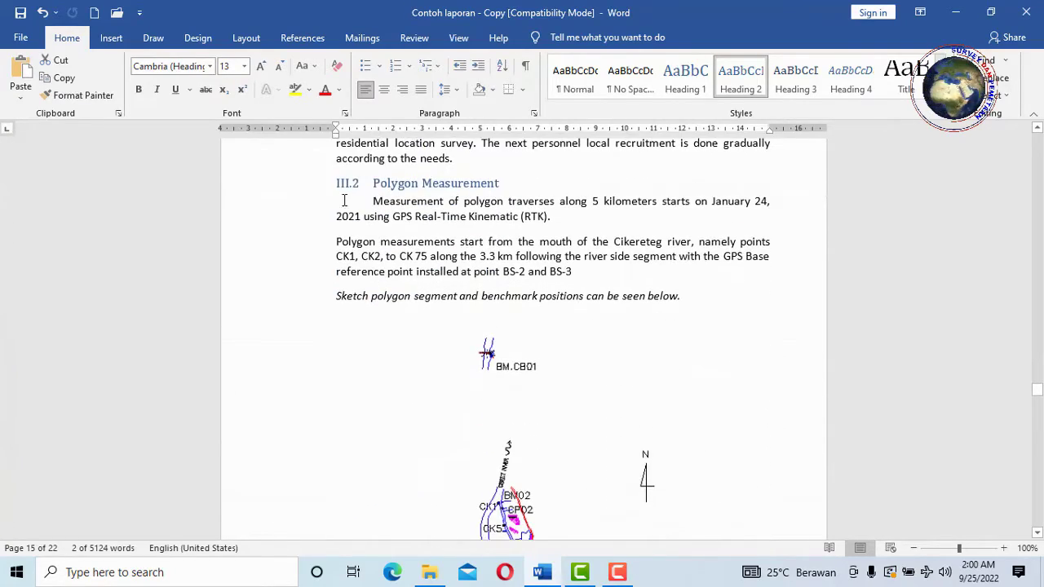
pyautogui.scroll(2, 336, 188)
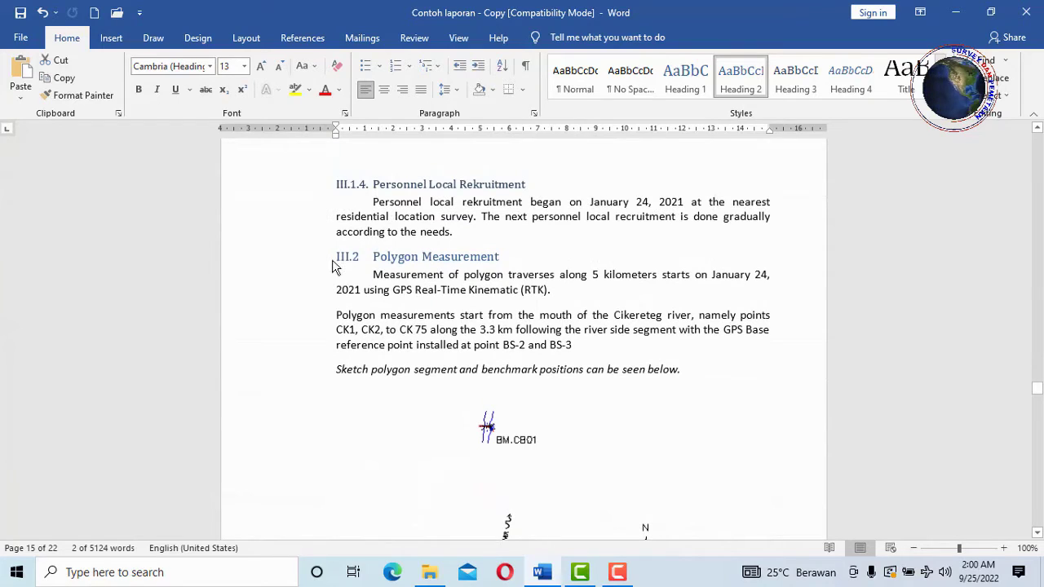
# Select the III.2 Polygon Measurement heading and scroll past its section
pyautogui.moveTo(340, 256); pyautogui.dragTo(444, 256)
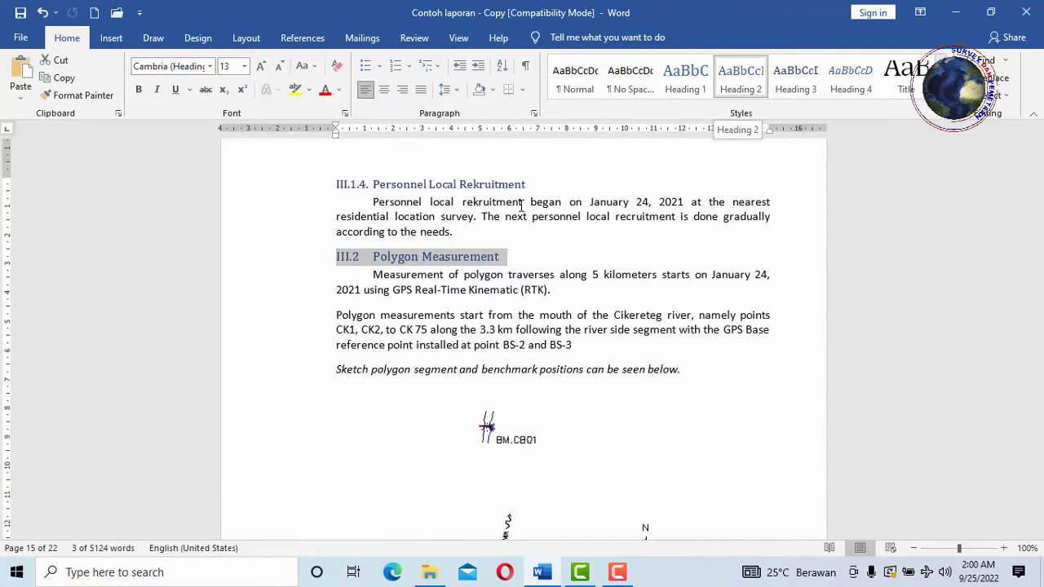
pyautogui.scroll(-4, 366, 303)
pyautogui.scroll(-4, 403, 289)
pyautogui.scroll(-4, 411, 285)
pyautogui.scroll(-5, 416, 281)
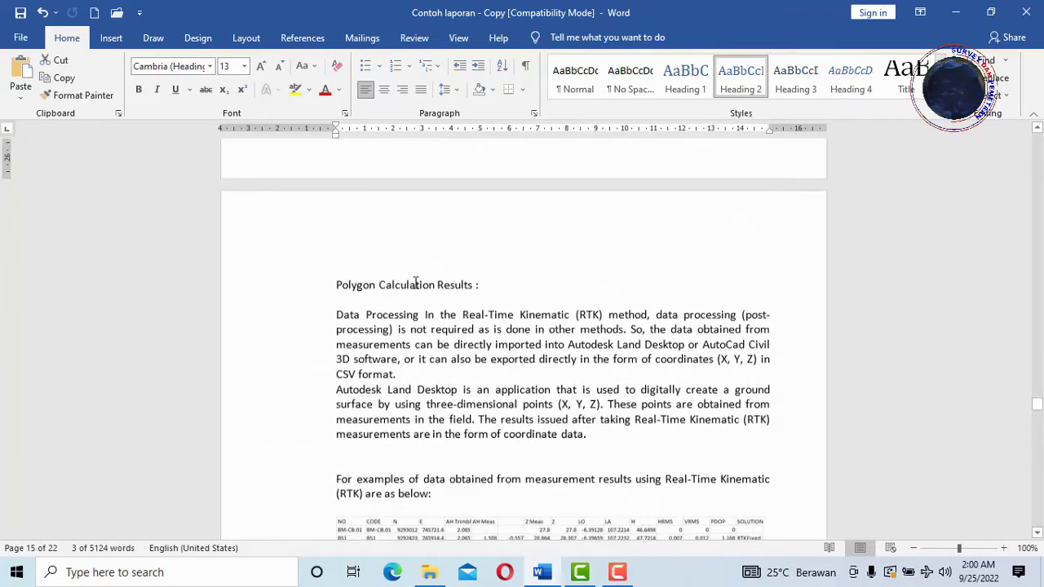
pyautogui.scroll(-4, 415, 282)
pyautogui.scroll(-3, 415, 282)
pyautogui.scroll(-6, 416, 284)
pyautogui.scroll(-1, 416, 285)
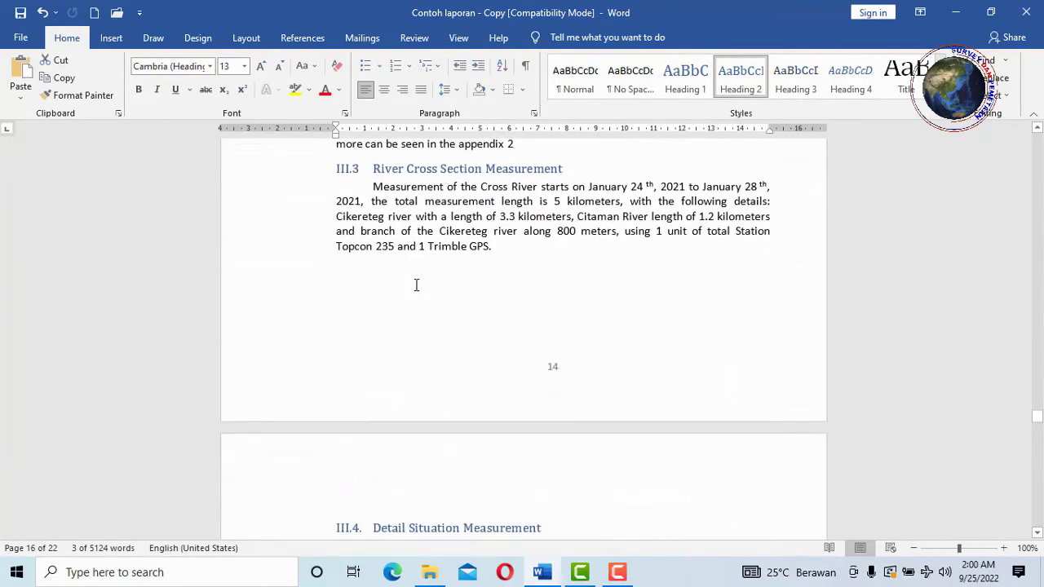
pyautogui.scroll(-5, 416, 285)
# Apply Heading 2 to the III.3 River Cross Section Measurement heading
pyautogui.scroll(5, 417, 291)
pyautogui.scroll(1, 419, 285)
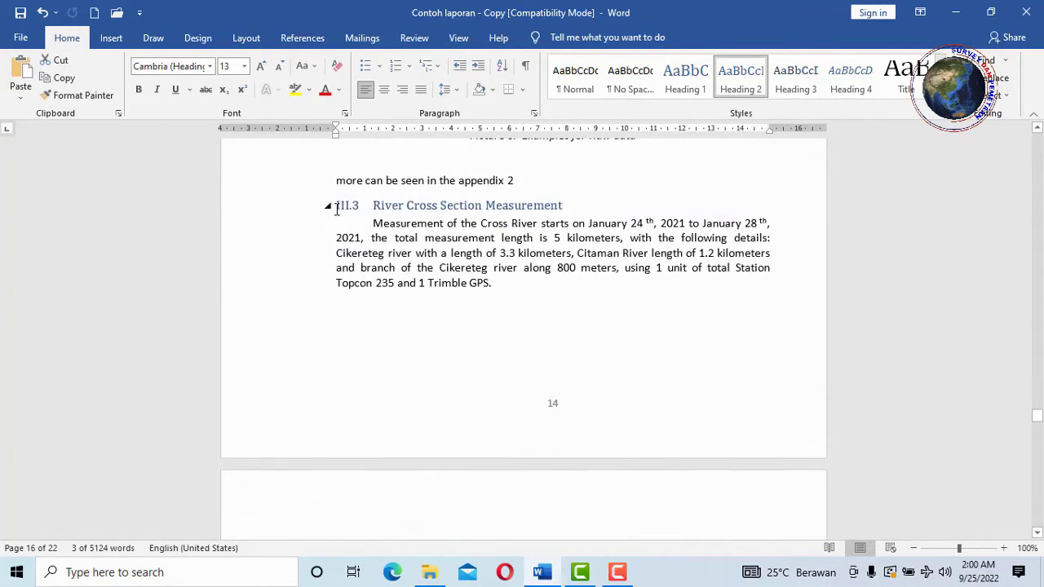
pyautogui.moveTo(336, 210); pyautogui.dragTo(563, 207)
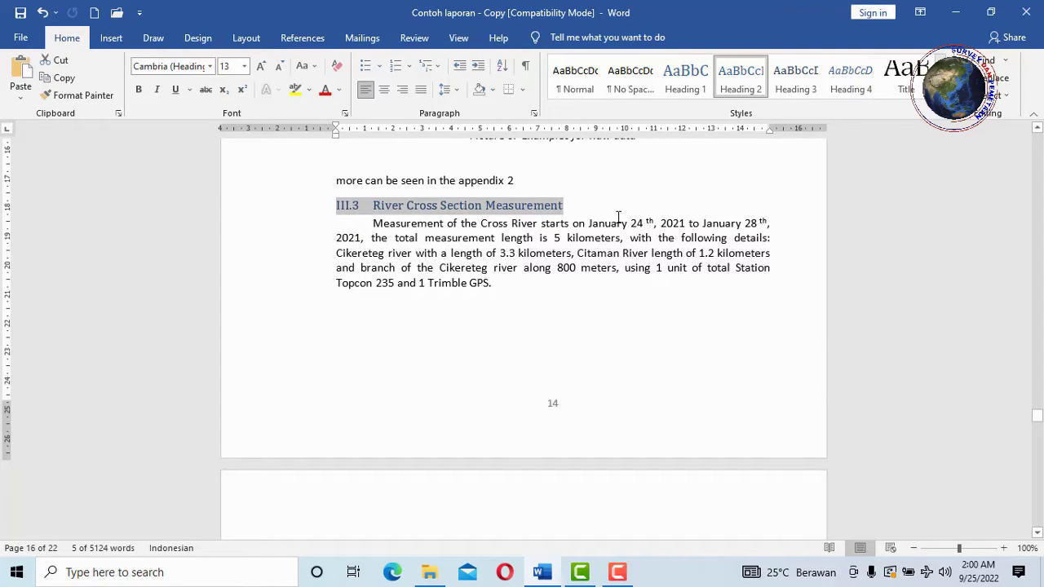
pyautogui.click(744, 78)
# Select the III.4 Detail Situation Measurement heading and scroll on toward III.5
pyautogui.scroll(-1, 436, 286)
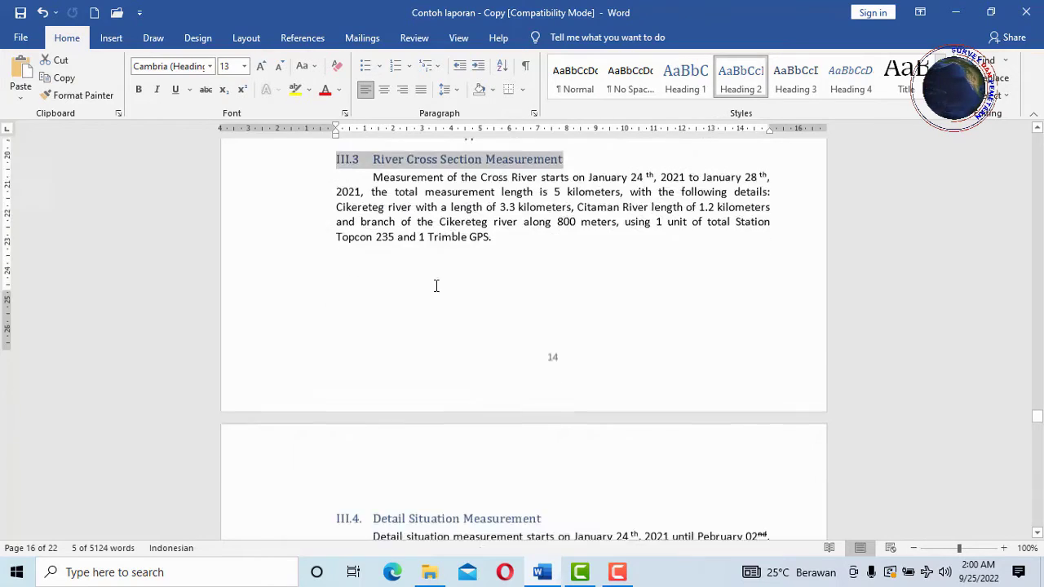
pyautogui.scroll(-6, 436, 285)
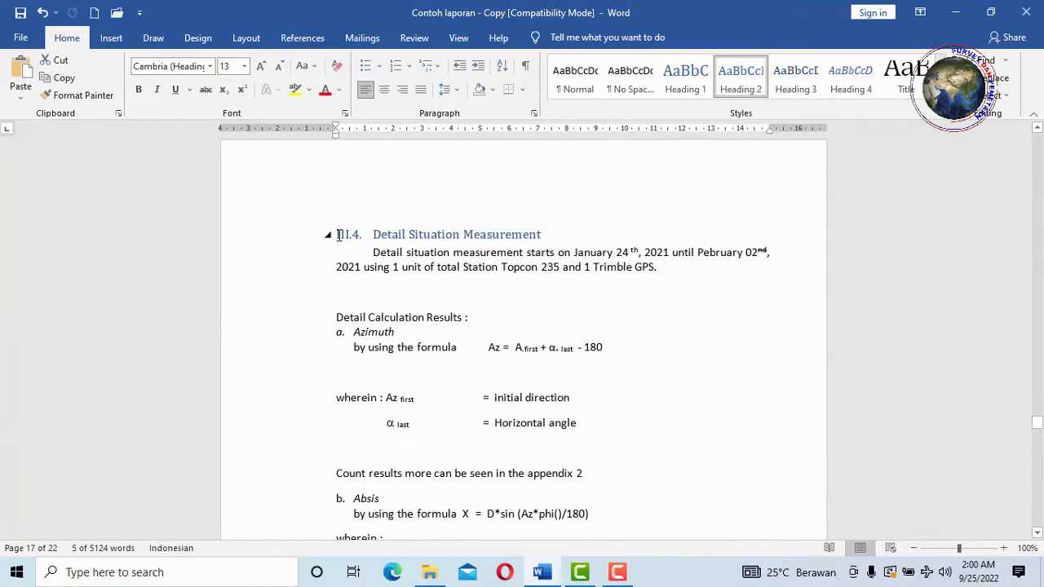
pyautogui.moveTo(337, 234); pyautogui.dragTo(513, 234)
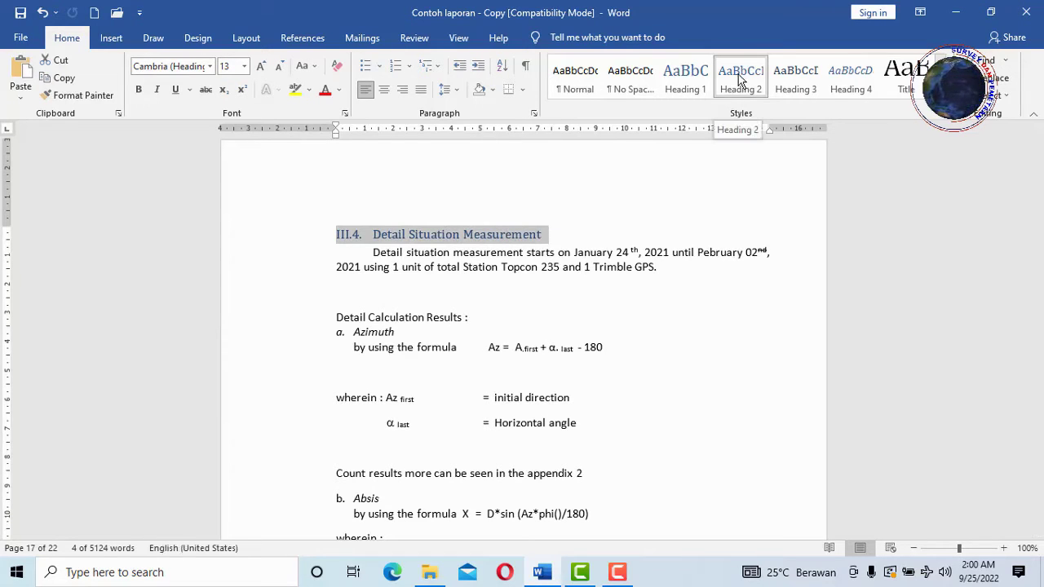
pyautogui.scroll(-4, 408, 292)
pyautogui.scroll(-8, 398, 296)
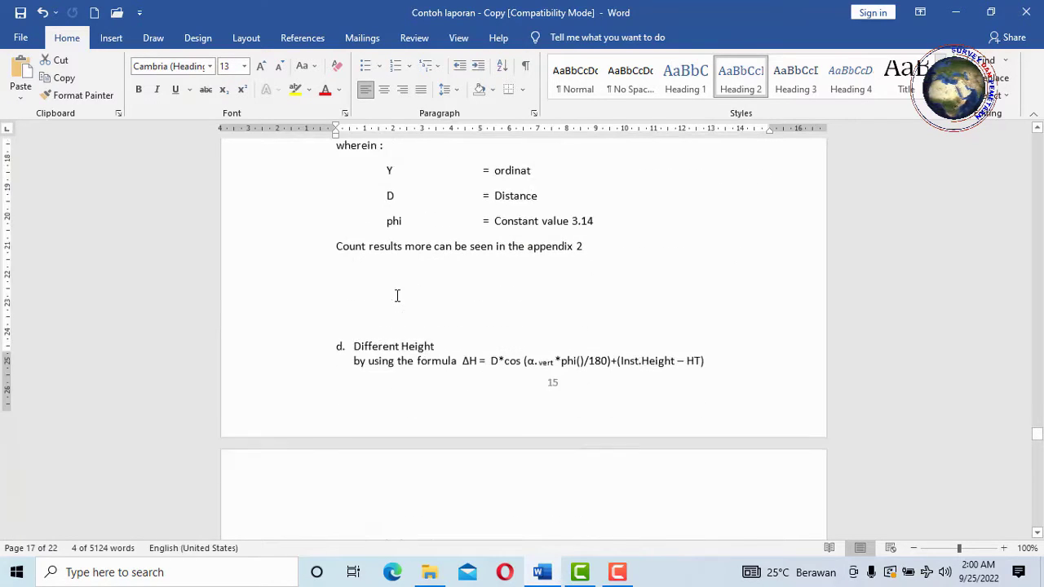
pyautogui.scroll(-7, 398, 300)
pyautogui.scroll(-1, 398, 303)
pyautogui.scroll(-6, 401, 296)
pyautogui.scroll(-5, 401, 296)
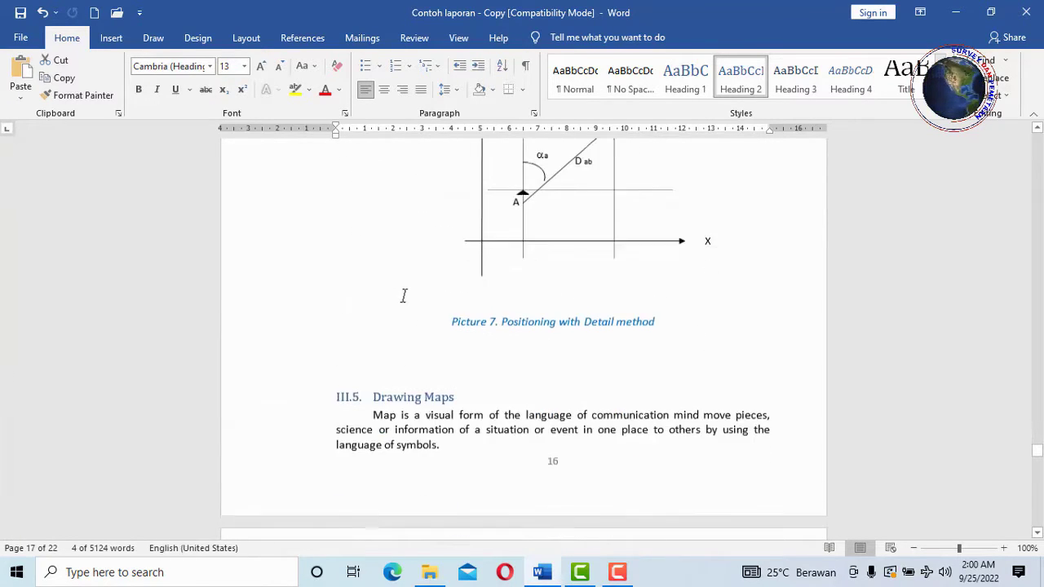
pyautogui.scroll(-5, 403, 298)
pyautogui.scroll(2, 402, 291)
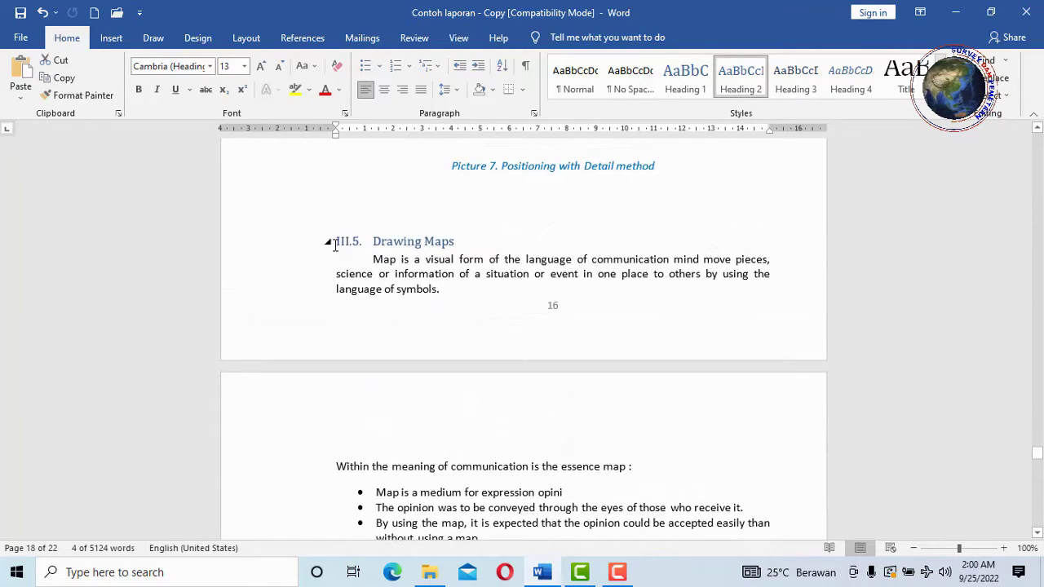
# Set III.5 Drawing Maps and III.6 Supporting and Inhibiting Factor as Heading 2, then jump to the end
pyautogui.moveTo(390, 244); pyautogui.dragTo(436, 245)
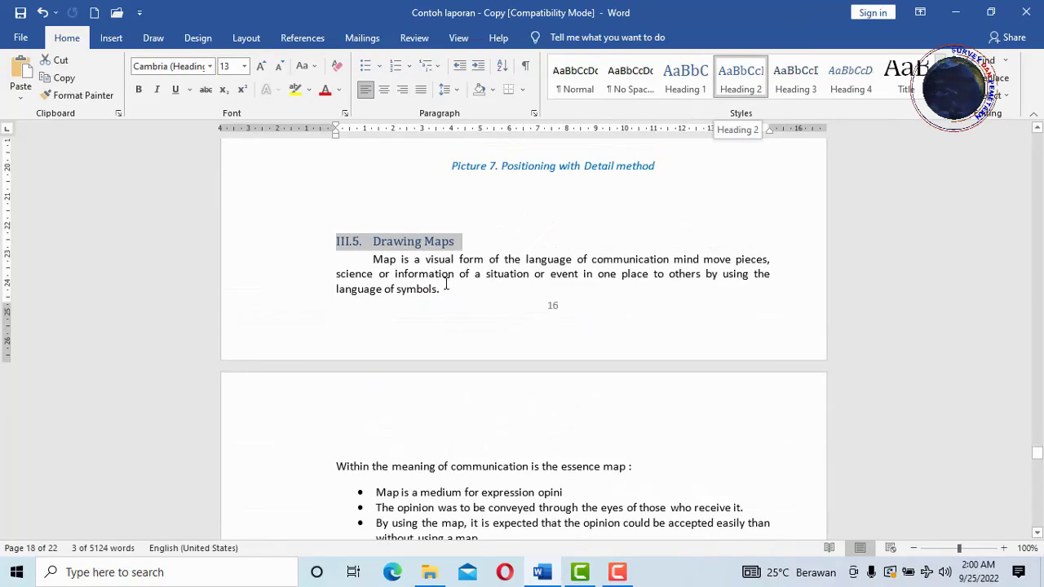
pyautogui.scroll(-4, 392, 321)
pyautogui.scroll(-5, 391, 321)
pyautogui.scroll(-4, 398, 323)
pyautogui.scroll(-2, 398, 322)
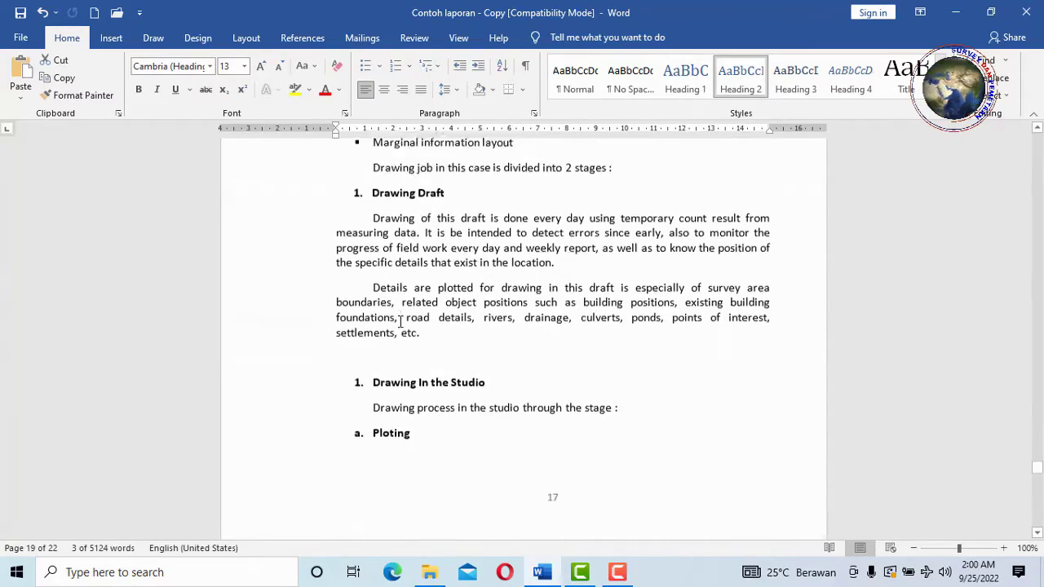
pyautogui.scroll(-2, 400, 323)
pyautogui.scroll(-5, 402, 324)
pyautogui.scroll(-3, 404, 321)
pyautogui.scroll(-3, 404, 321)
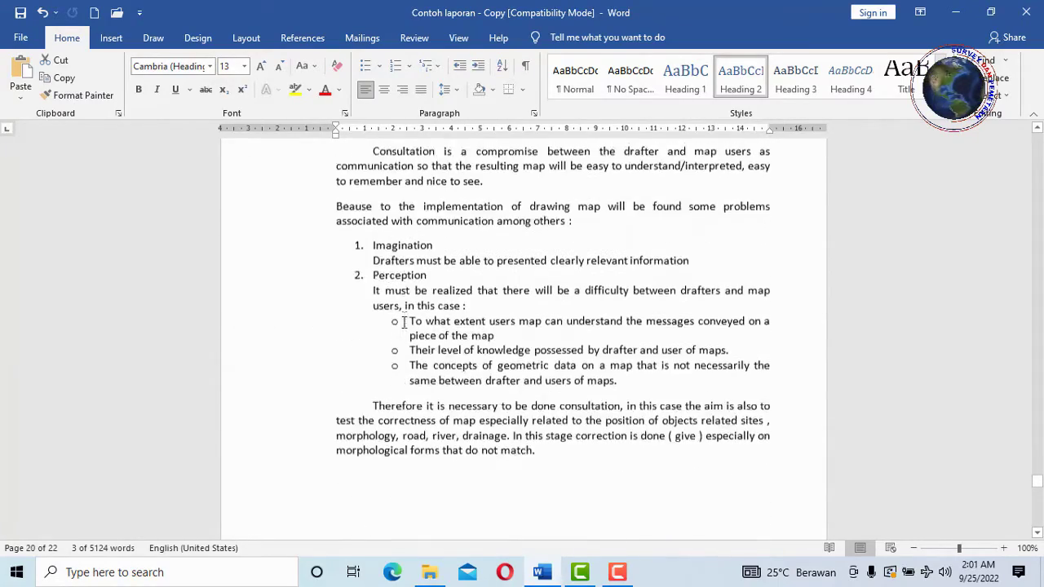
pyautogui.scroll(-15, 404, 321)
pyautogui.moveTo(337, 204); pyautogui.dragTo(563, 205)
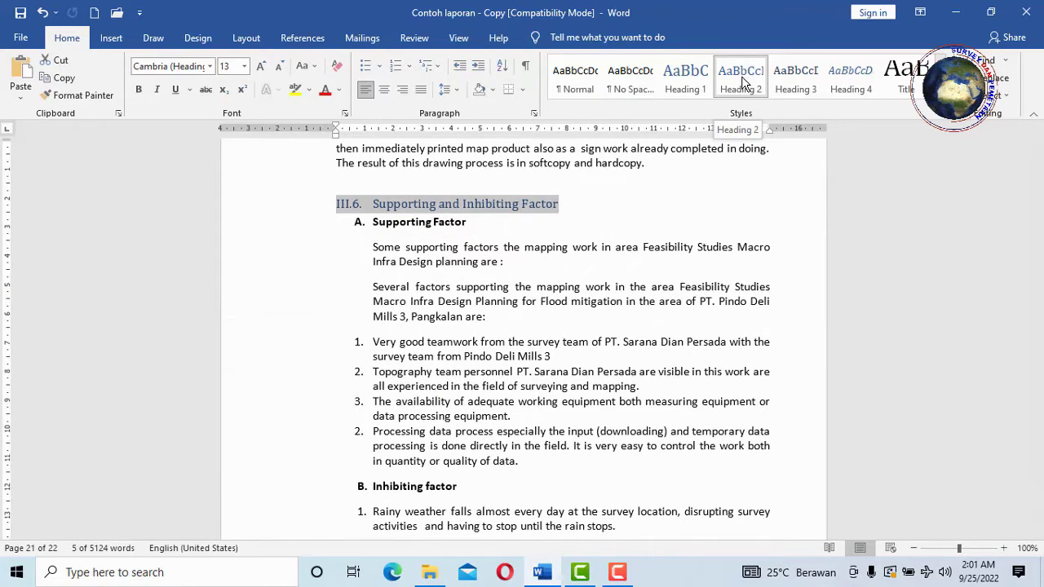
pyautogui.hotkey('ctrl', 'End')
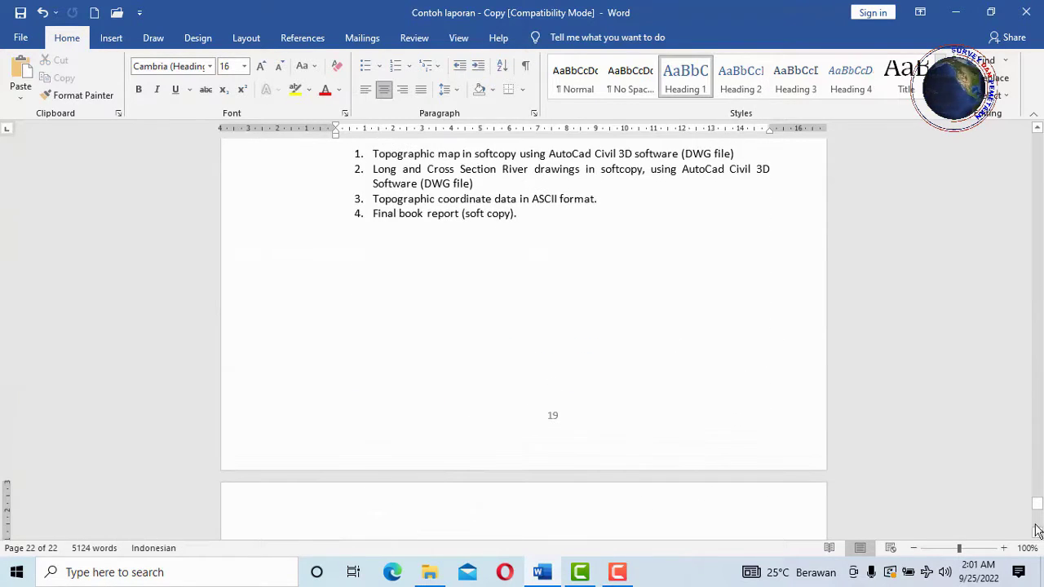
# Apply Heading 3 to the 'II.3.1 Field Orientation and Local Recruitment' heading
pyautogui.moveTo(1039, 506); pyautogui.dragTo(1038, 141)
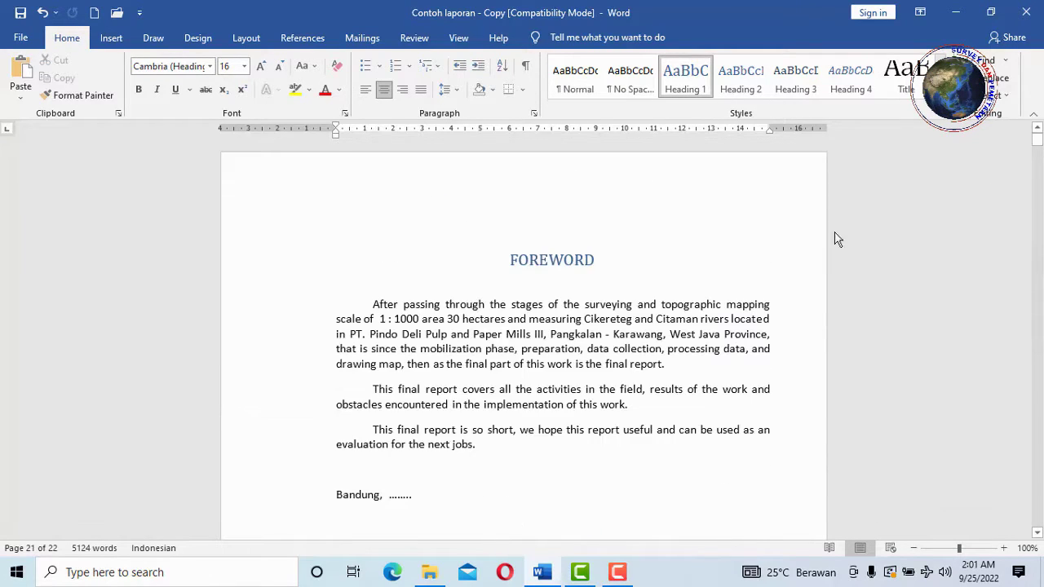
pyautogui.scroll(-10, 424, 335)
pyautogui.scroll(-10, 391, 341)
pyautogui.scroll(-10, 386, 337)
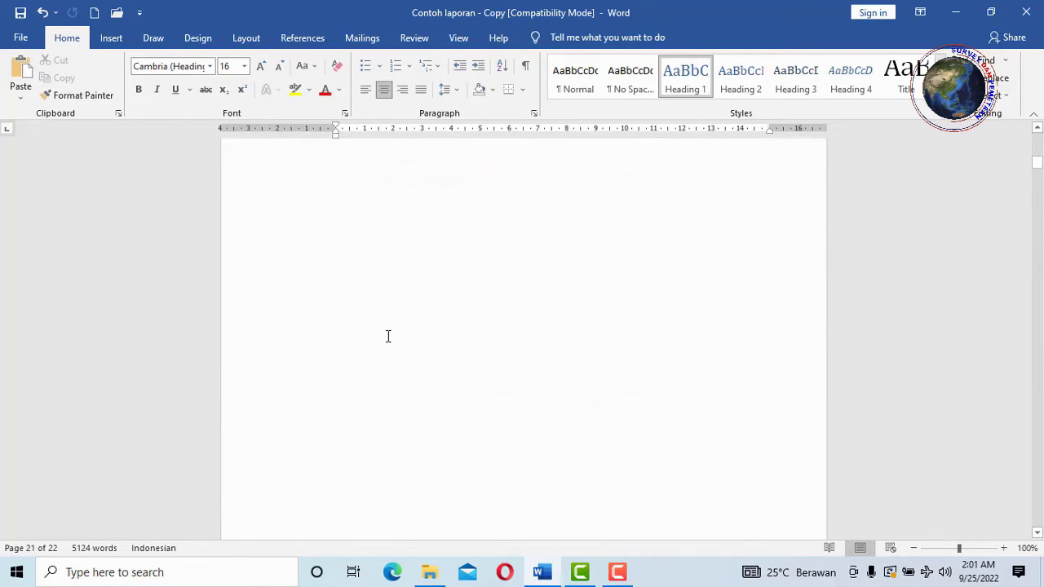
pyautogui.scroll(-10, 388, 338)
pyautogui.scroll(-5, 388, 338)
pyautogui.scroll(-4, 392, 336)
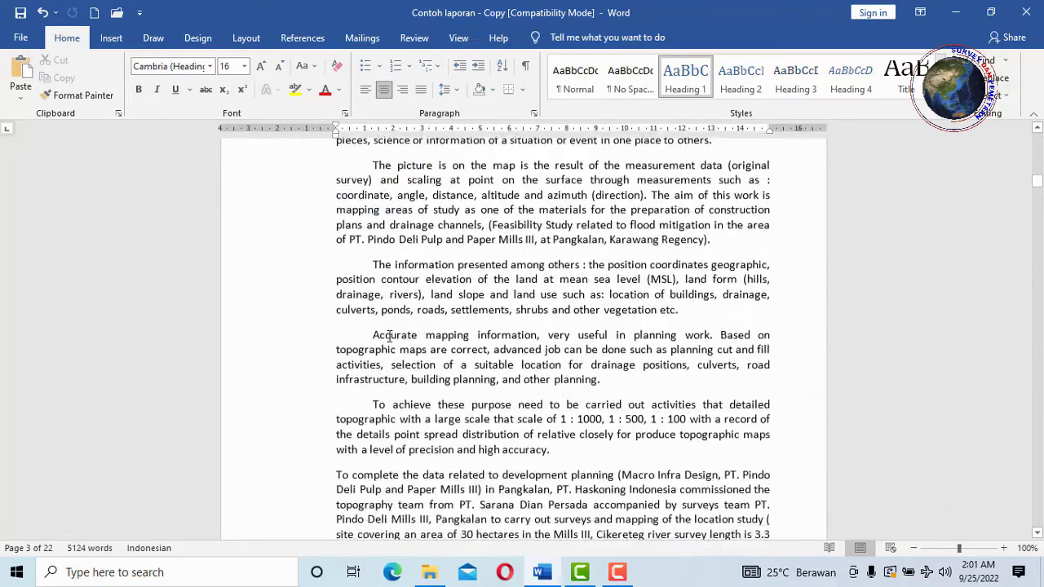
pyautogui.scroll(-5, 396, 333)
pyautogui.scroll(-5, 396, 332)
pyautogui.scroll(-5, 400, 331)
pyautogui.scroll(-5, 400, 331)
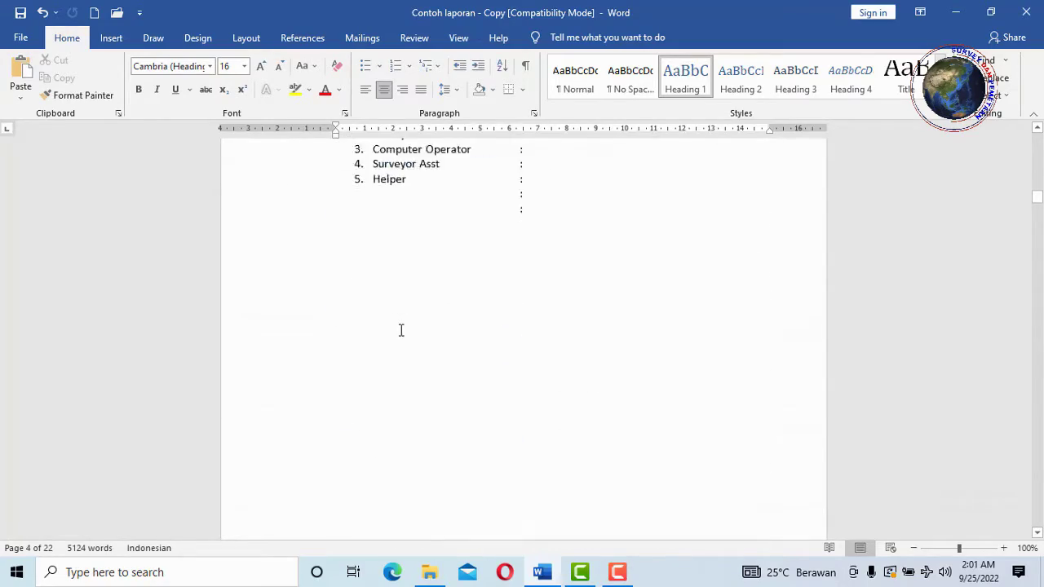
pyautogui.scroll(-4, 402, 330)
pyautogui.scroll(-3, 401, 330)
pyautogui.scroll(-3, 403, 337)
pyautogui.scroll(-1, 403, 337)
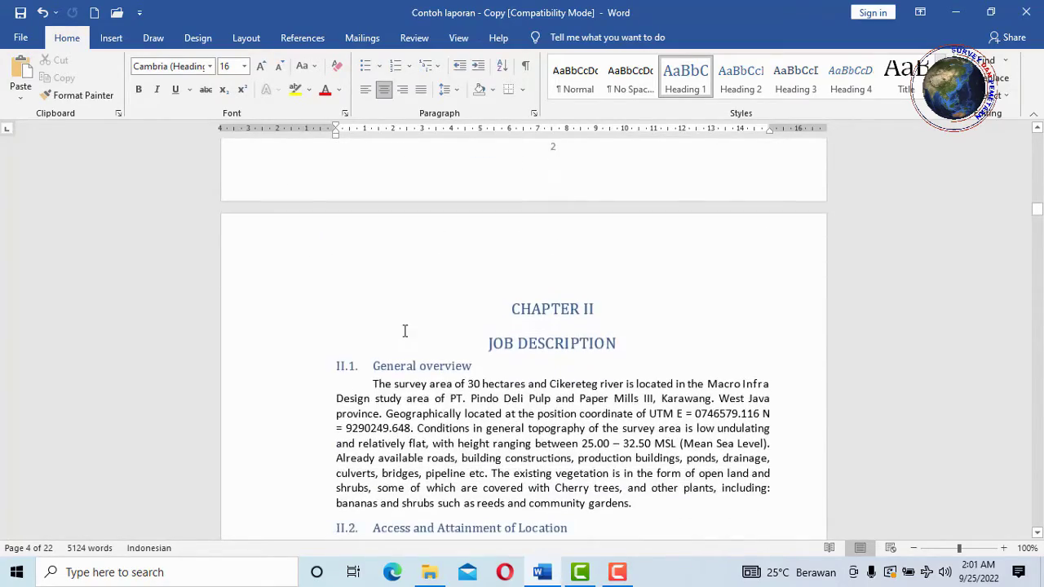
pyautogui.scroll(-4, 403, 337)
pyautogui.scroll(-5, 404, 331)
pyautogui.scroll(-7, 406, 335)
pyautogui.scroll(-8, 406, 338)
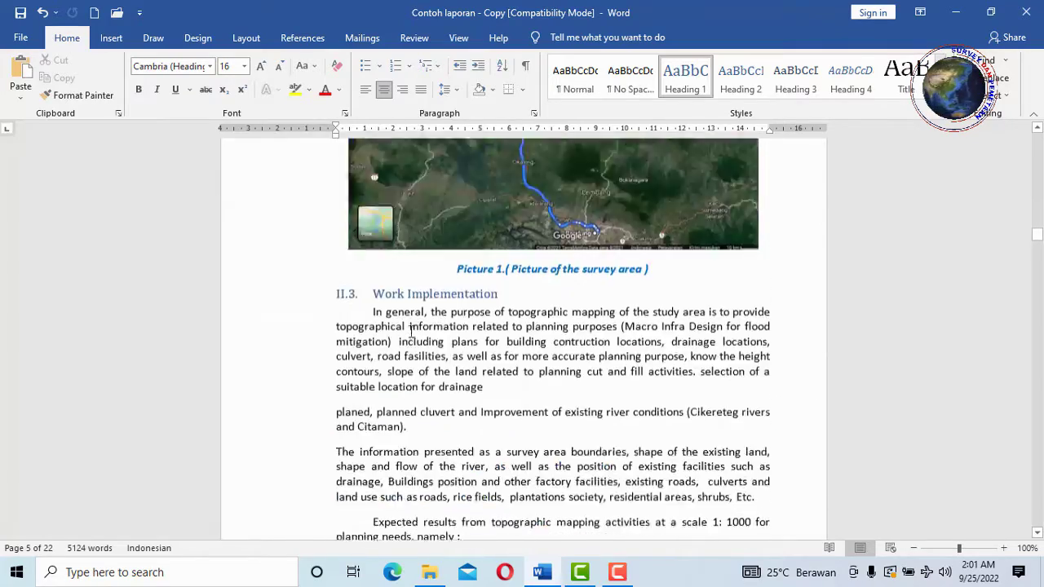
pyautogui.scroll(-5, 410, 333)
pyautogui.scroll(-6, 412, 331)
pyautogui.scroll(-3, 411, 332)
pyautogui.scroll(-5, 411, 332)
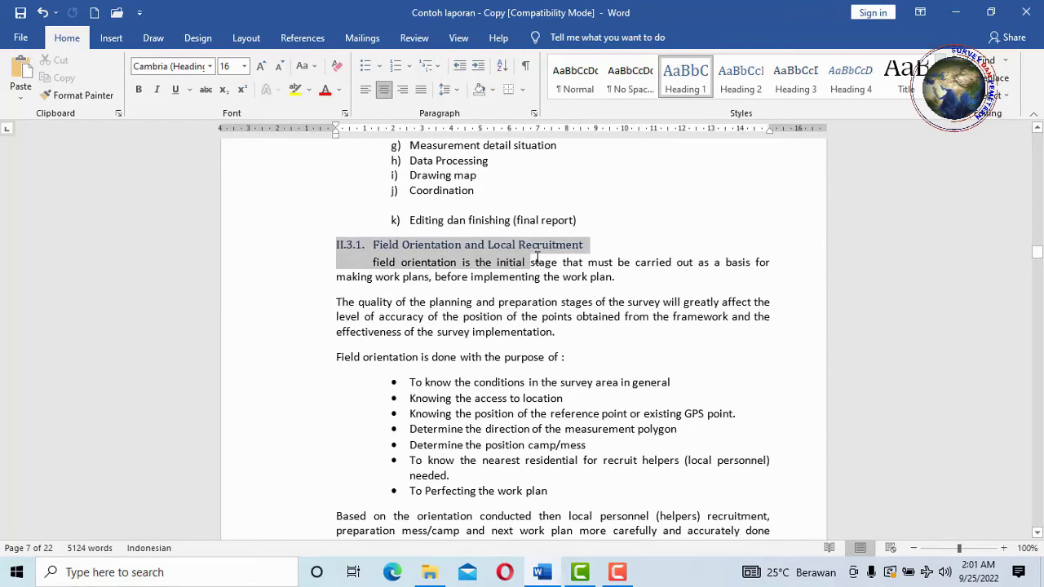
pyautogui.moveTo(401, 246); pyautogui.dragTo(580, 246)
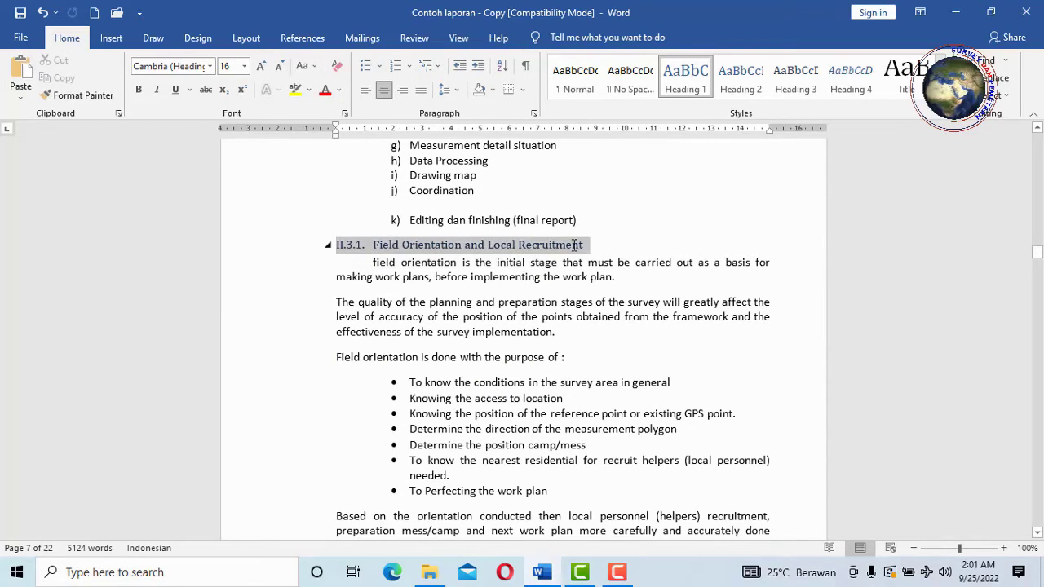
pyautogui.click(804, 77)
# Select the whole 'II.3.2 Data Collection' heading line and check the following subsections
pyautogui.scroll(-3, 370, 425)
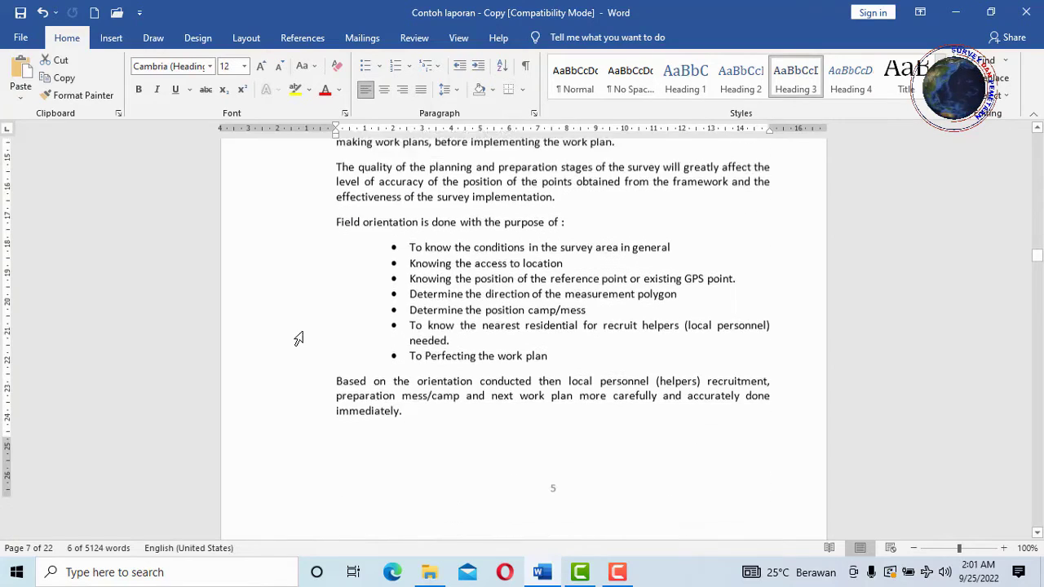
pyautogui.scroll(-4, 422, 403)
pyautogui.scroll(-4, 355, 308)
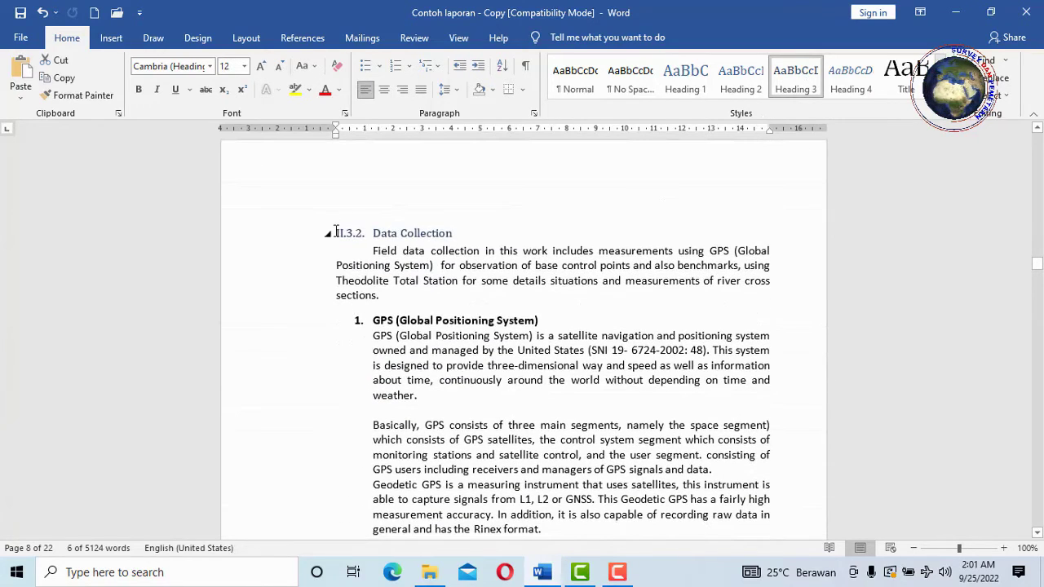
pyautogui.tripleClick(442, 234)
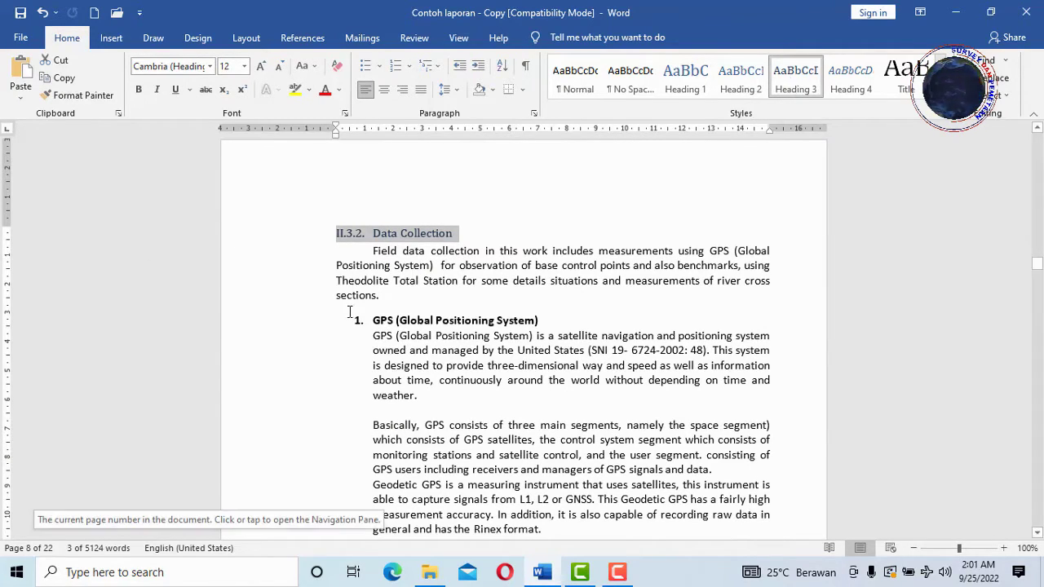
pyautogui.scroll(-2, 345, 319)
pyautogui.scroll(-6, 405, 299)
pyautogui.scroll(-4, 411, 297)
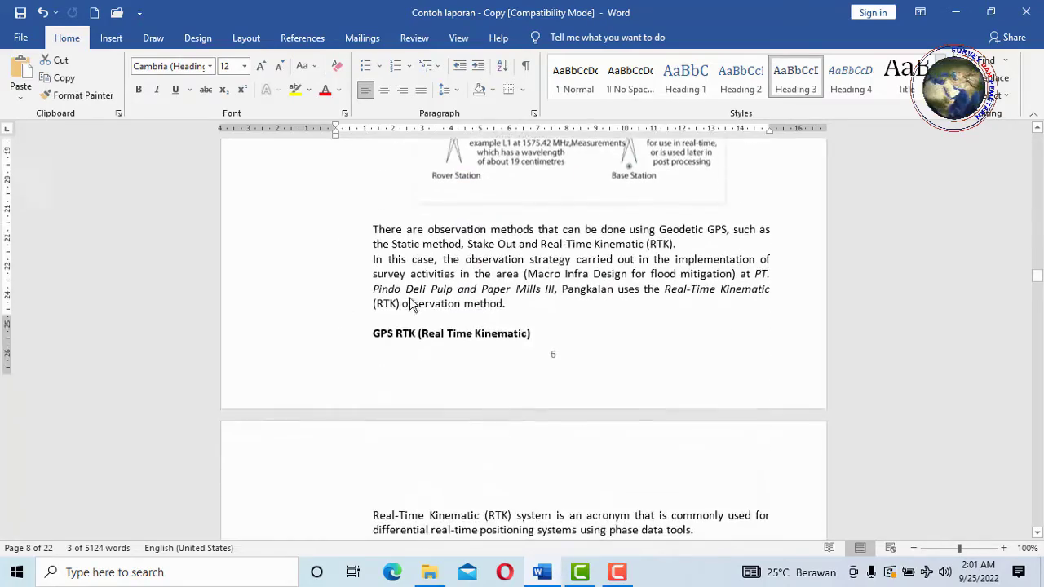
pyautogui.scroll(-5, 407, 301)
pyautogui.scroll(-4, 400, 310)
pyautogui.scroll(-3, 380, 331)
pyautogui.scroll(-5, 381, 331)
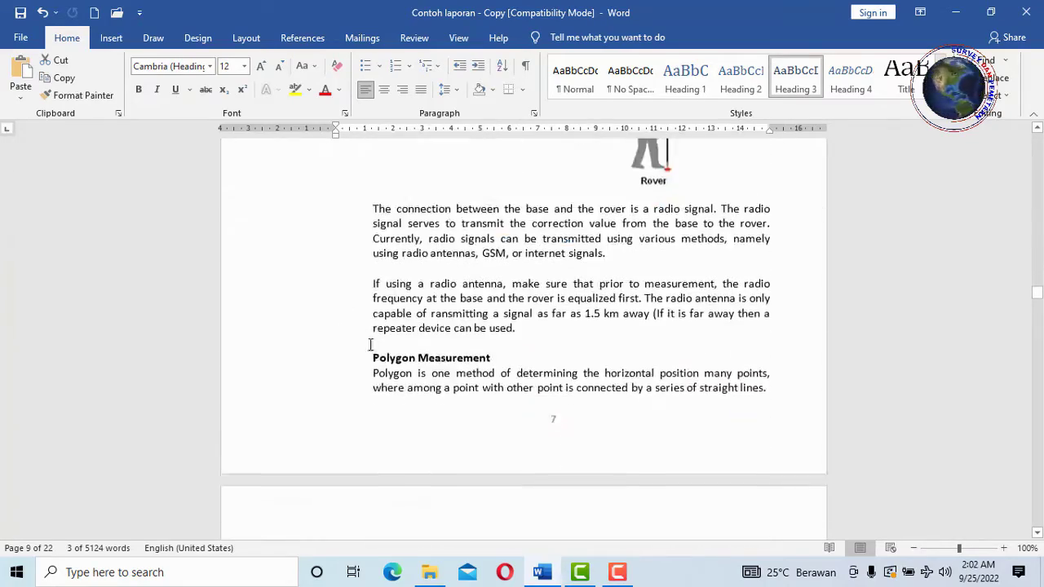
pyautogui.scroll(-5, 366, 345)
pyautogui.scroll(-2, 478, 245)
pyautogui.scroll(-7, 433, 342)
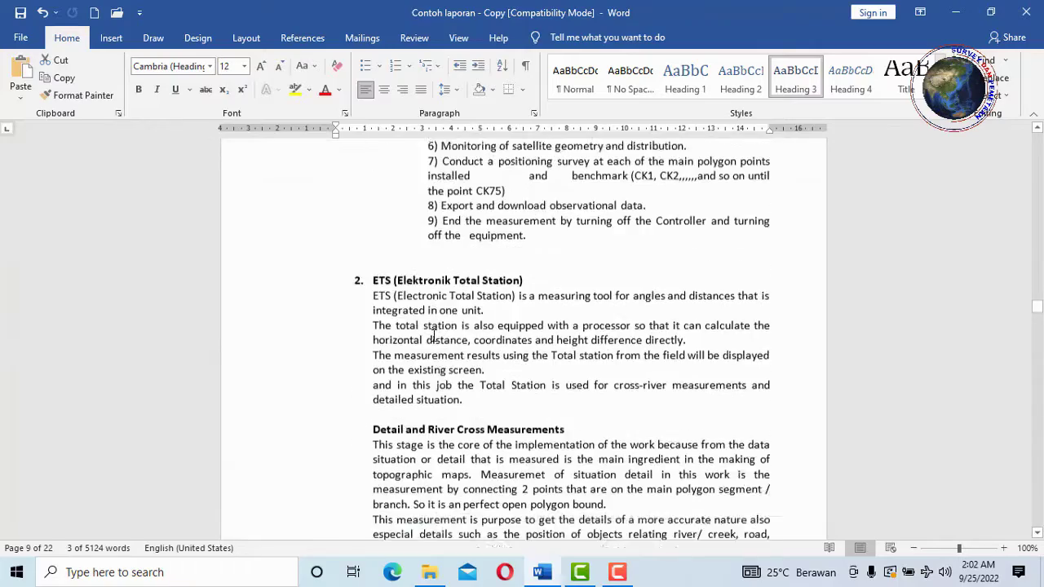
pyautogui.scroll(-1, 434, 341)
pyautogui.scroll(-4, 435, 338)
pyautogui.scroll(-5, 439, 333)
pyautogui.scroll(-4, 439, 330)
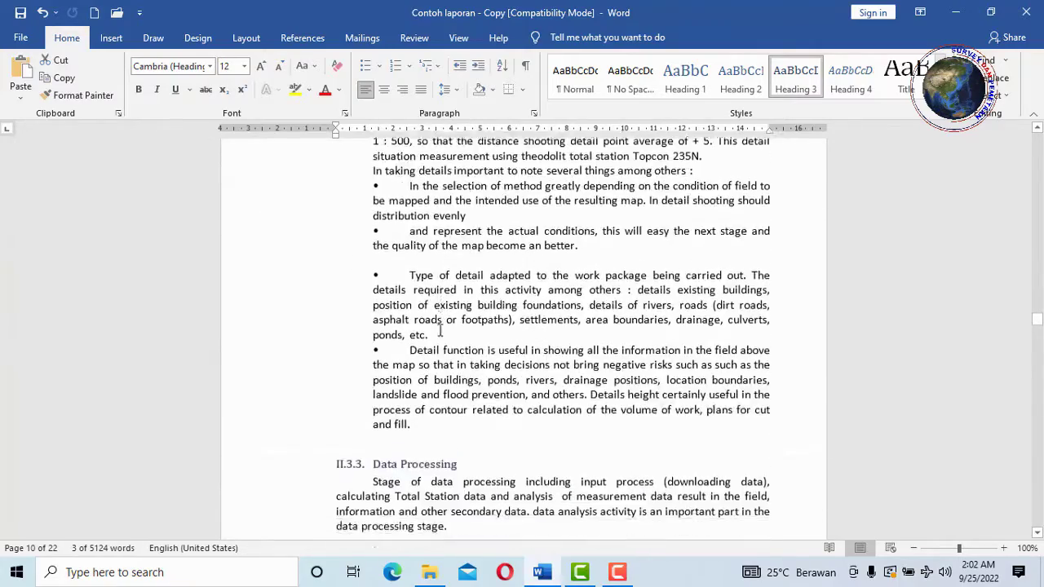
pyautogui.scroll(-5, 400, 286)
pyautogui.scroll(-1, 359, 245)
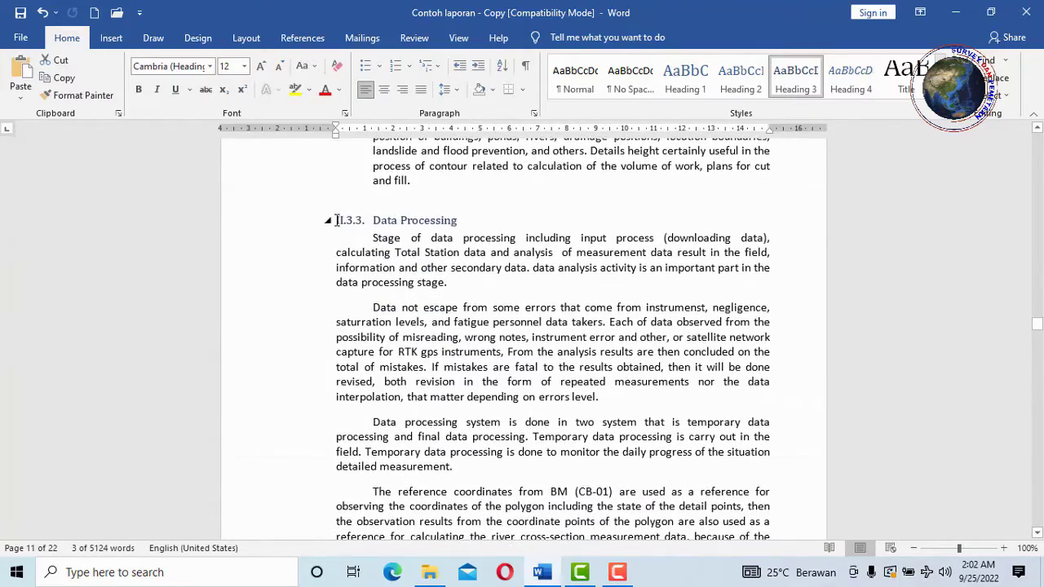
# Apply Heading 3 to the II.3.3 Data Processing, II.3.4 Drawing and II.3.5 Reporting headings
pyautogui.moveTo(409, 223); pyautogui.dragTo(444, 226)
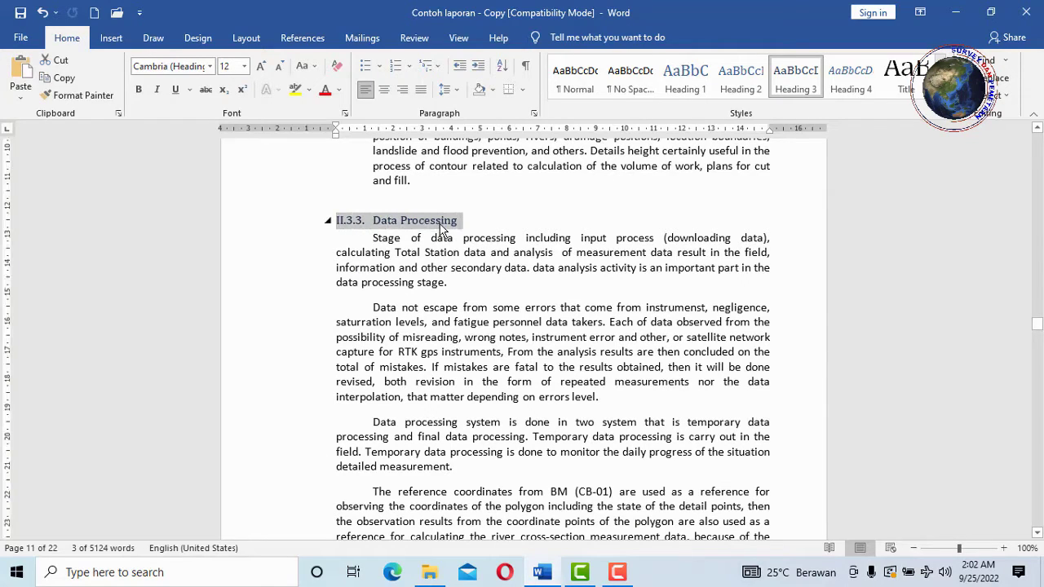
pyautogui.click(799, 82)
pyautogui.scroll(-4, 310, 357)
pyautogui.scroll(-5, 367, 335)
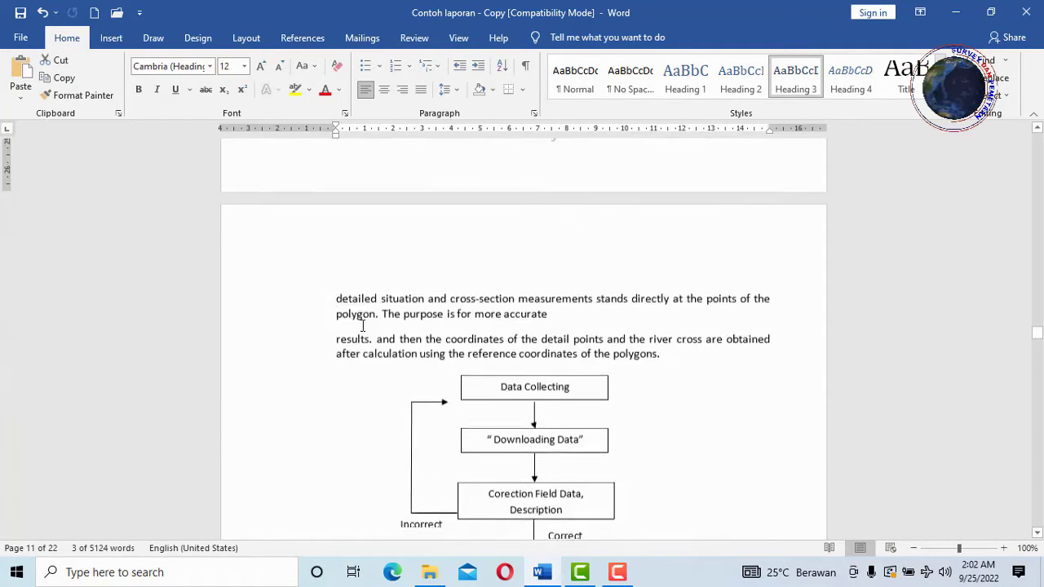
pyautogui.scroll(-3, 399, 311)
pyautogui.scroll(-4, 399, 312)
pyautogui.scroll(-3, 380, 281)
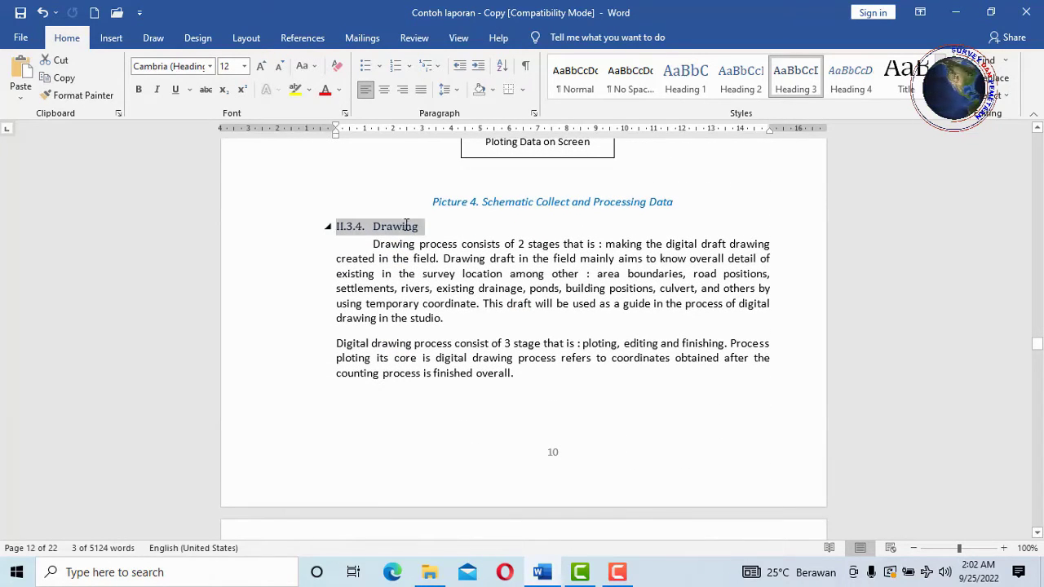
pyautogui.click(802, 84)
pyautogui.scroll(-3, 440, 322)
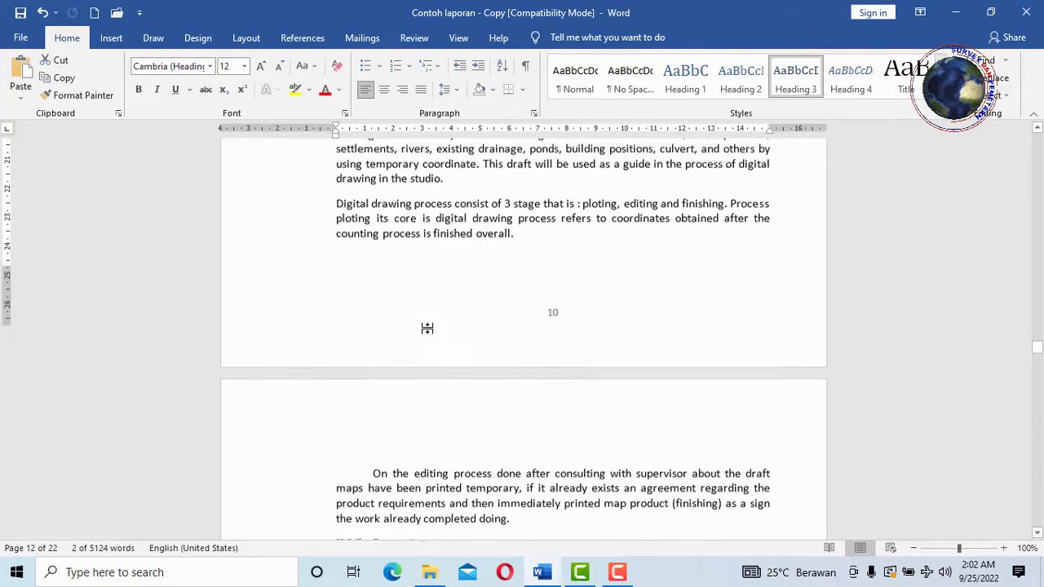
pyautogui.scroll(-5, 428, 326)
pyautogui.scroll(-7, 433, 325)
pyautogui.scroll(1, 434, 324)
pyautogui.scroll(1, 434, 322)
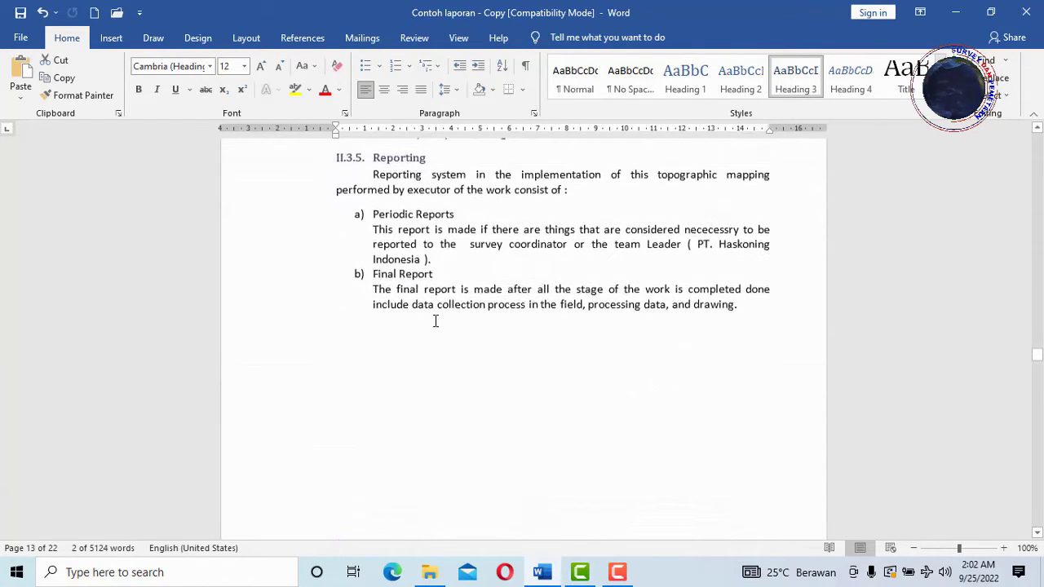
pyautogui.scroll(1, 436, 320)
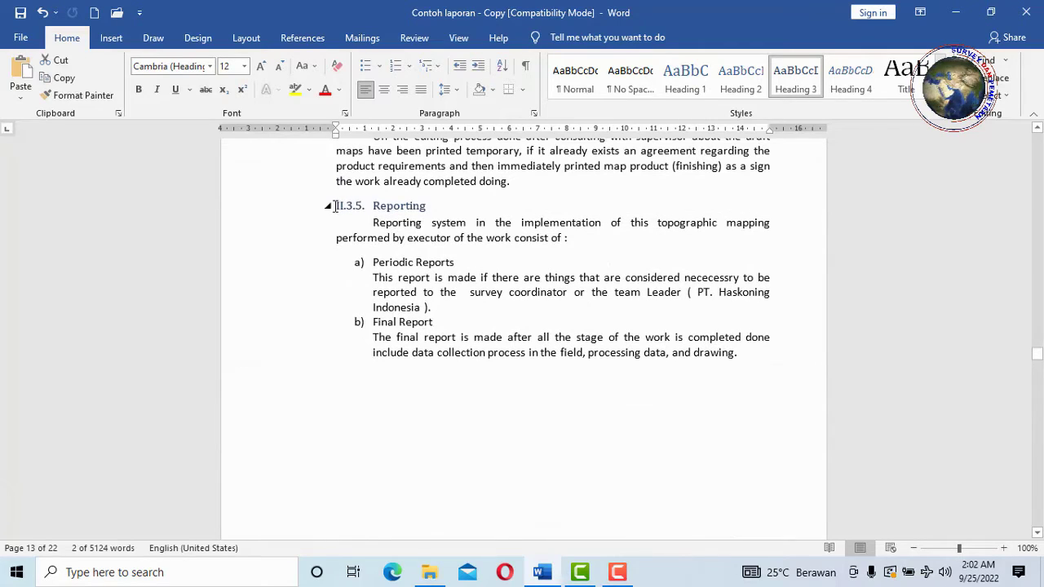
pyautogui.moveTo(343, 204); pyautogui.dragTo(429, 205)
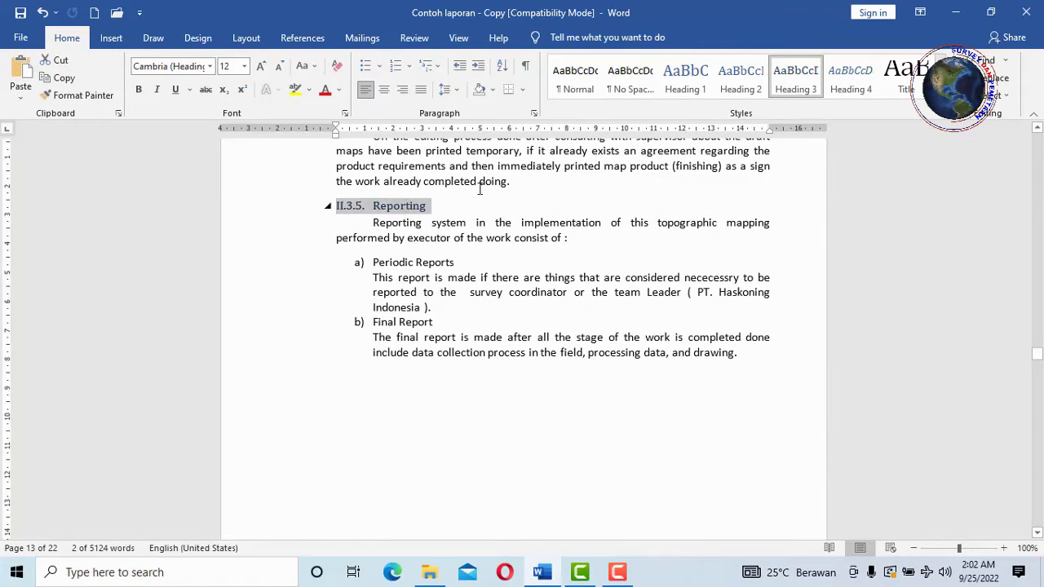
pyautogui.click(800, 77)
pyautogui.scroll(-5, 468, 294)
# Select the III.1.1 Coordination, III.1.2 Mobilization and III.1.3 Preparation Facilities heading lines in turn
pyautogui.scroll(-5, 445, 303)
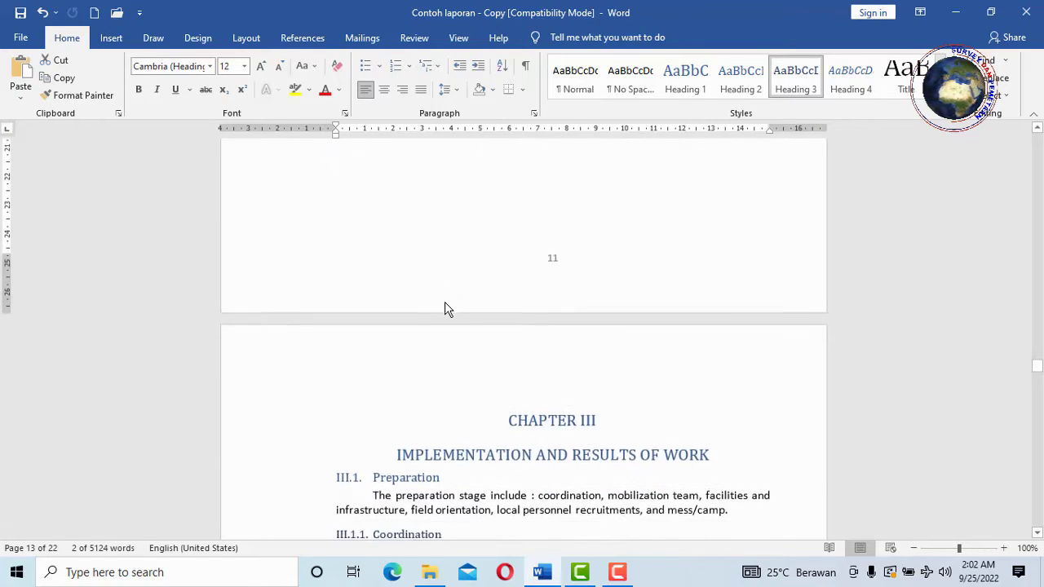
pyautogui.scroll(-4, 446, 303)
pyautogui.scroll(-1, 447, 302)
pyautogui.scroll(-2, 446, 302)
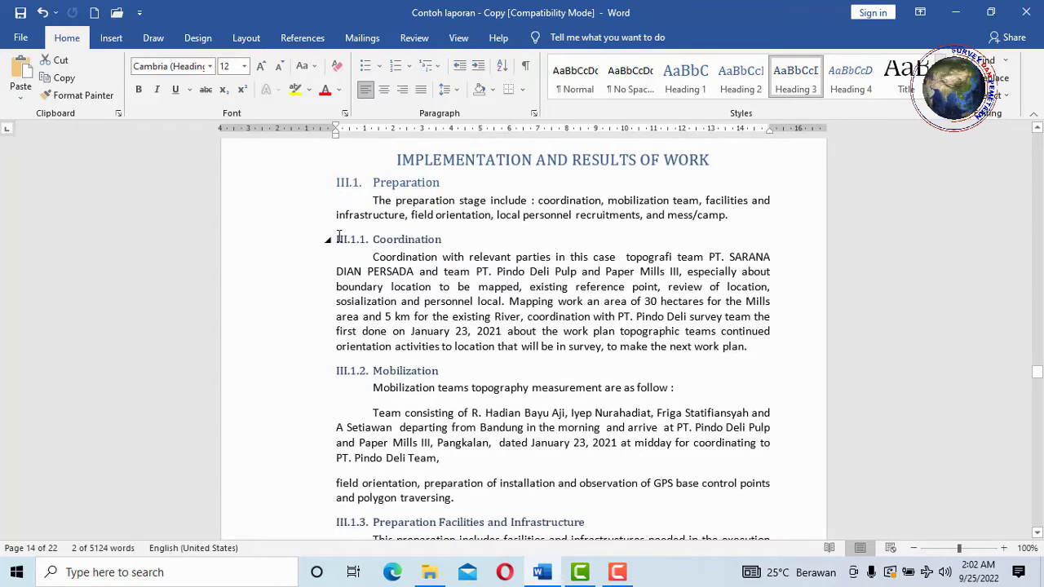
pyautogui.moveTo(341, 236); pyautogui.dragTo(401, 236)
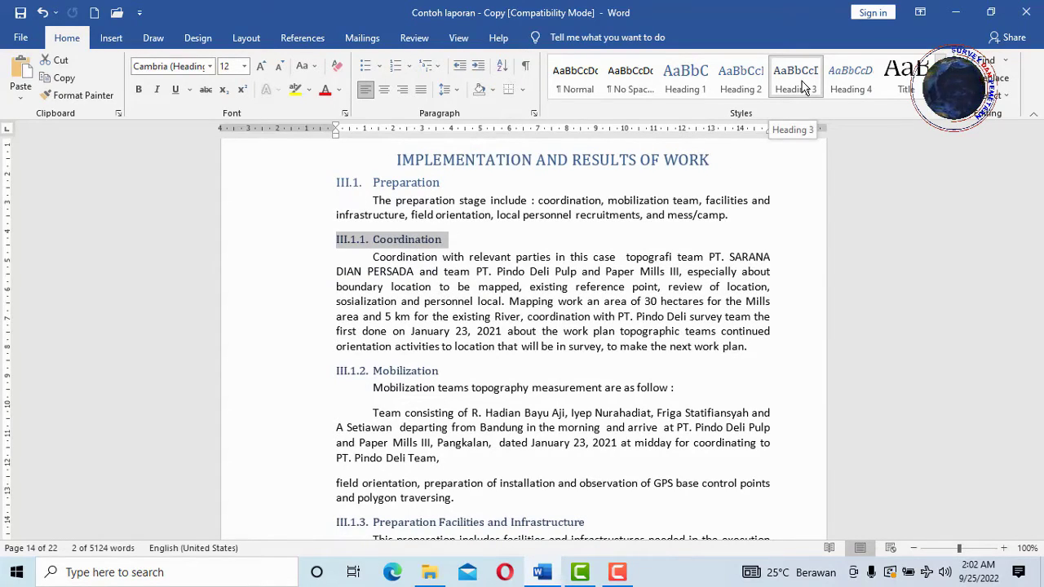
pyautogui.scroll(-3, 342, 270)
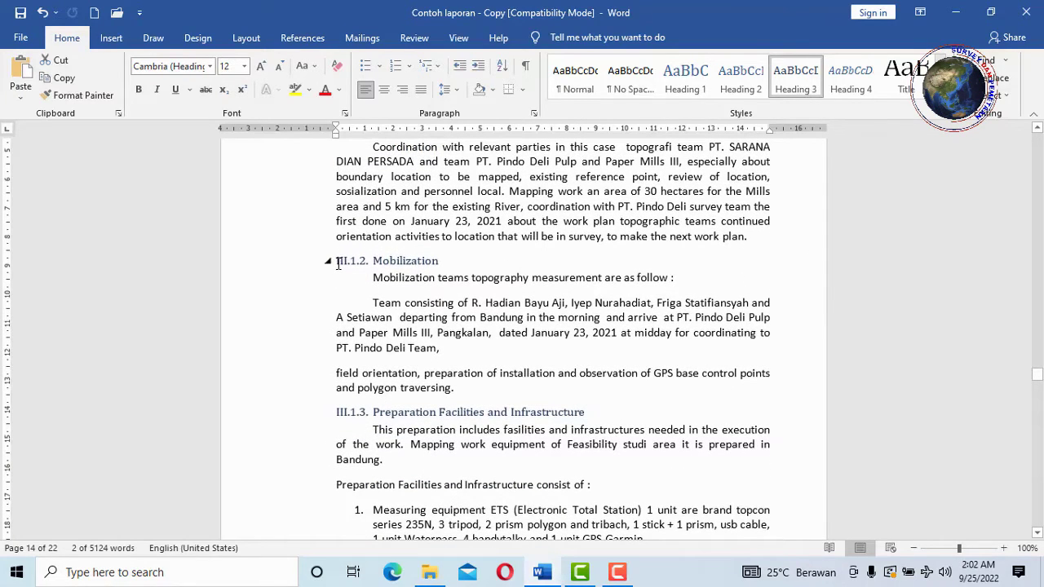
pyautogui.moveTo(377, 258); pyautogui.dragTo(400, 258)
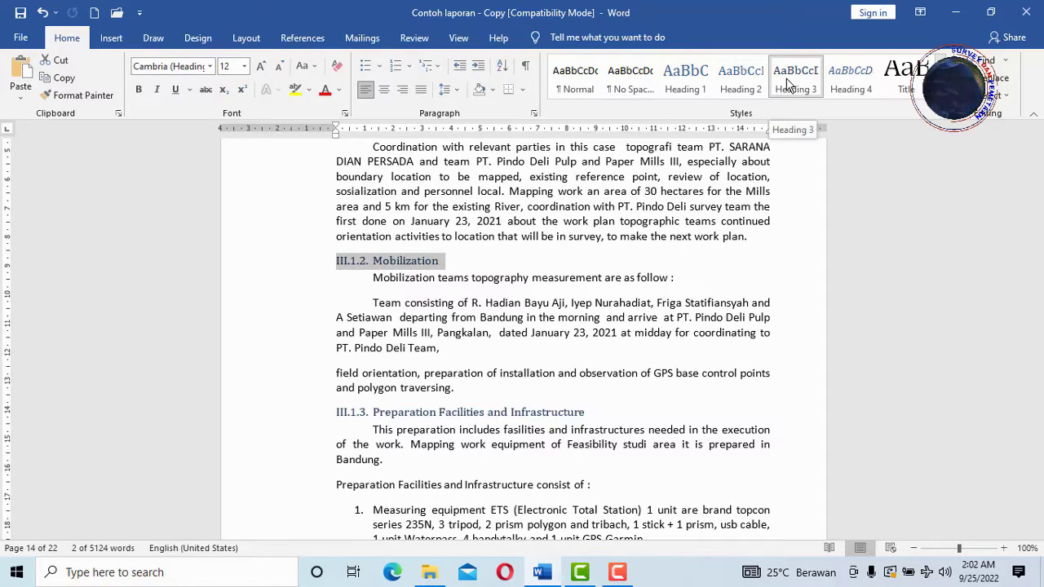
pyautogui.scroll(-3, 446, 155)
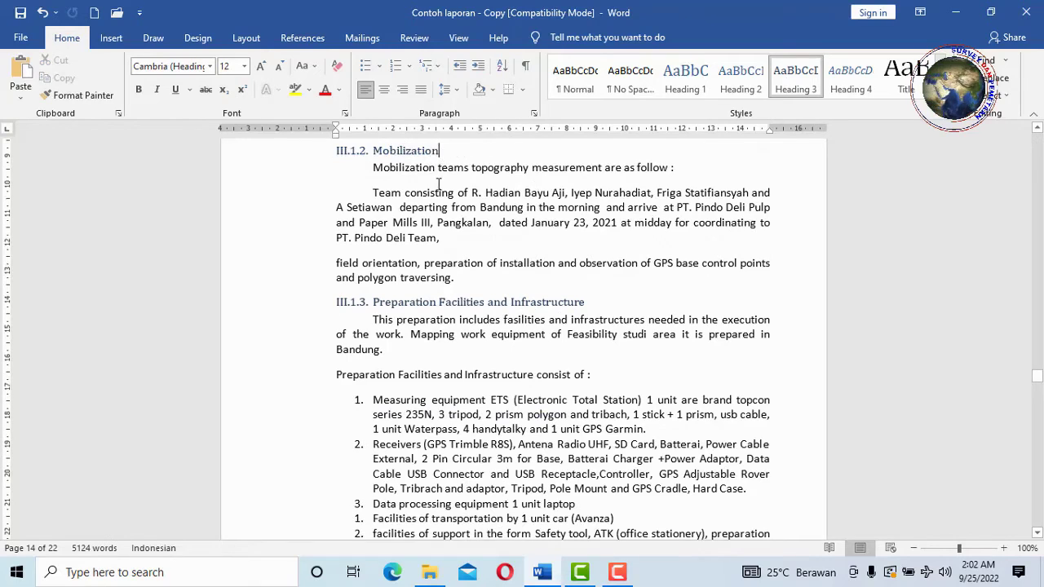
pyautogui.scroll(-1, 438, 183)
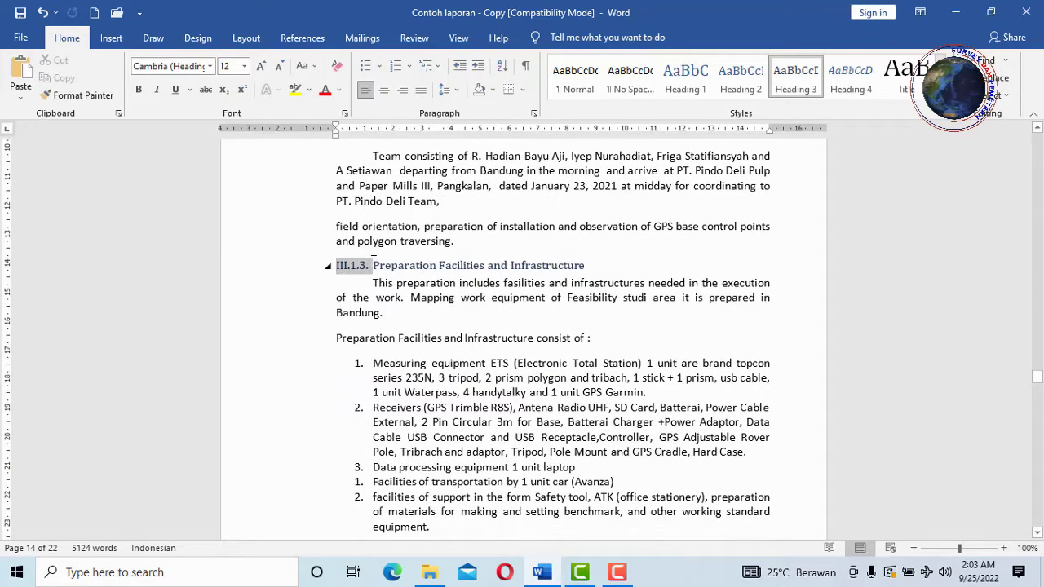
pyautogui.moveTo(373, 262); pyautogui.dragTo(539, 273)
pyautogui.moveTo(613, 244); pyautogui.dragTo(613, 244)
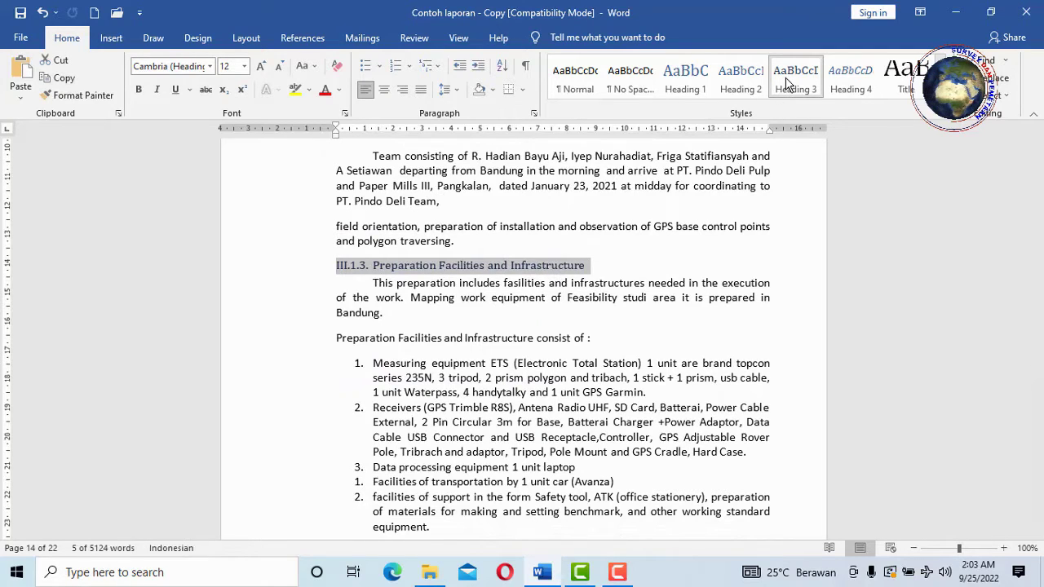
# Apply Heading 3 to the 'III.1.4 Personnel Local Rekruitment' heading
pyautogui.scroll(-1, 456, 327)
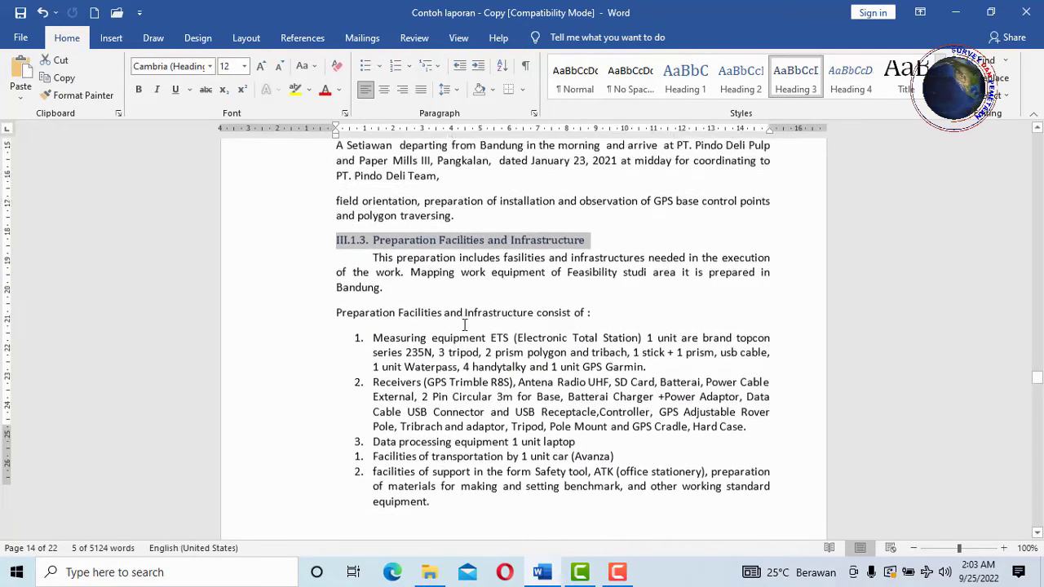
pyautogui.scroll(-5, 440, 325)
pyautogui.scroll(-4, 435, 324)
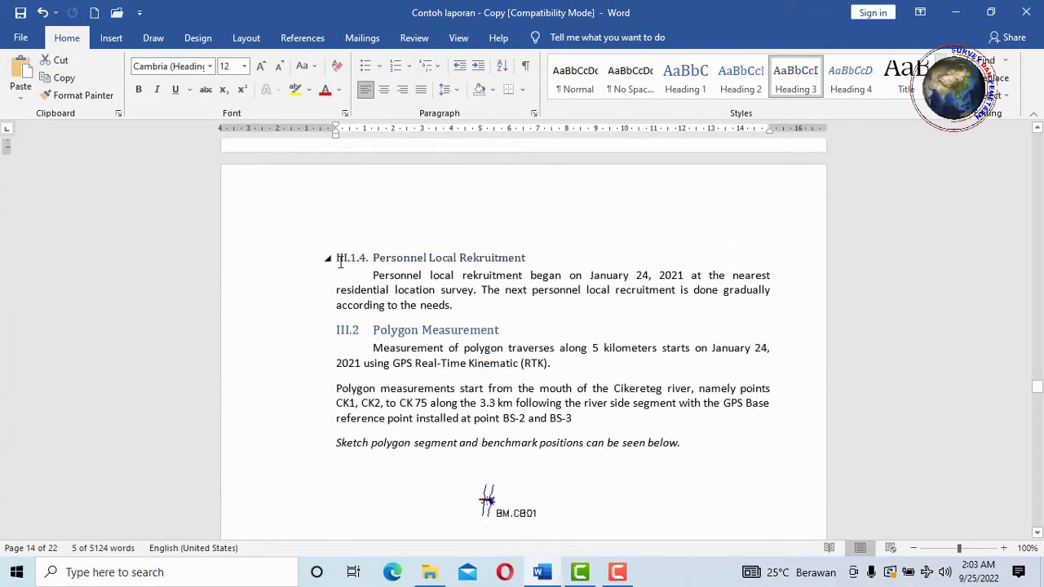
pyautogui.moveTo(339, 258)
pyautogui.mouseDown()
pyautogui.moveTo(459, 242)
pyautogui.moveTo(501, 252)
pyautogui.mouseUp()
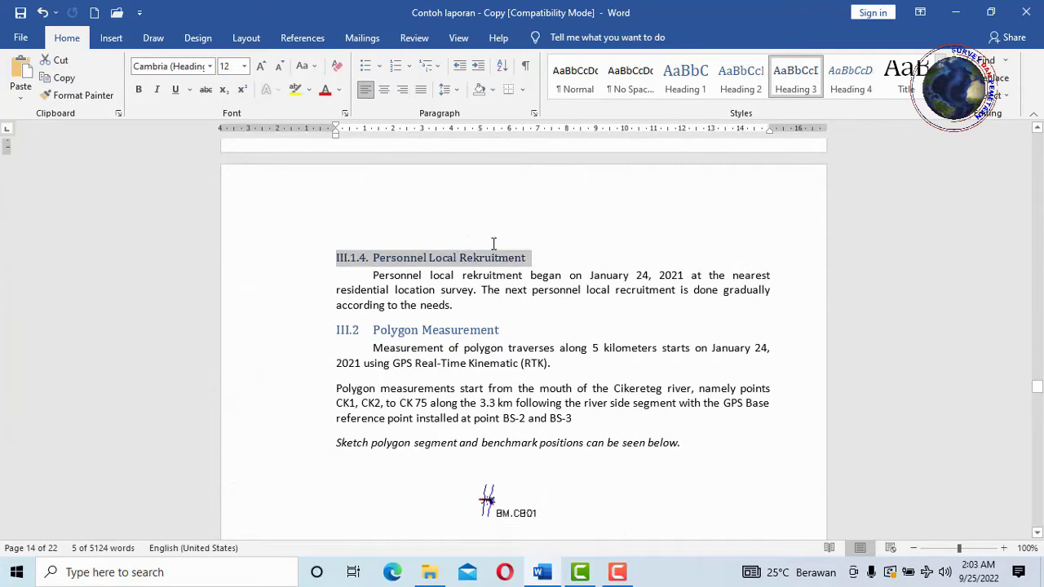
pyautogui.click(804, 86)
pyautogui.scroll(-3, 408, 280)
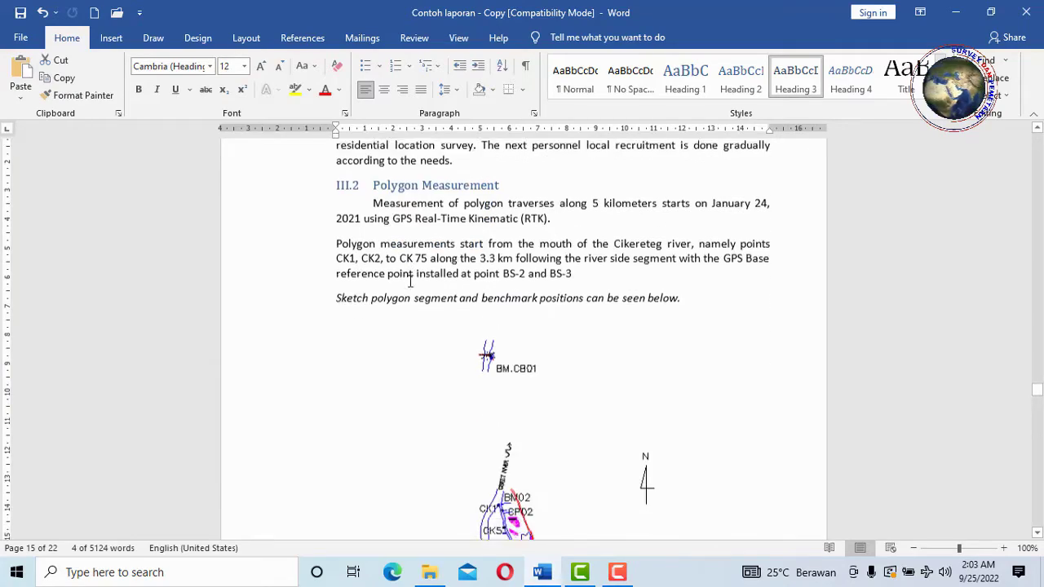
pyautogui.scroll(-3, 414, 281)
pyautogui.scroll(-4, 421, 279)
pyautogui.scroll(-6, 421, 279)
pyautogui.scroll(-2, 422, 279)
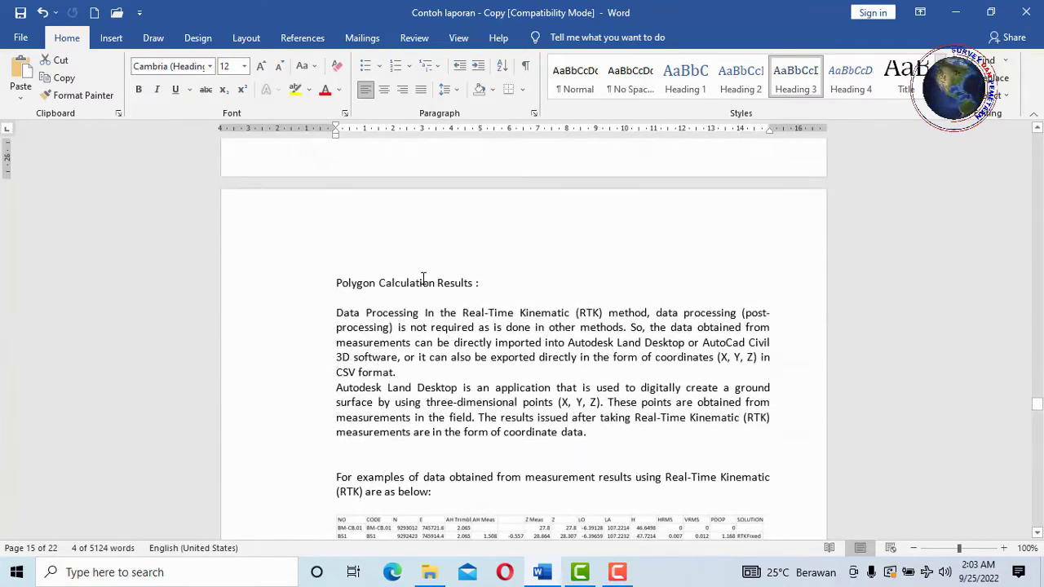
pyautogui.scroll(-4, 423, 280)
pyautogui.scroll(-1, 424, 280)
pyautogui.scroll(-5, 423, 280)
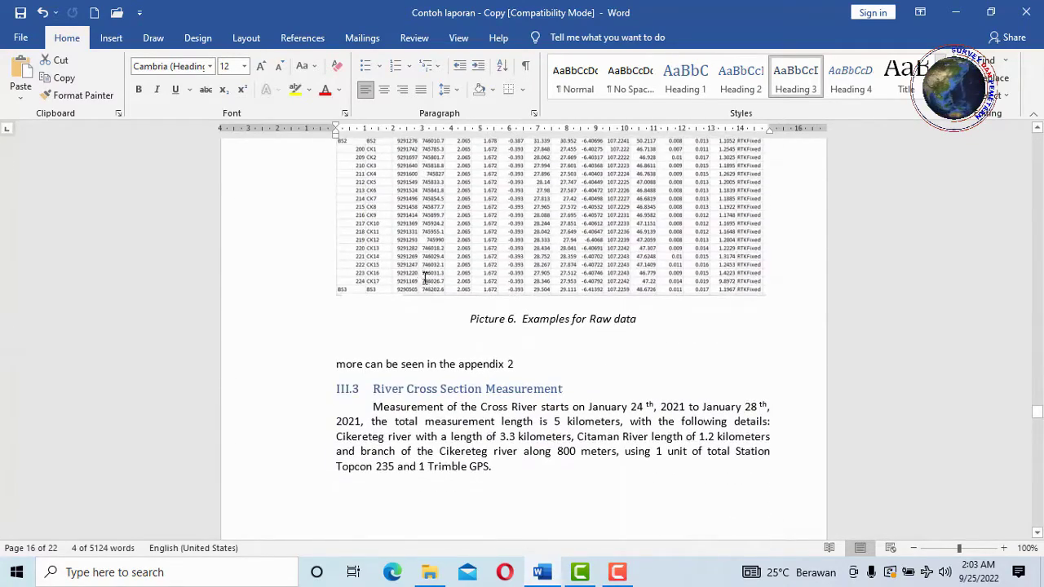
pyautogui.scroll(-4, 424, 280)
pyautogui.scroll(-7, 425, 280)
pyautogui.scroll(-2, 424, 280)
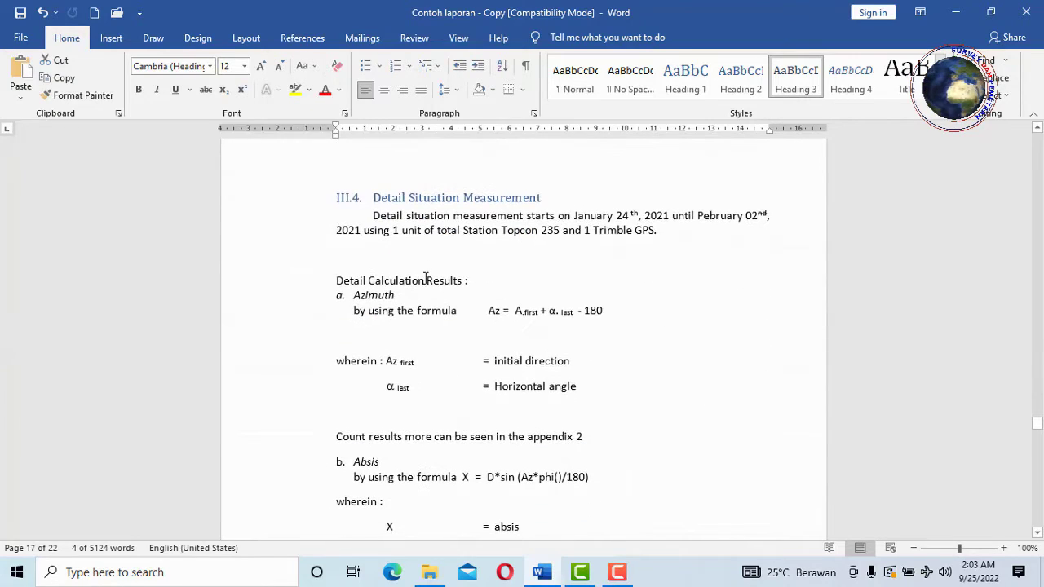
pyautogui.scroll(-3, 425, 281)
pyautogui.scroll(-4, 425, 283)
pyautogui.scroll(-3, 425, 283)
pyautogui.scroll(-5, 426, 283)
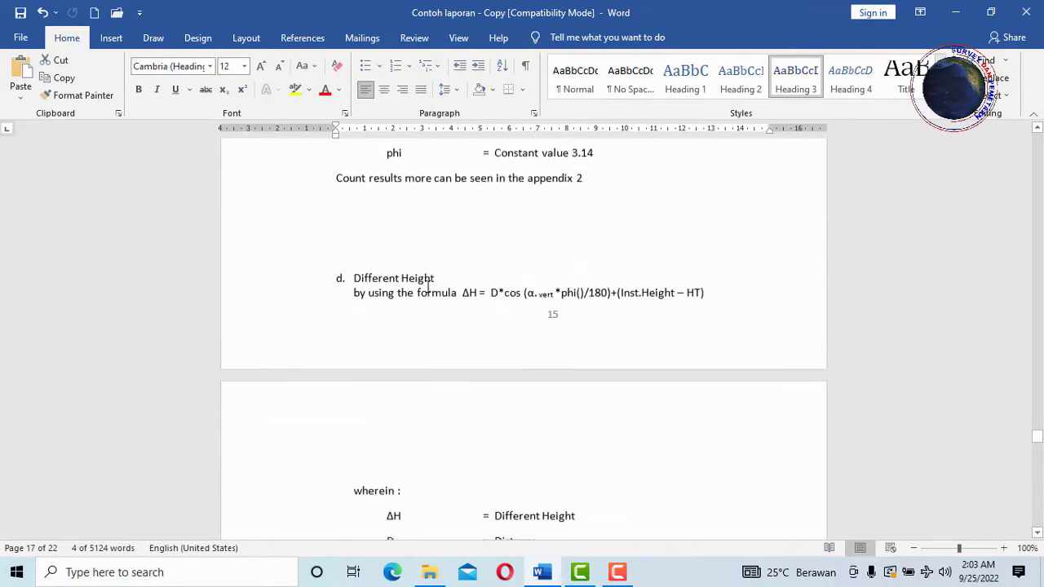
pyautogui.scroll(-3, 428, 284)
pyautogui.scroll(-4, 429, 286)
pyautogui.scroll(-4, 430, 287)
pyautogui.scroll(-6, 429, 287)
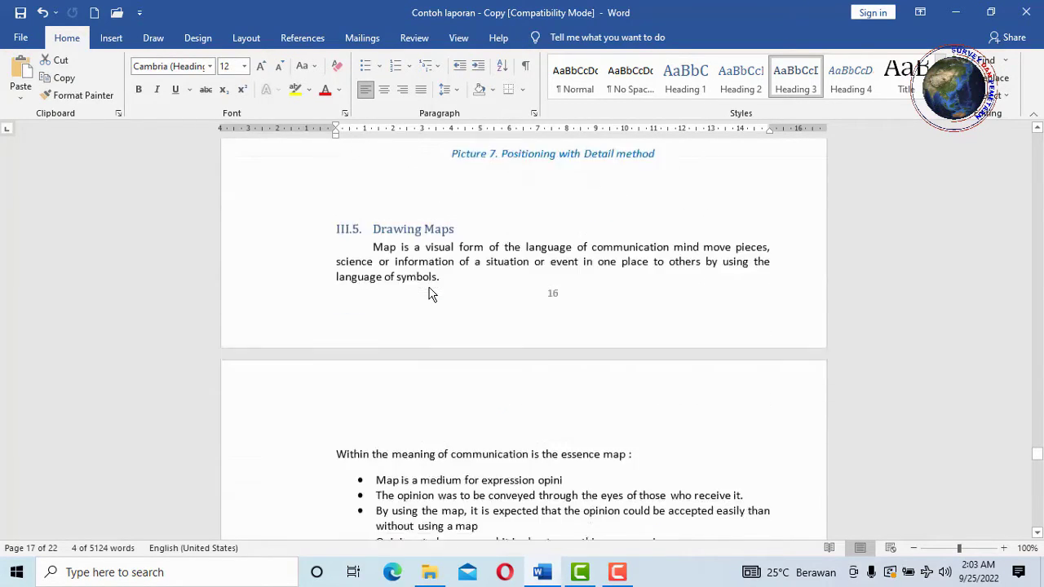
pyautogui.scroll(-1, 429, 289)
pyautogui.scroll(-5, 429, 294)
pyautogui.scroll(-8, 431, 294)
pyautogui.scroll(-7, 430, 299)
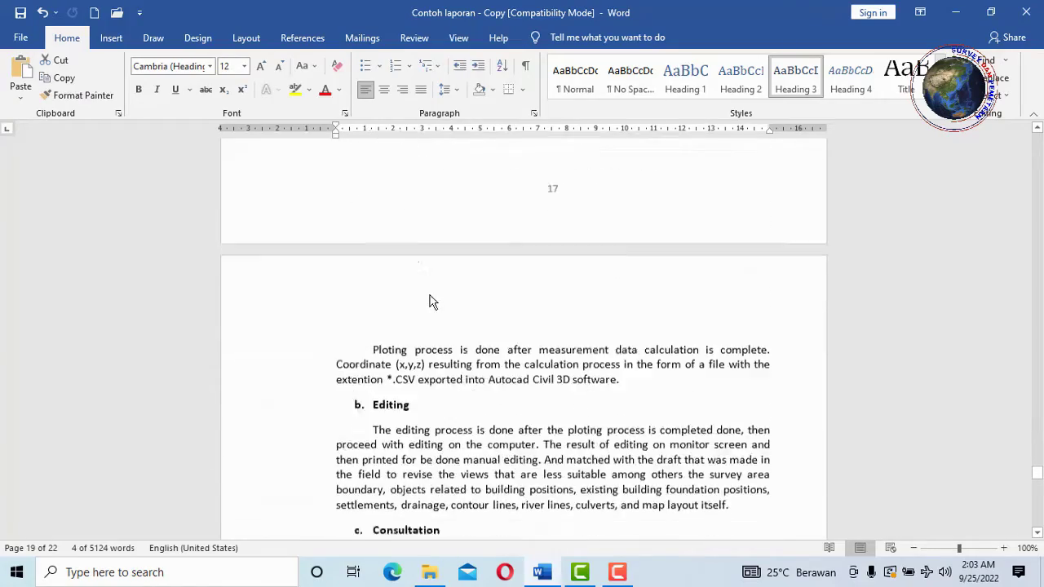
pyautogui.scroll(-6, 431, 301)
pyautogui.scroll(-5, 432, 303)
pyautogui.scroll(-10, 432, 303)
pyautogui.scroll(-7, 430, 302)
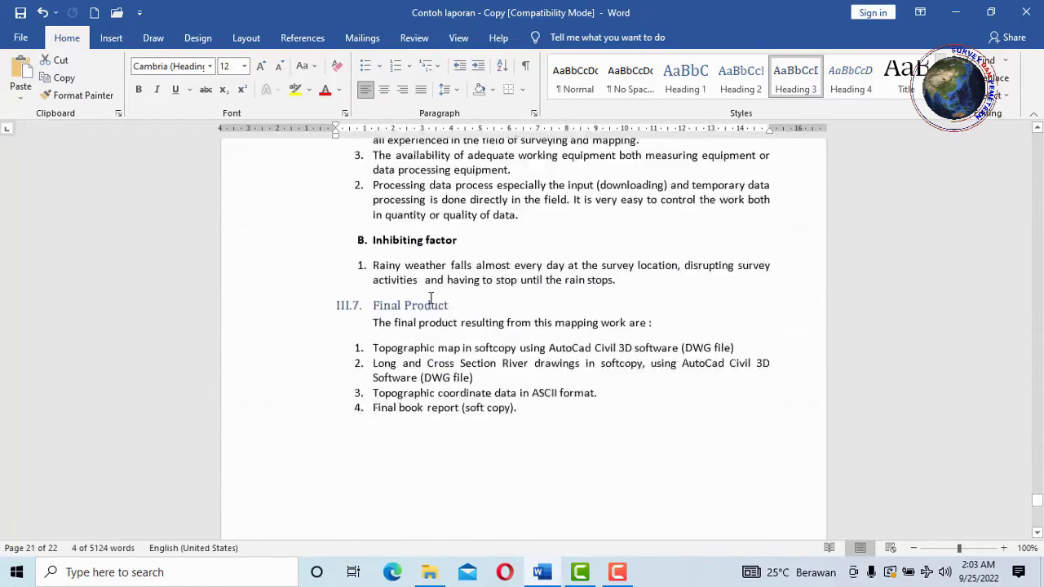
pyautogui.scroll(-7, 429, 302)
pyautogui.moveTo(1037, 490); pyautogui.dragTo(1037, 139)
pyautogui.scroll(-2, 501, 302)
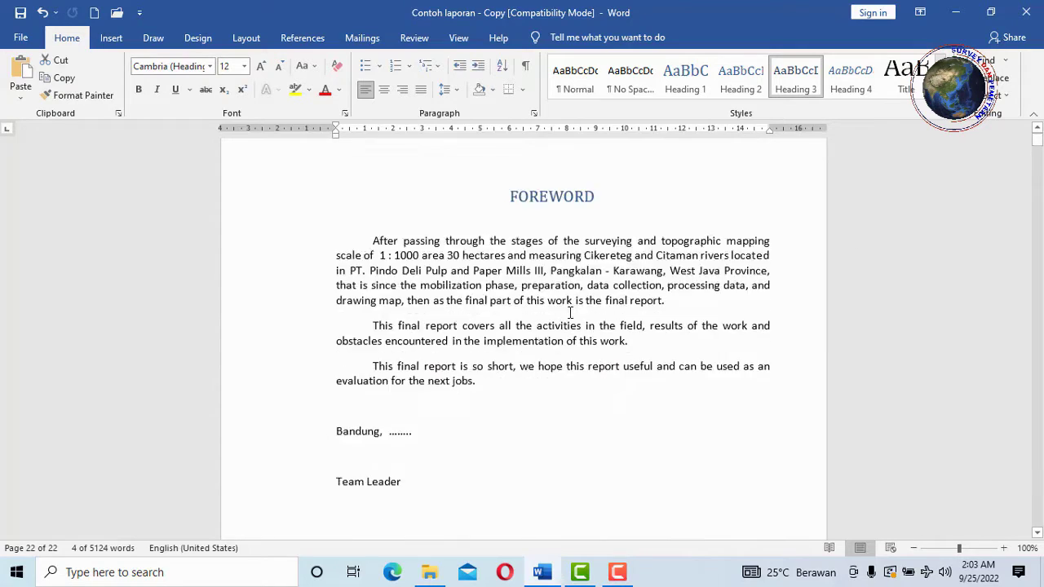
pyautogui.scroll(-5, 484, 329)
pyautogui.scroll(-5, 482, 310)
pyautogui.scroll(-5, 494, 259)
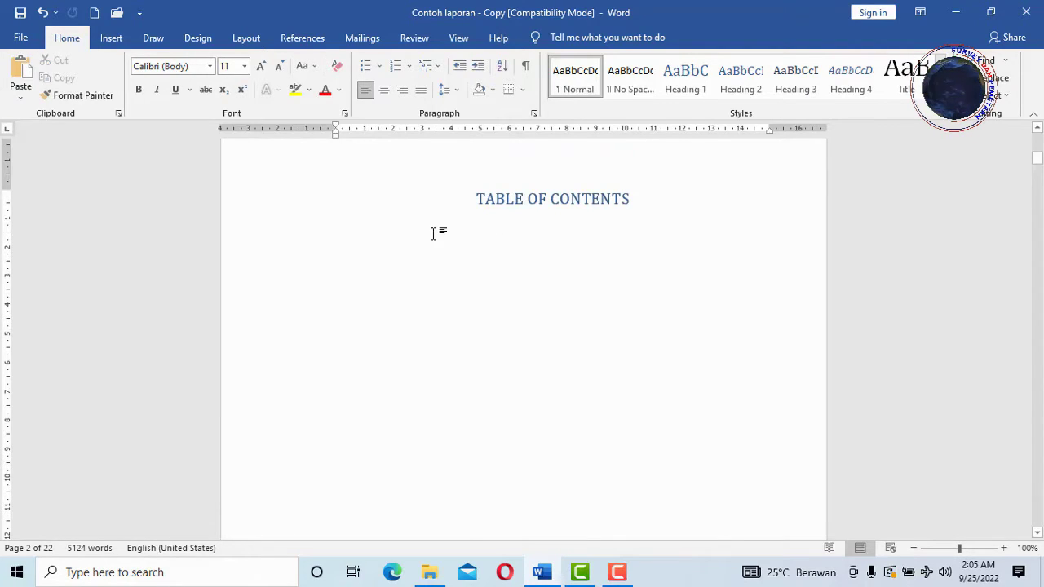
# Insert Automatic Table 1 from References > Table of Contents on the contents page
pyautogui.click(302, 39)
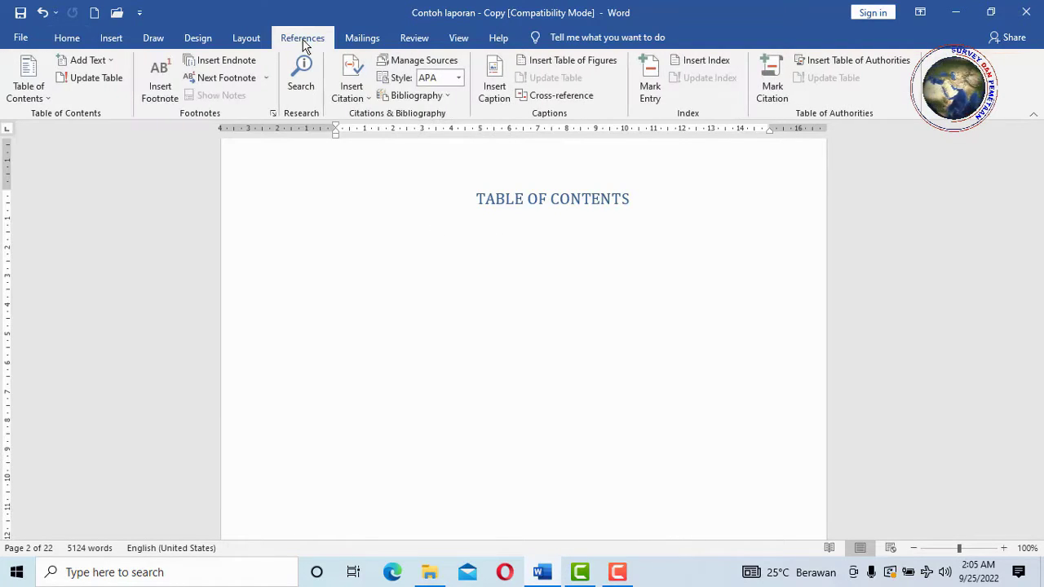
pyautogui.click(42, 103)
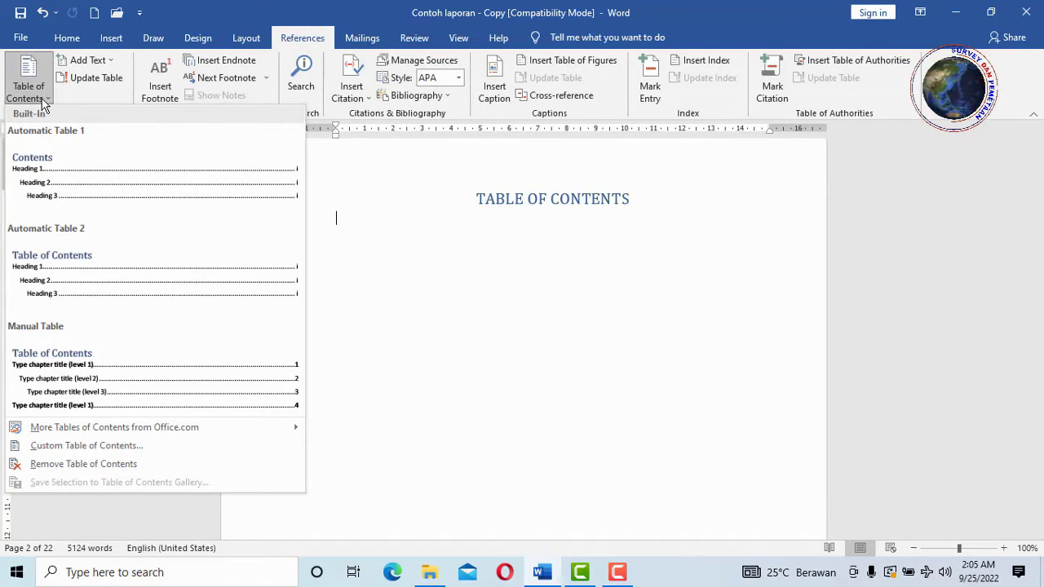
pyautogui.click(82, 175)
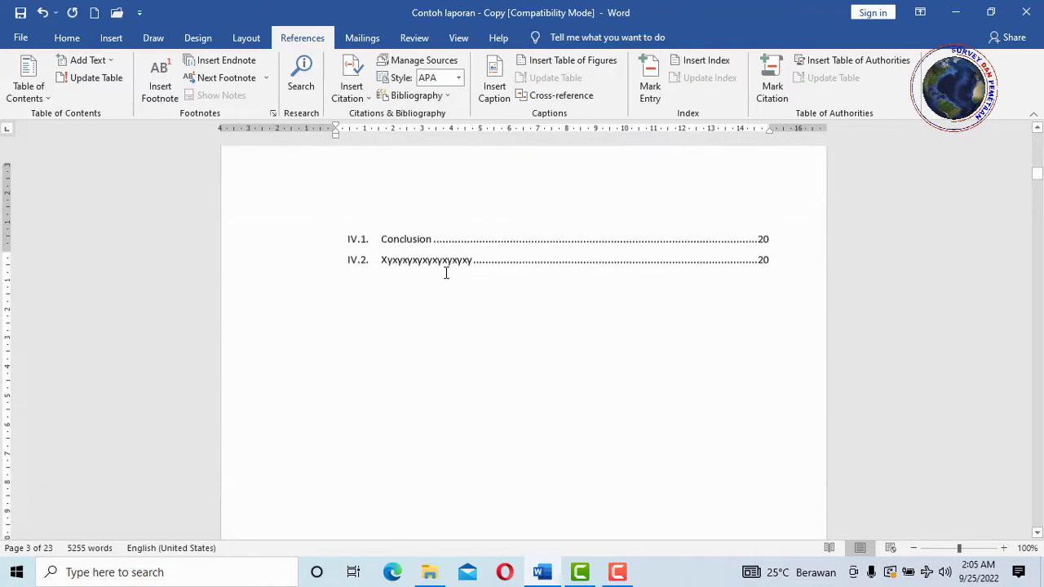
pyautogui.scroll(3, 445, 272)
pyautogui.scroll(8, 446, 272)
pyautogui.scroll(3, 440, 269)
pyautogui.scroll(5, 490, 261)
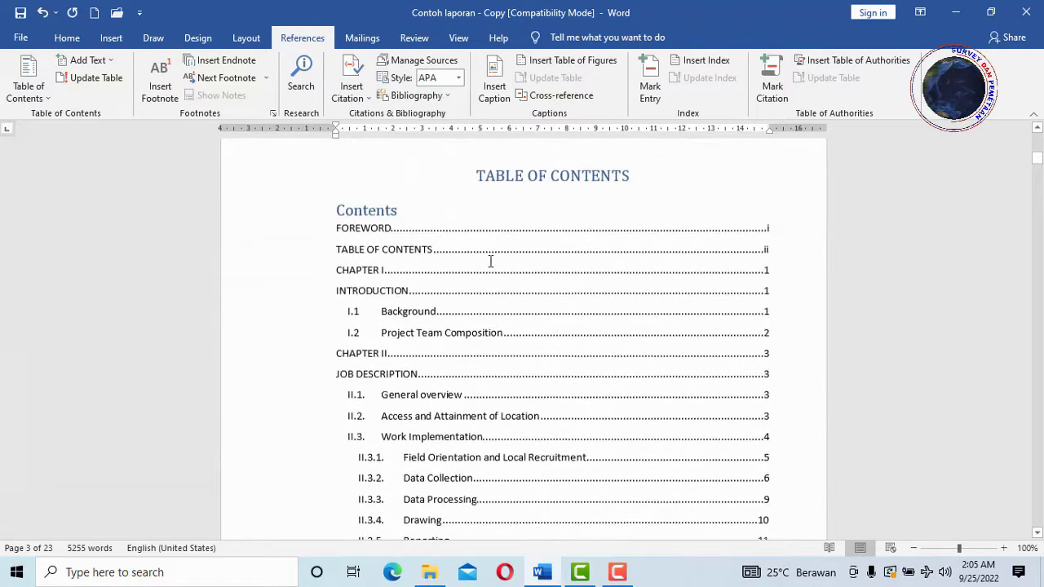
pyautogui.scroll(-2, 516, 276)
pyautogui.scroll(-1, 557, 212)
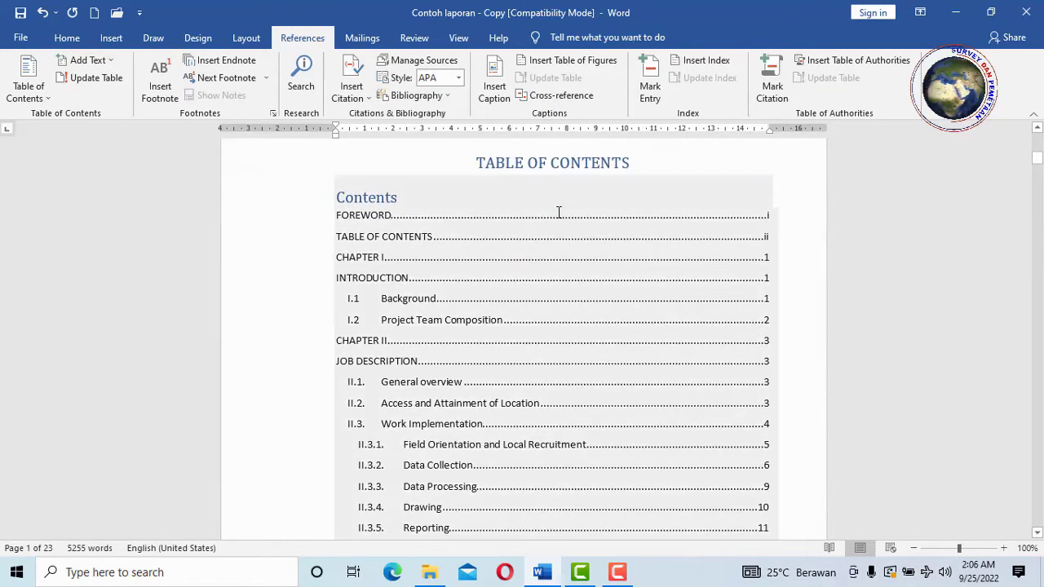
pyautogui.scroll(-1, 531, 247)
pyautogui.scroll(-5, 522, 256)
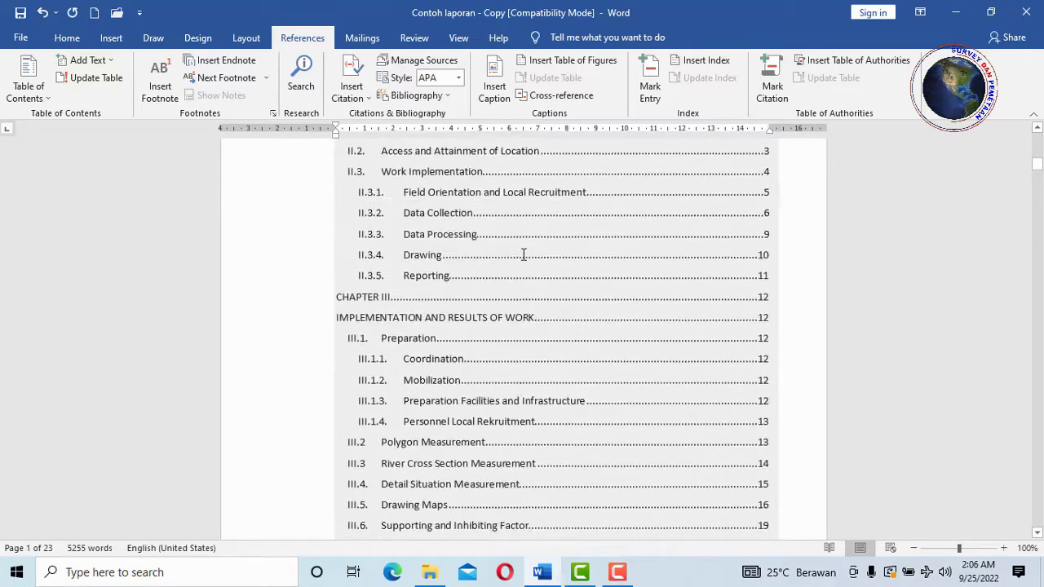
pyautogui.scroll(-4, 530, 261)
pyautogui.scroll(-2, 543, 272)
pyautogui.scroll(1, 563, 271)
pyautogui.scroll(3, 573, 269)
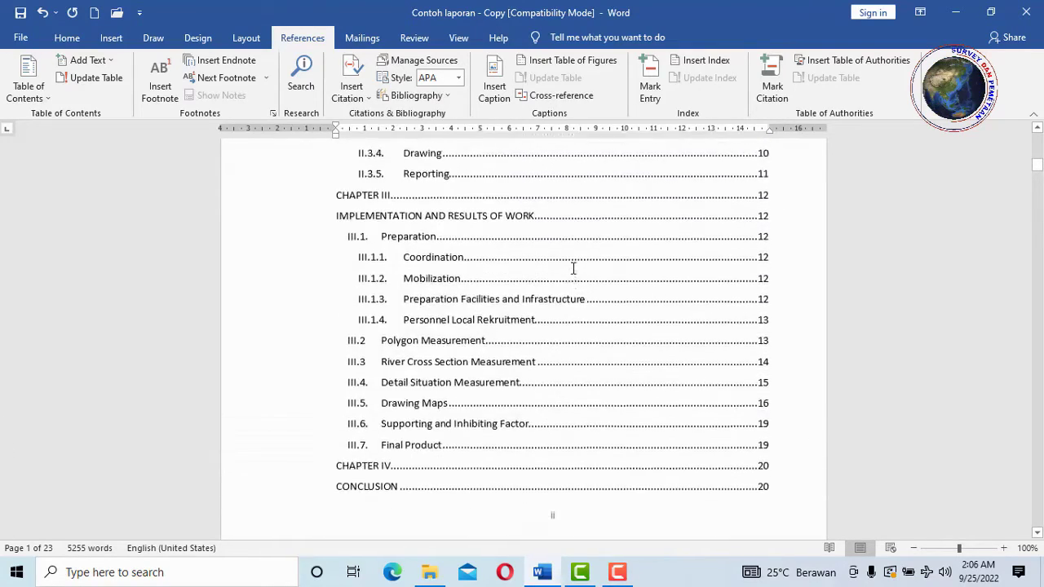
pyautogui.scroll(3, 574, 268)
pyautogui.scroll(5, 575, 265)
pyautogui.scroll(3, 574, 264)
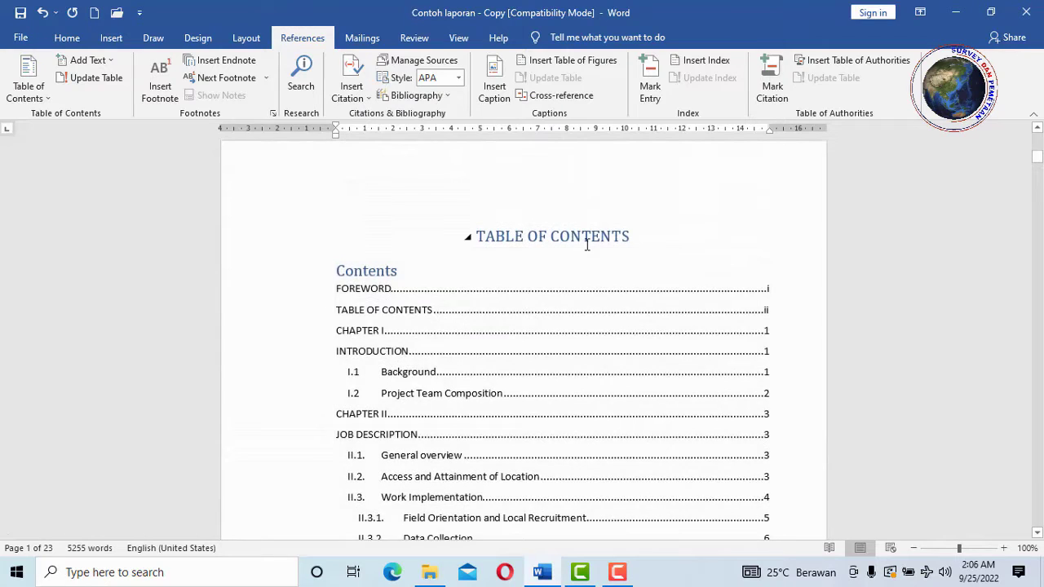
pyautogui.scroll(-15, 543, 289)
pyautogui.scroll(-6, 522, 319)
pyautogui.scroll(1, 531, 315)
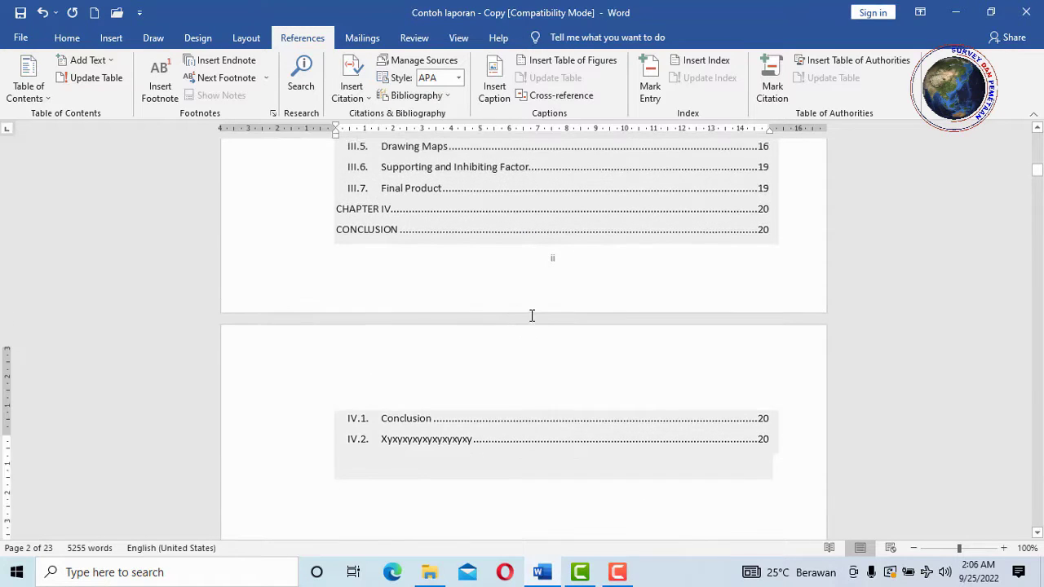
pyautogui.scroll(10, 538, 293)
pyautogui.scroll(6, 522, 281)
pyautogui.scroll(4, 469, 271)
pyautogui.scroll(1, 424, 286)
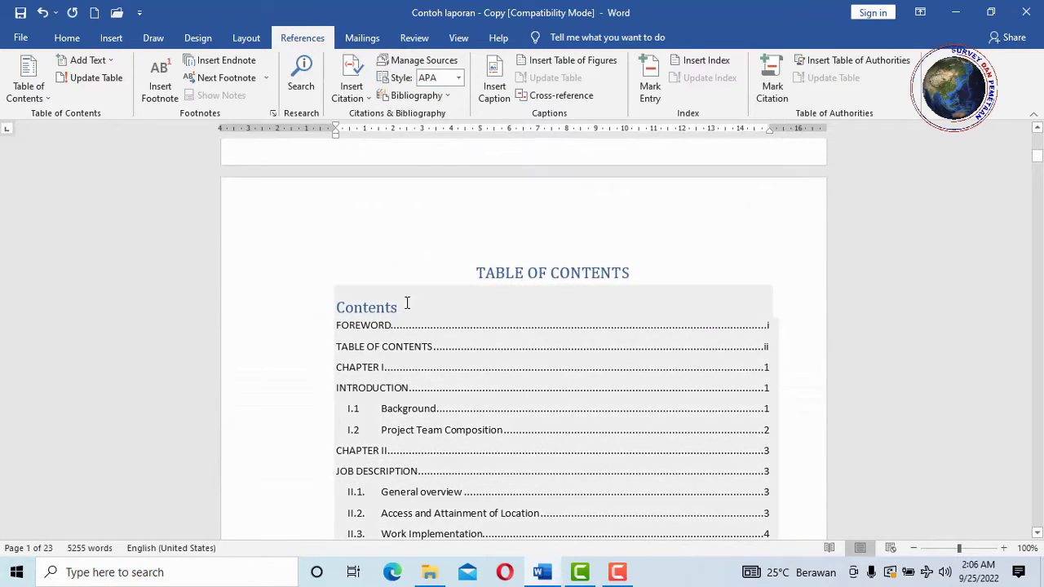
# Delete the extra 'Contents' title line and scroll through the table of contents to check it
pyautogui.click(417, 310)
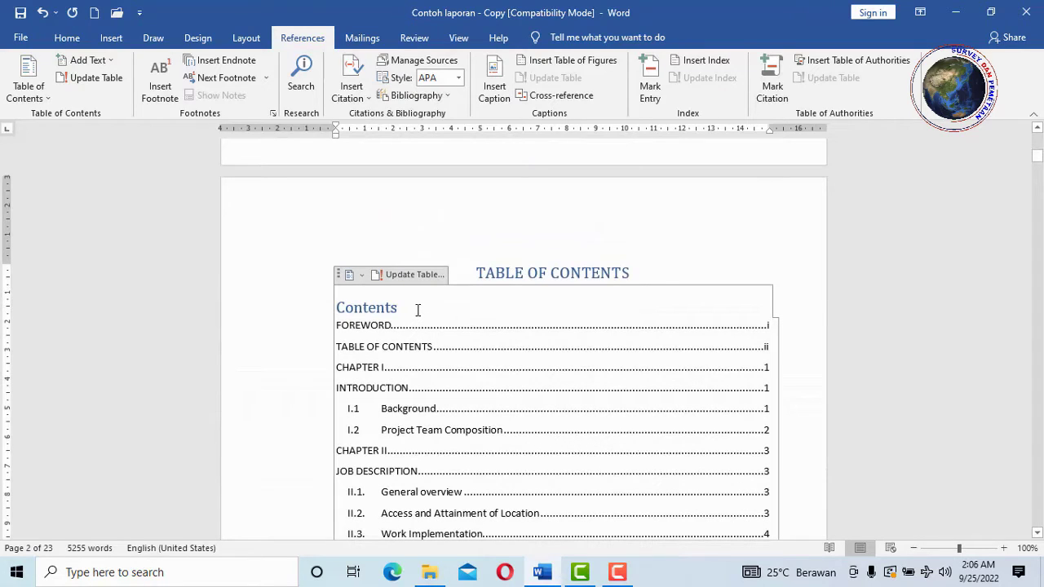
pyautogui.press('BackSpace')
pyautogui.press('BackSpace')
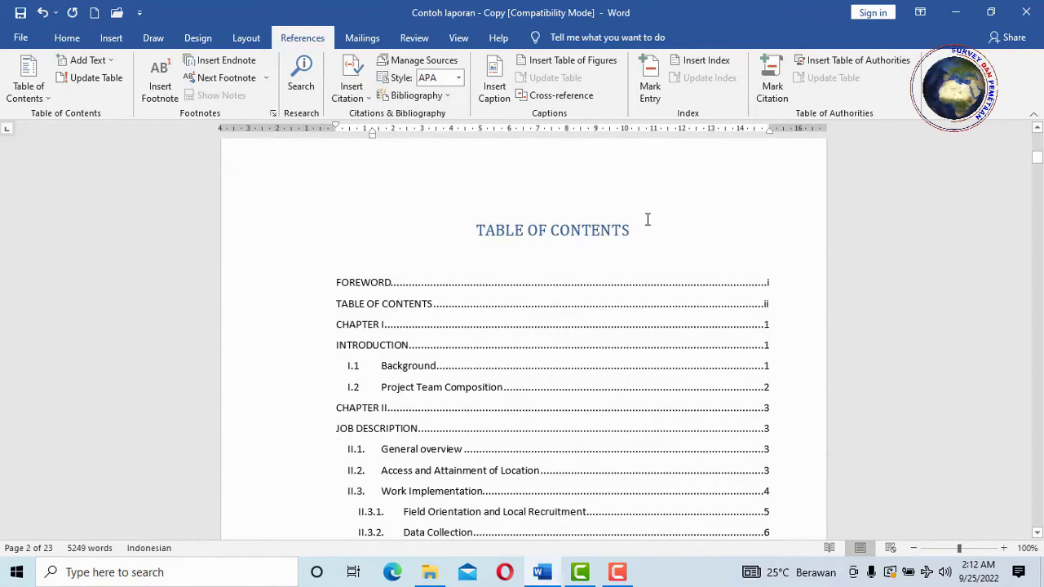
pyautogui.scroll(-2, 638, 240)
pyautogui.scroll(-2, 617, 259)
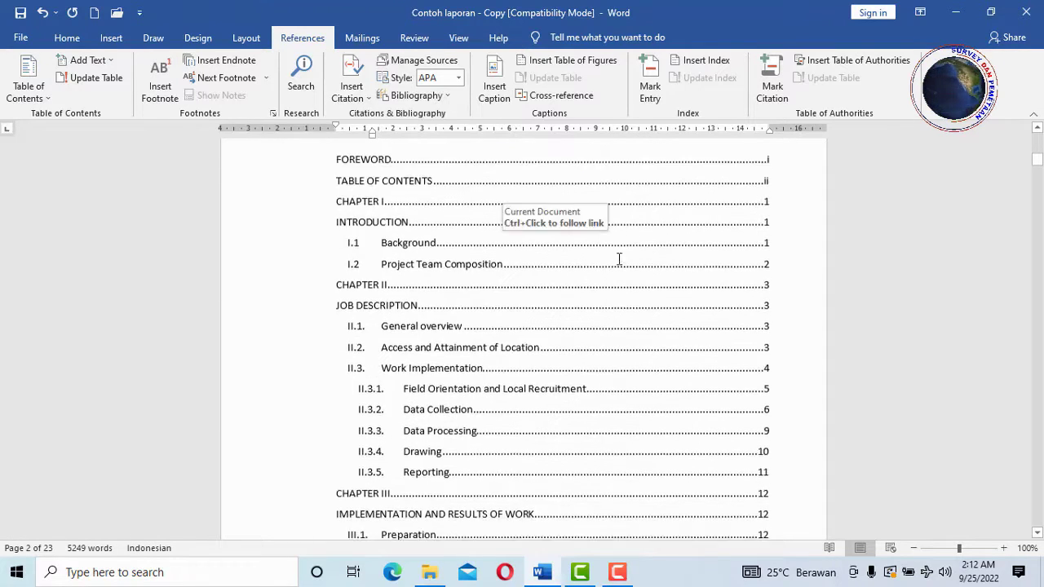
pyautogui.scroll(-3, 615, 261)
pyautogui.scroll(3, 618, 261)
pyautogui.scroll(3, 618, 261)
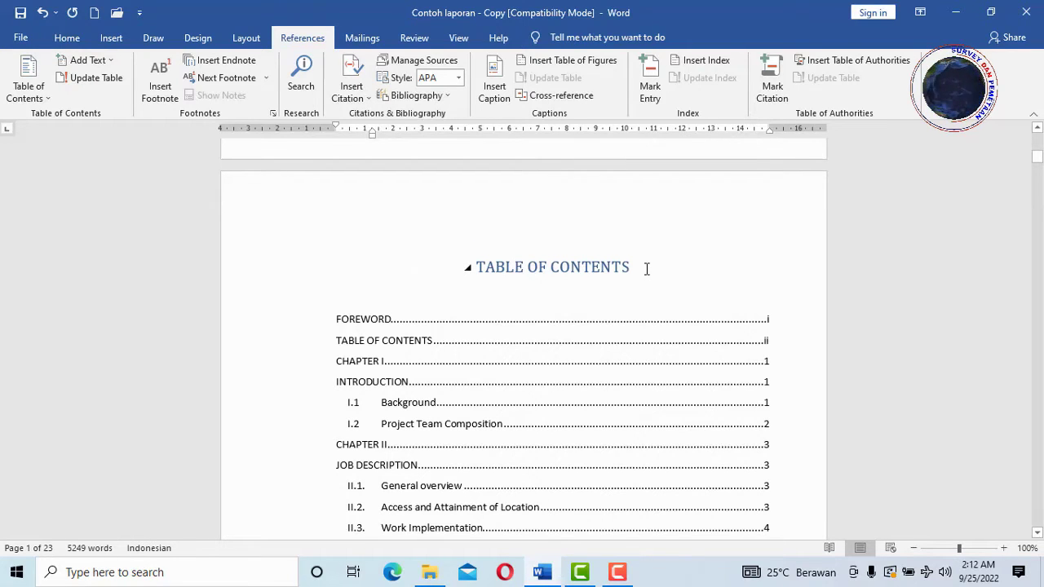
pyautogui.scroll(-2, 639, 272)
pyautogui.scroll(-1, 638, 272)
pyautogui.scroll(-2, 587, 226)
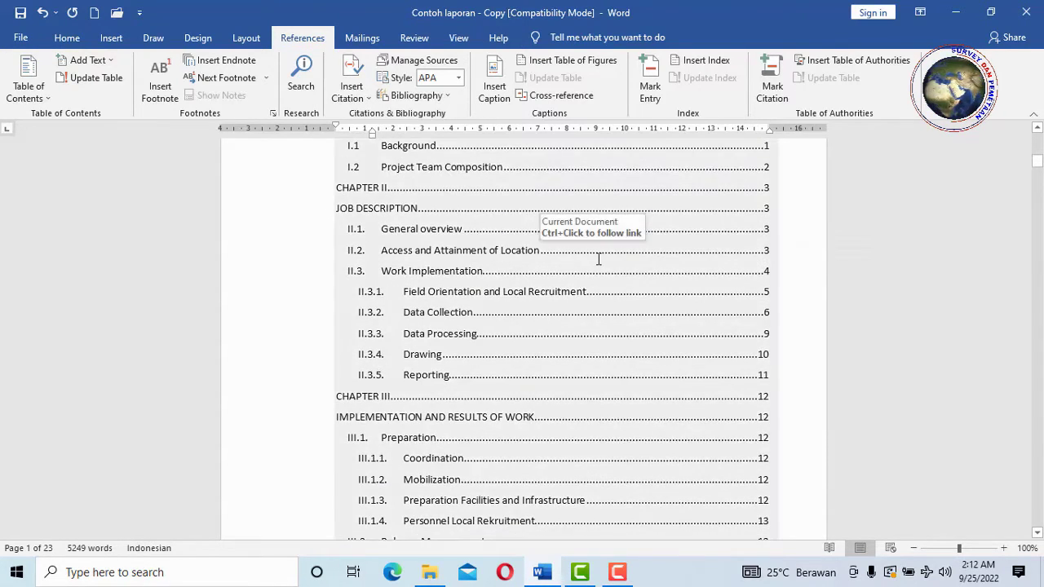
pyautogui.scroll(-2, 607, 253)
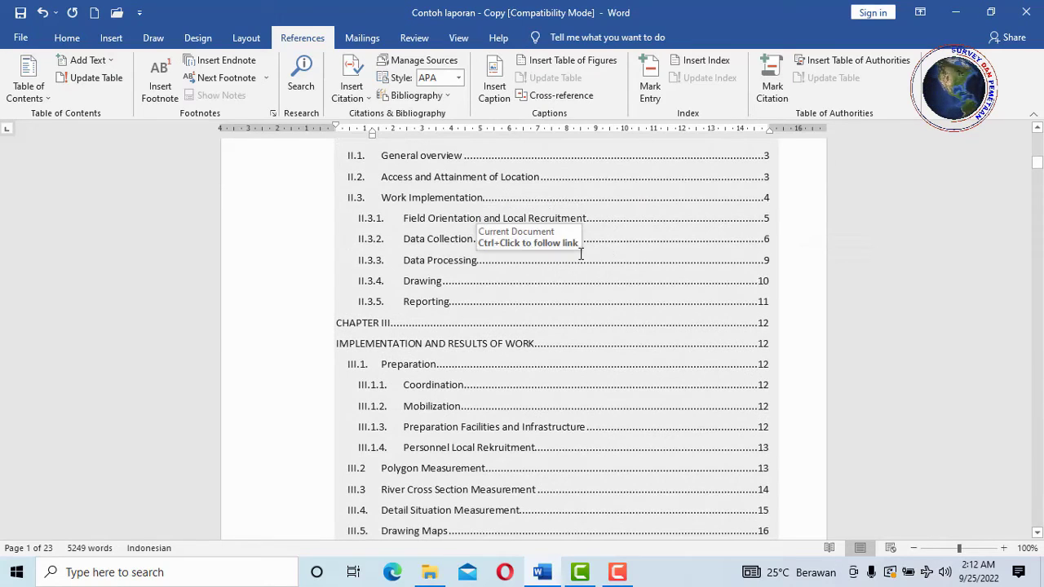
pyautogui.scroll(-2, 595, 235)
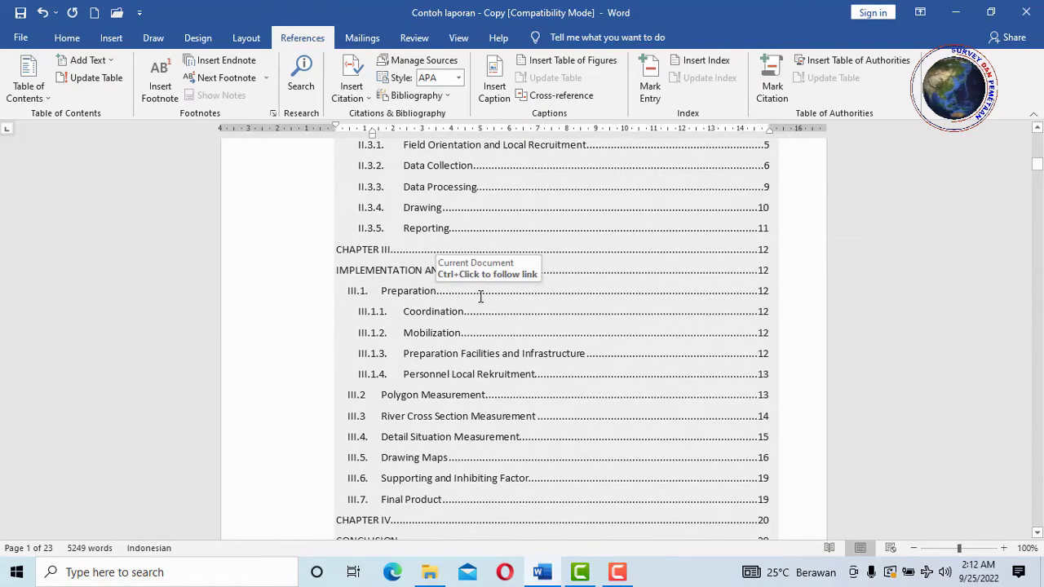
pyautogui.scroll(-2, 482, 300)
pyautogui.scroll(-1, 480, 339)
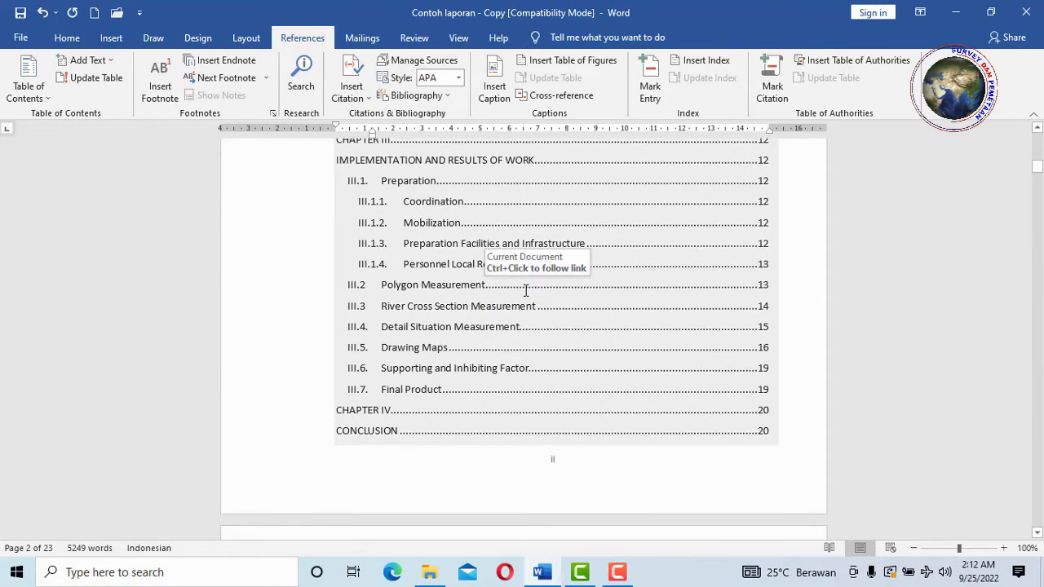
# Add a new line 'IV.2 Xrxrxrxrxrxrxrxrxr' after item e at the document's end
pyautogui.moveTo(1039, 174); pyautogui.dragTo(1039, 520)
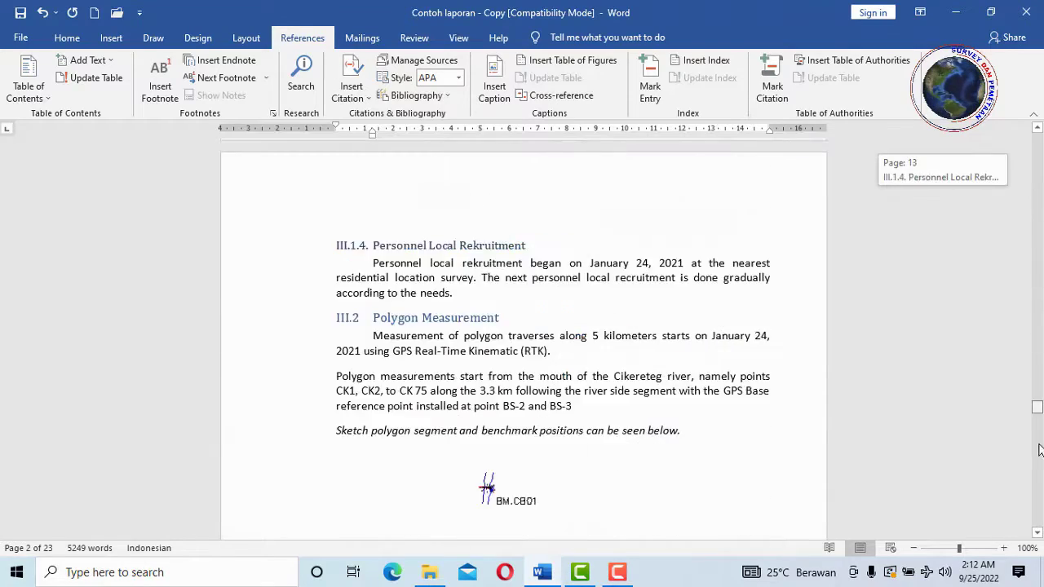
pyautogui.hotkey('ctrl', 'End')
pyautogui.scroll(4, 432, 326)
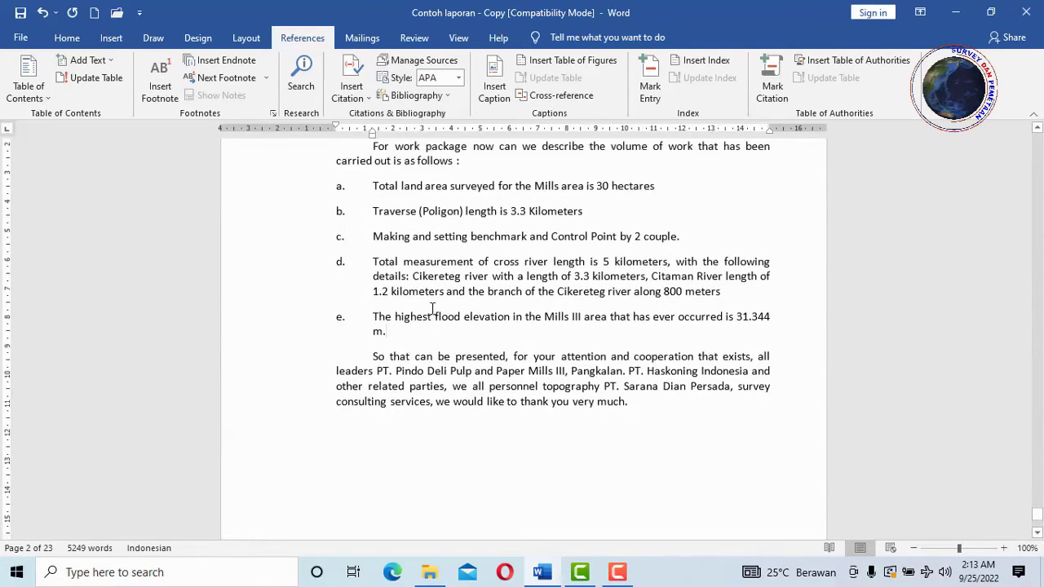
pyautogui.click(497, 361)
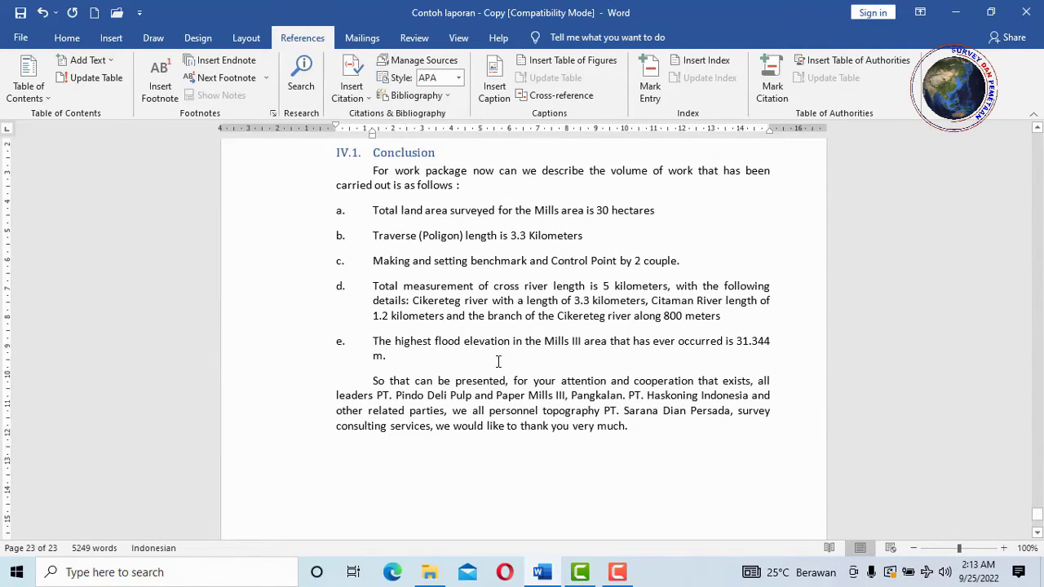
pyautogui.press('Return')
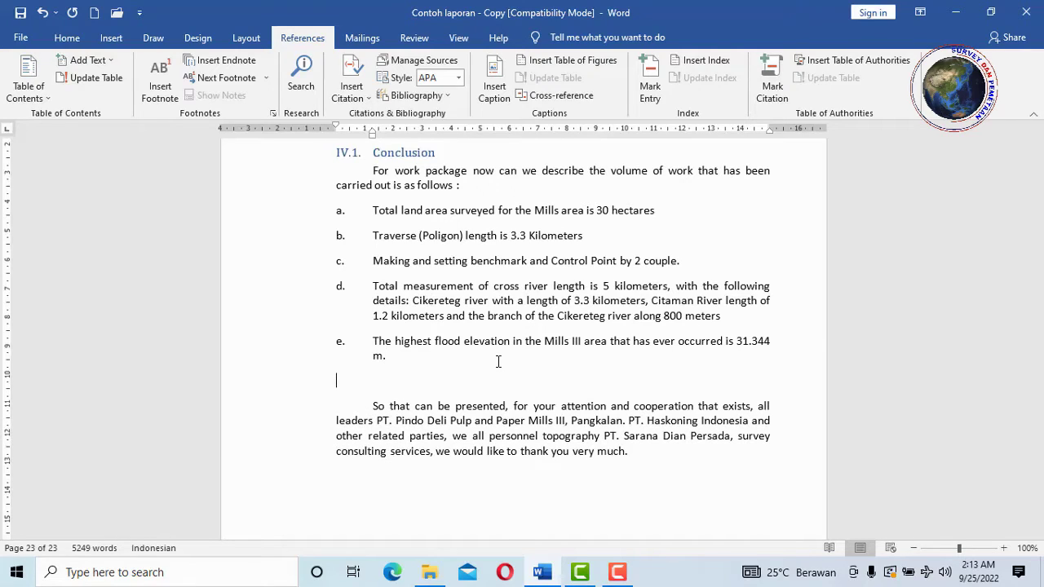
pyautogui.write('IV.2 X')
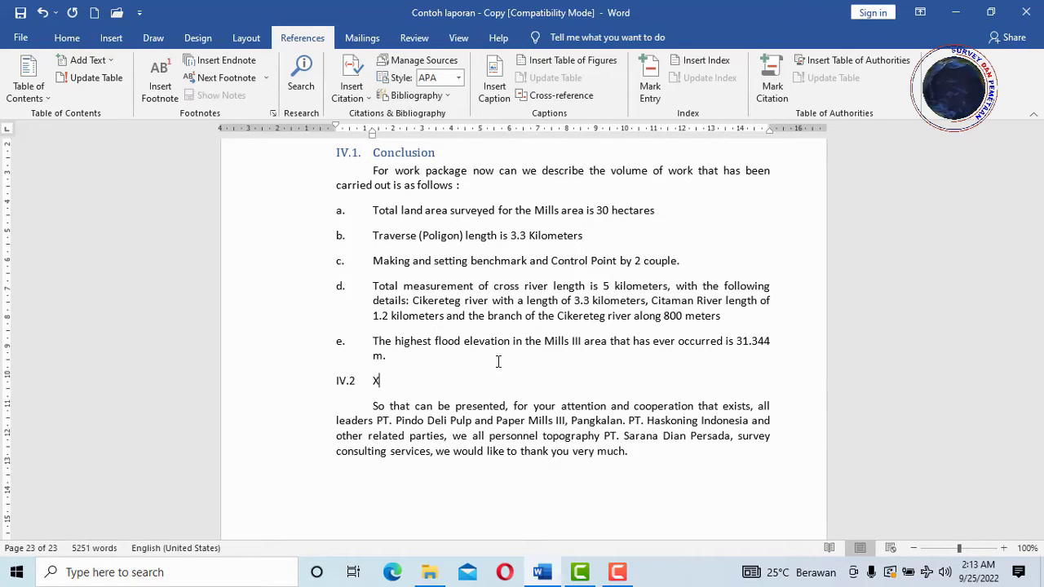
pyautogui.write('rxrxrxrxrxrxrxrxr')
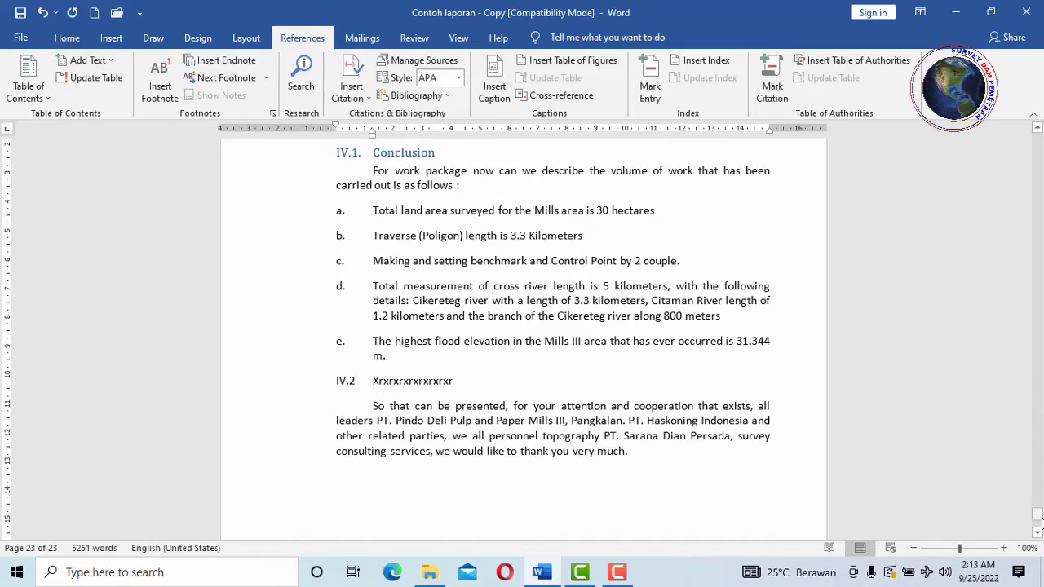
# Scroll back up to the table of contents
pyautogui.moveTo(1039, 517); pyautogui.dragTo(1038, 270)
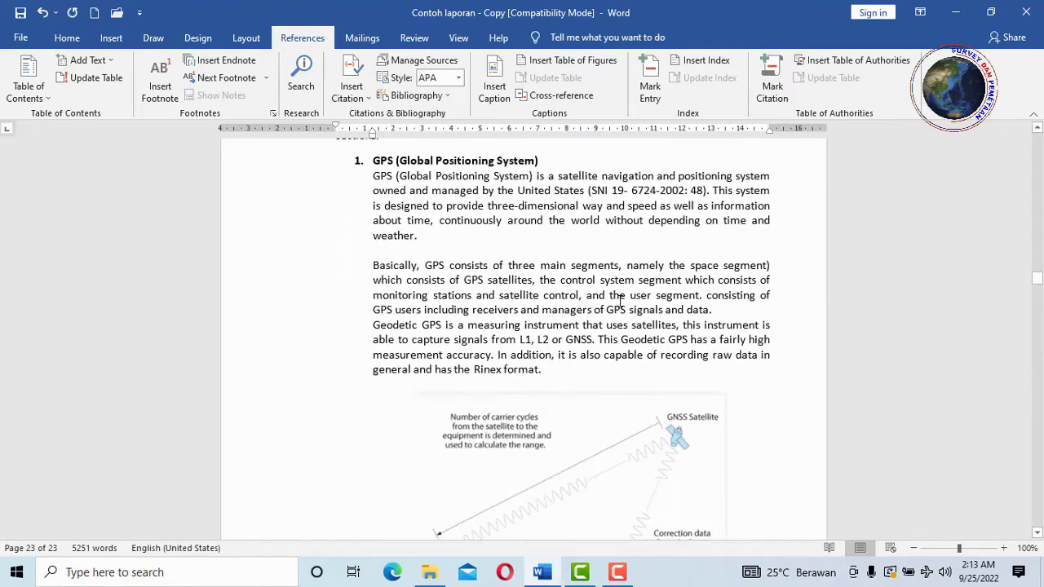
pyautogui.scroll(6, 604, 276)
pyautogui.moveTo(1037, 271); pyautogui.dragTo(1039, 155)
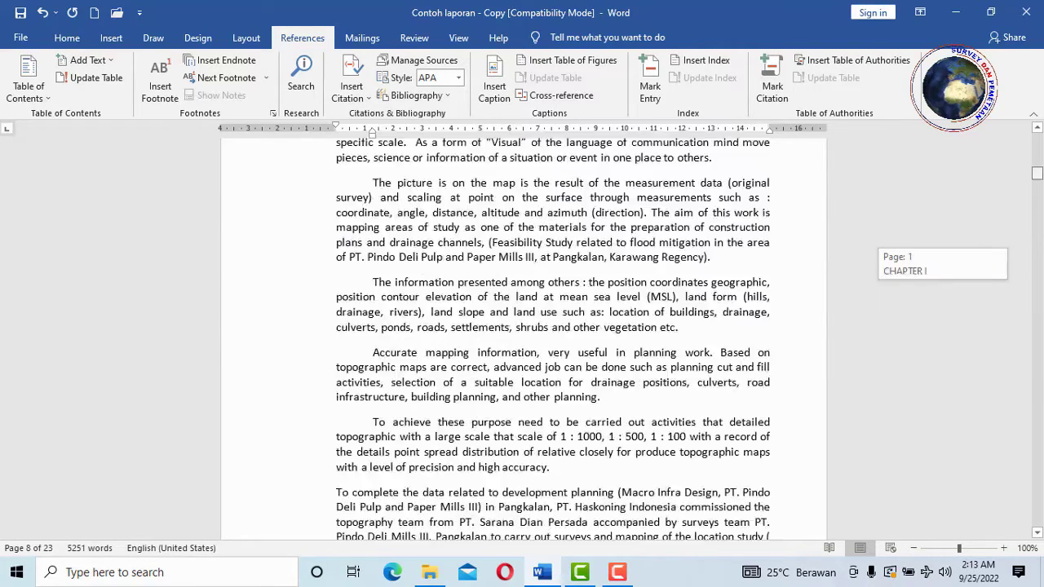
pyautogui.scroll(-1, 494, 294)
pyautogui.scroll(-3, 448, 296)
# Scroll to the table of contents, placing the caret inside it and then back out
pyautogui.scroll(-5, 441, 296)
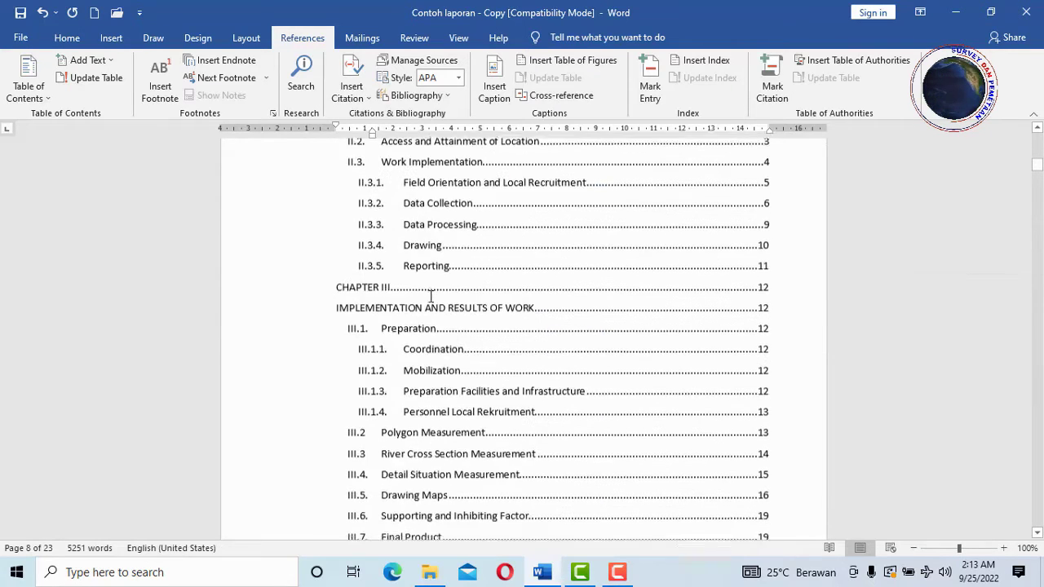
pyautogui.scroll(-4, 429, 292)
pyautogui.scroll(-3, 424, 294)
pyautogui.scroll(-3, 391, 326)
pyautogui.click(407, 346)
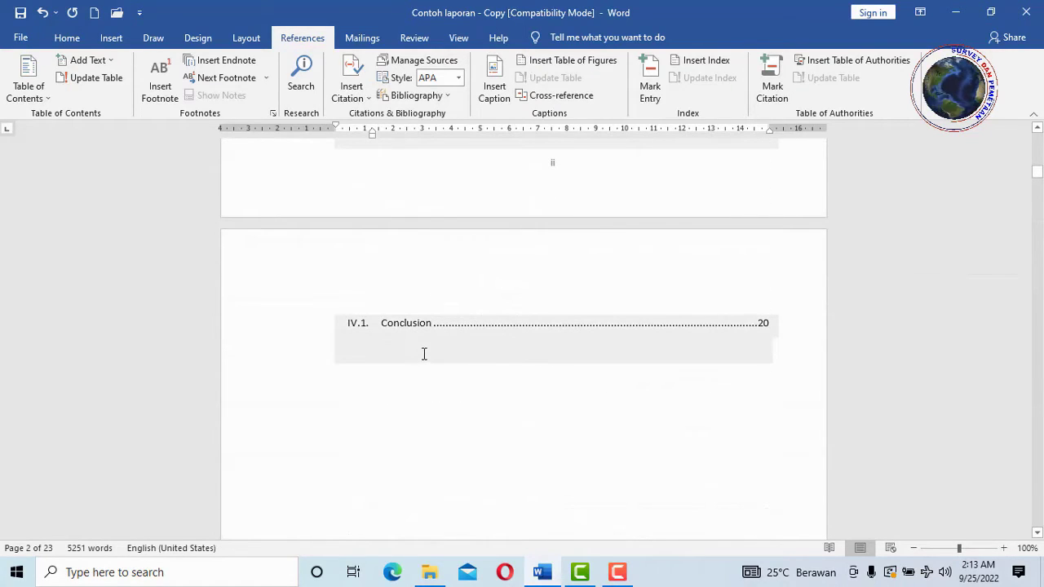
pyautogui.scroll(-1, 432, 345)
pyautogui.click(520, 332)
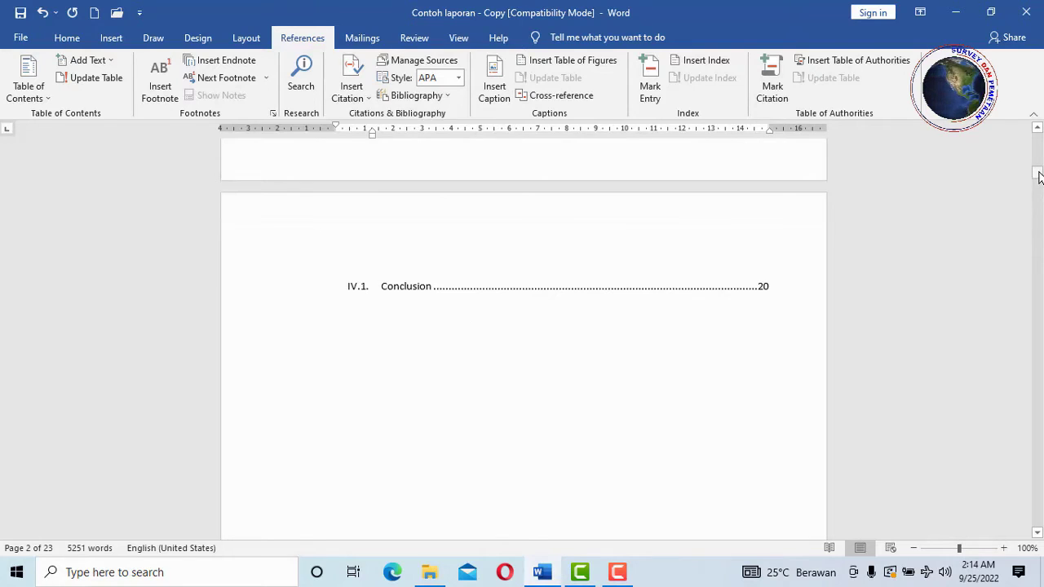
# Style the 'IV.2 Xrxrxrxrxrxrxrxrxr' line as Heading 2, then return to the table of contents
pyautogui.moveTo(1039, 175); pyautogui.dragTo(1037, 519)
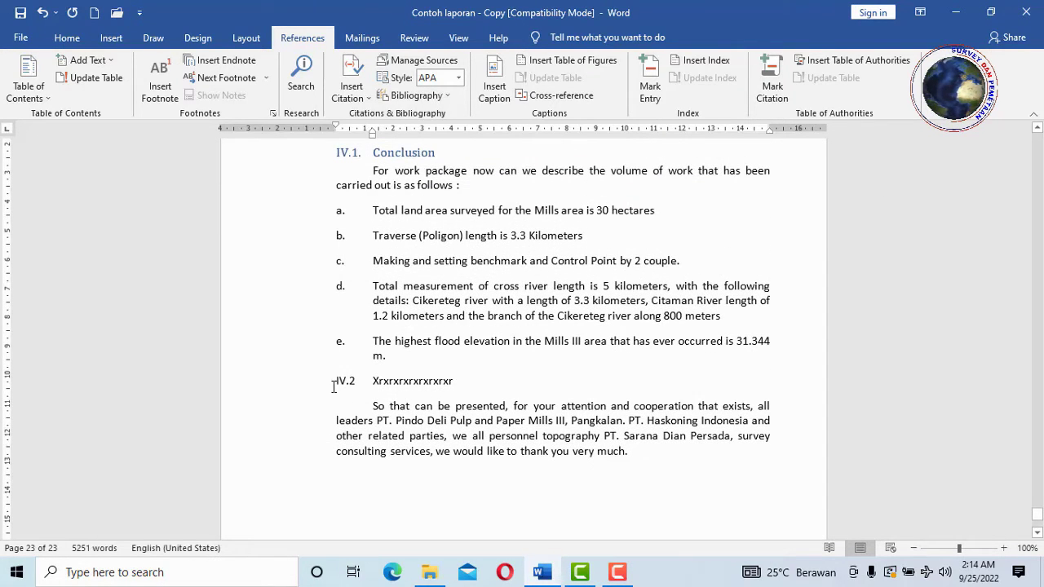
pyautogui.moveTo(334, 387); pyautogui.dragTo(424, 387)
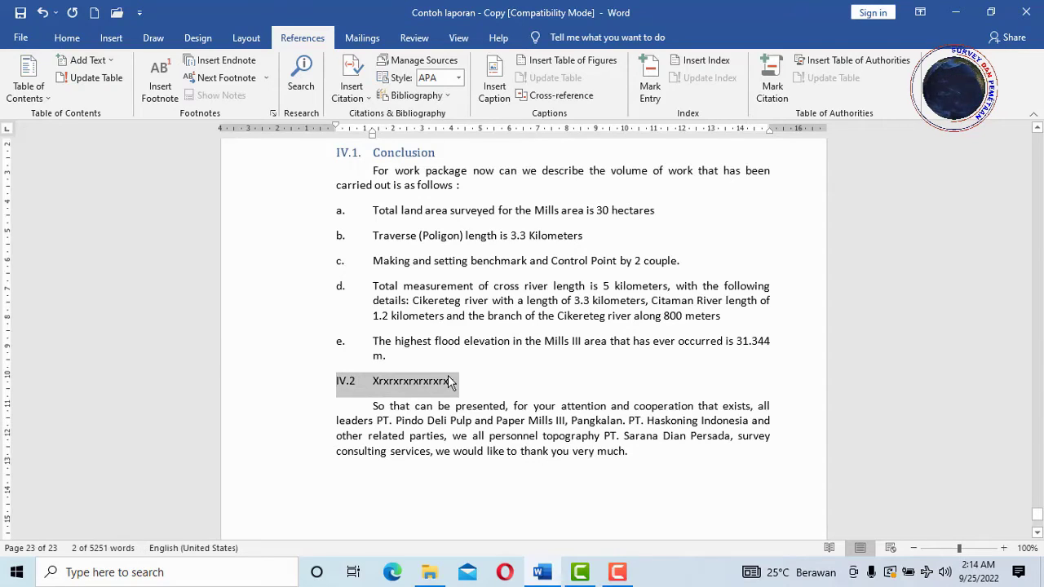
pyautogui.click(67, 38)
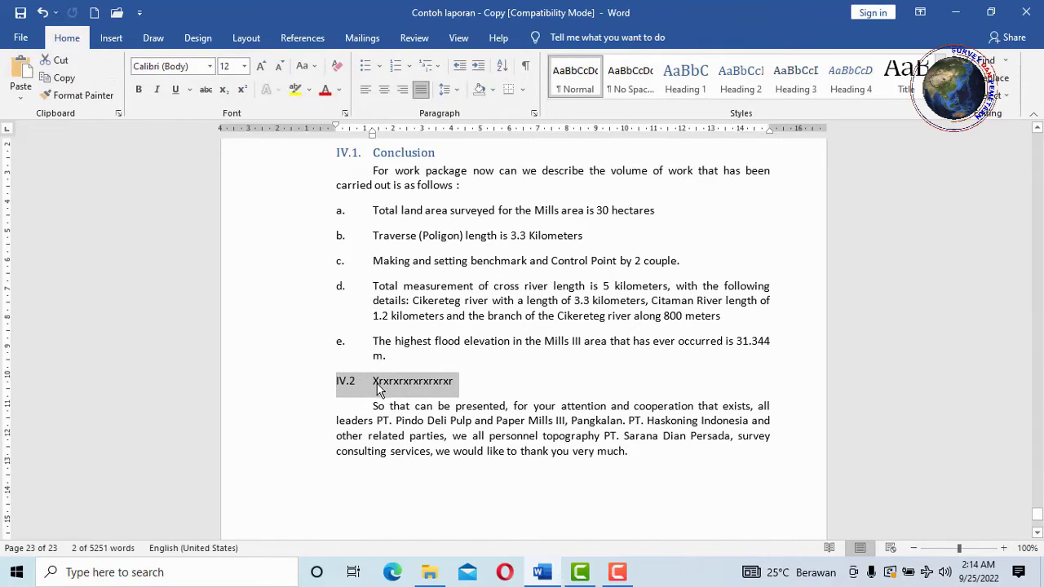
pyautogui.click(746, 88)
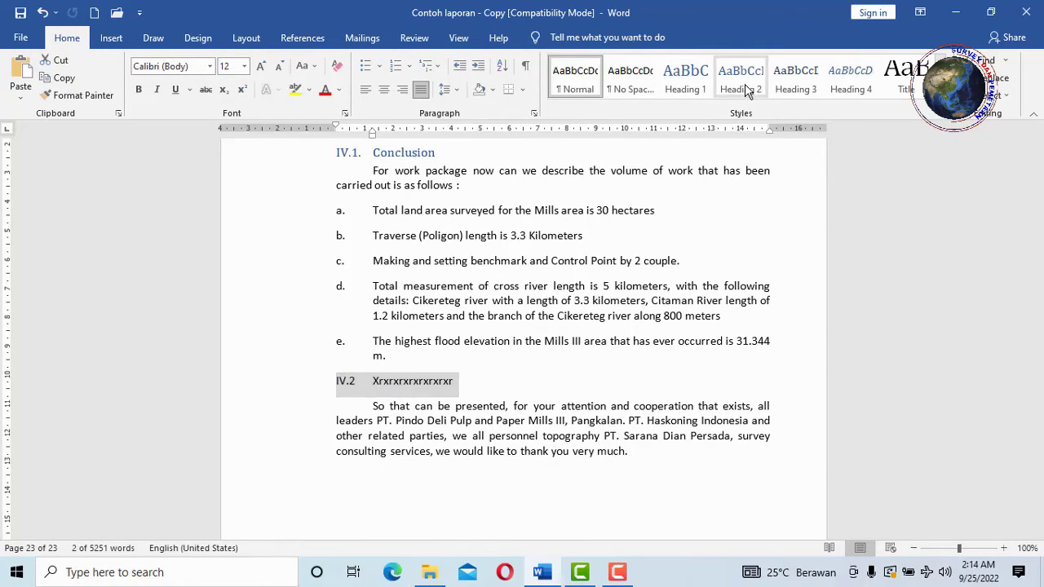
pyautogui.click(746, 88)
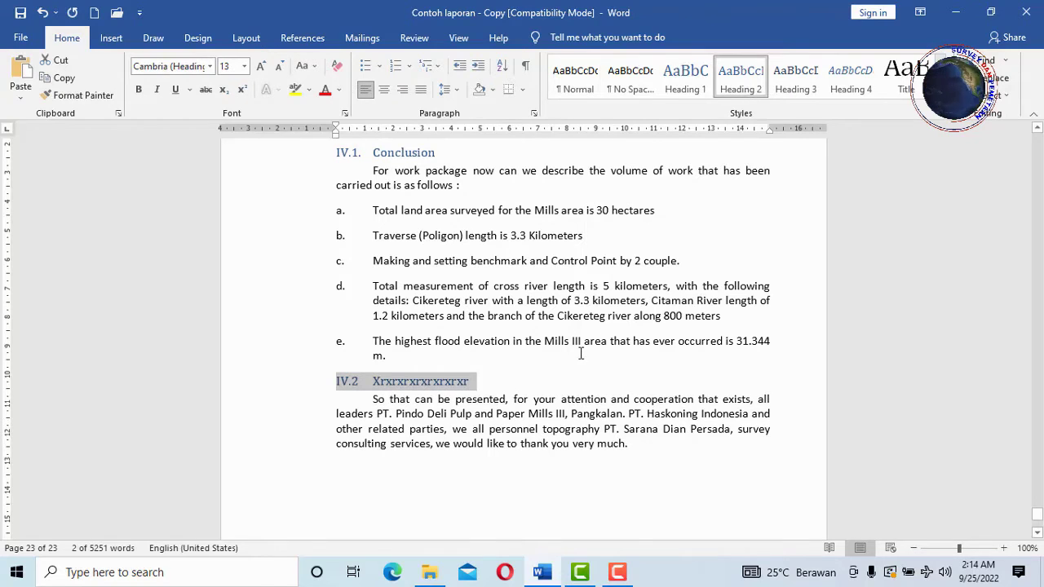
pyautogui.moveTo(1037, 516); pyautogui.dragTo(1037, 171)
pyautogui.click(538, 292)
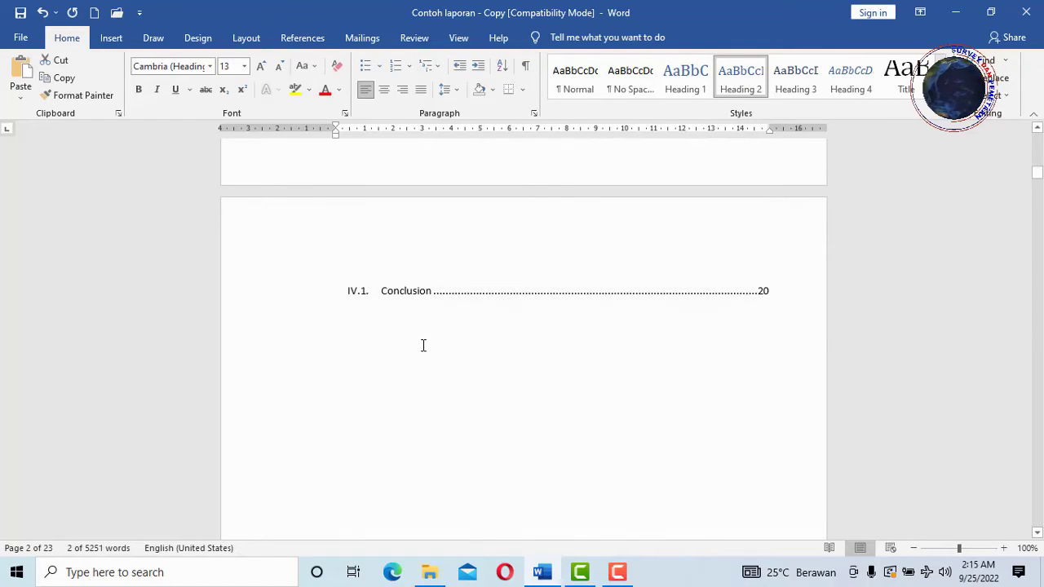
# Update the entire table of contents so IV.2 appears after IV.1 Conclusion on page 20
pyautogui.click(433, 368)
pyautogui.scroll(3, 429, 294)
pyautogui.scroll(3, 429, 294)
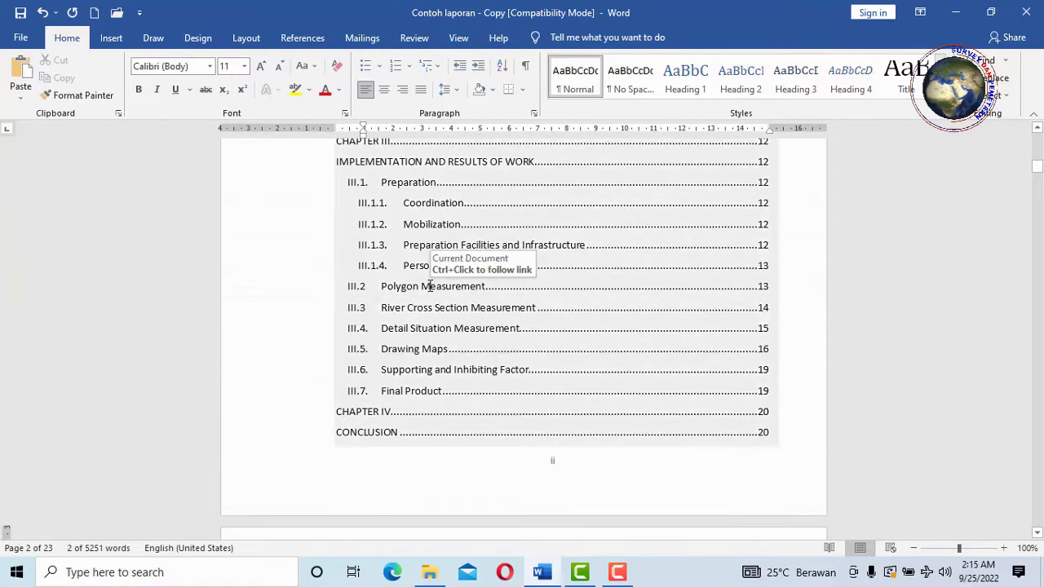
pyautogui.scroll(5, 430, 286)
pyautogui.scroll(1, 433, 282)
pyautogui.scroll(1, 433, 282)
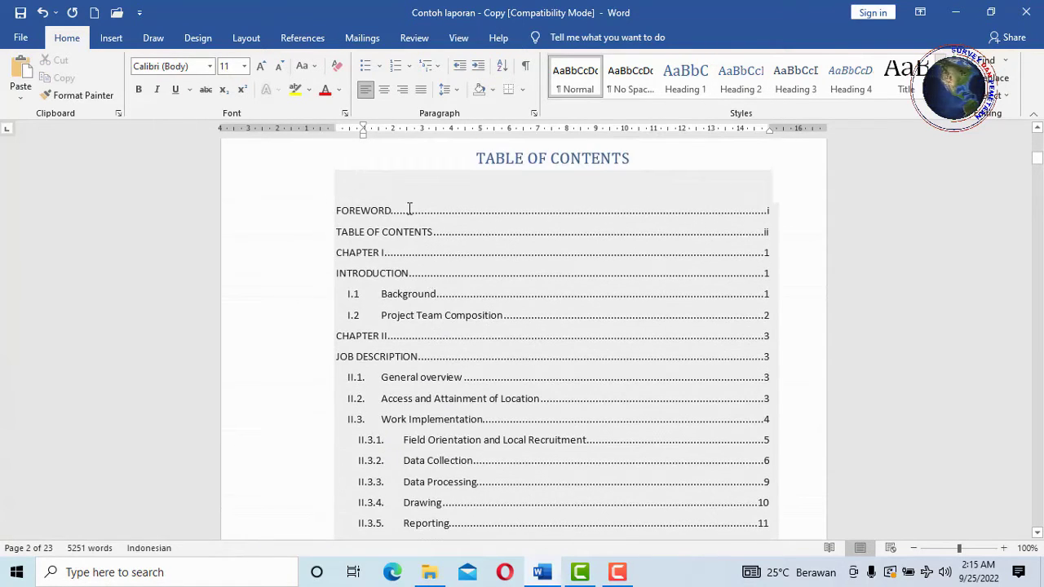
pyautogui.click(370, 199)
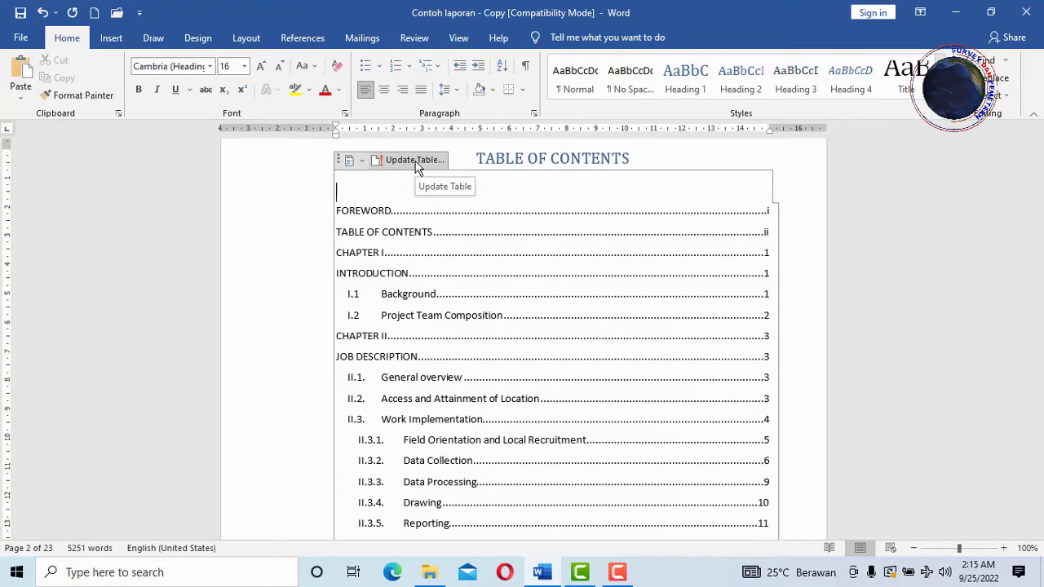
pyautogui.click(417, 167)
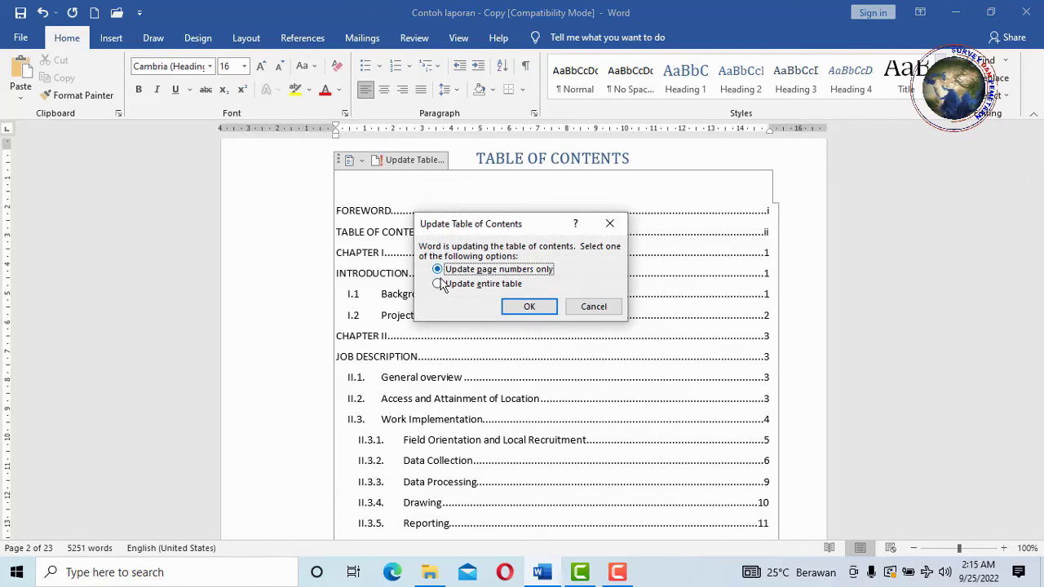
pyautogui.click(439, 283)
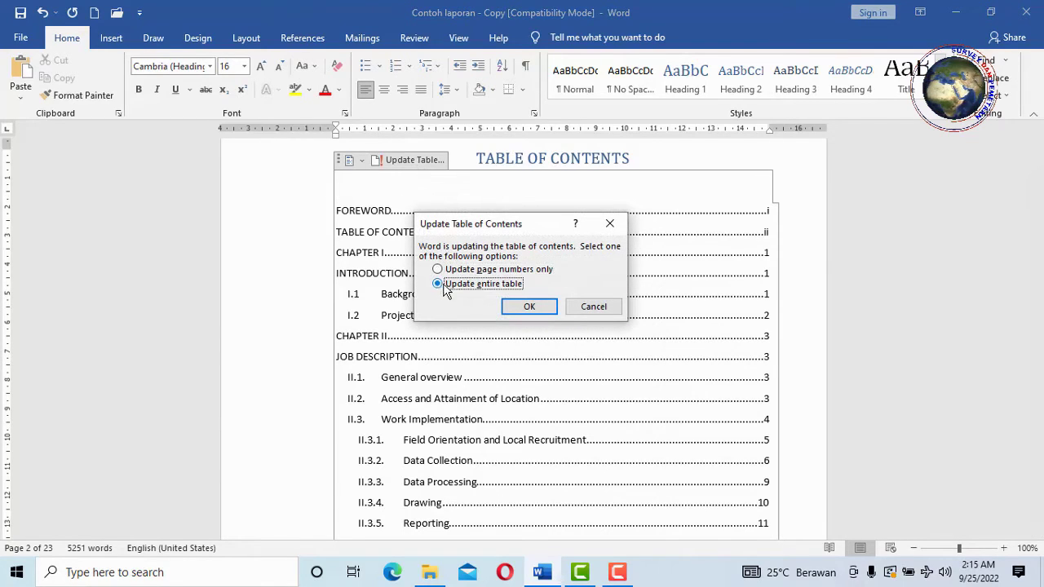
pyautogui.click(530, 307)
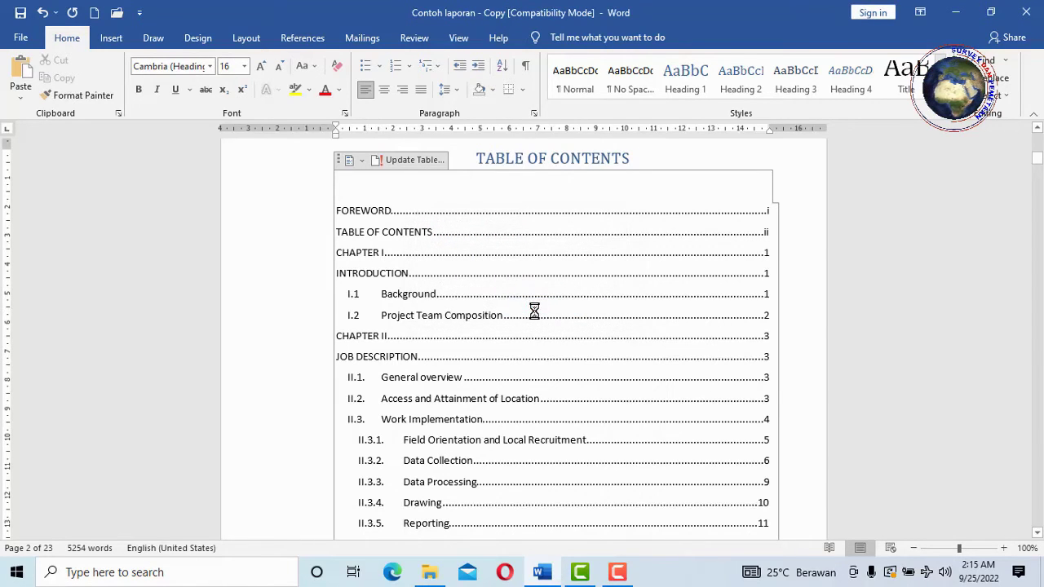
pyautogui.scroll(-4, 534, 311)
pyautogui.scroll(-5, 522, 319)
pyautogui.scroll(-4, 505, 331)
pyautogui.scroll(-1, 506, 330)
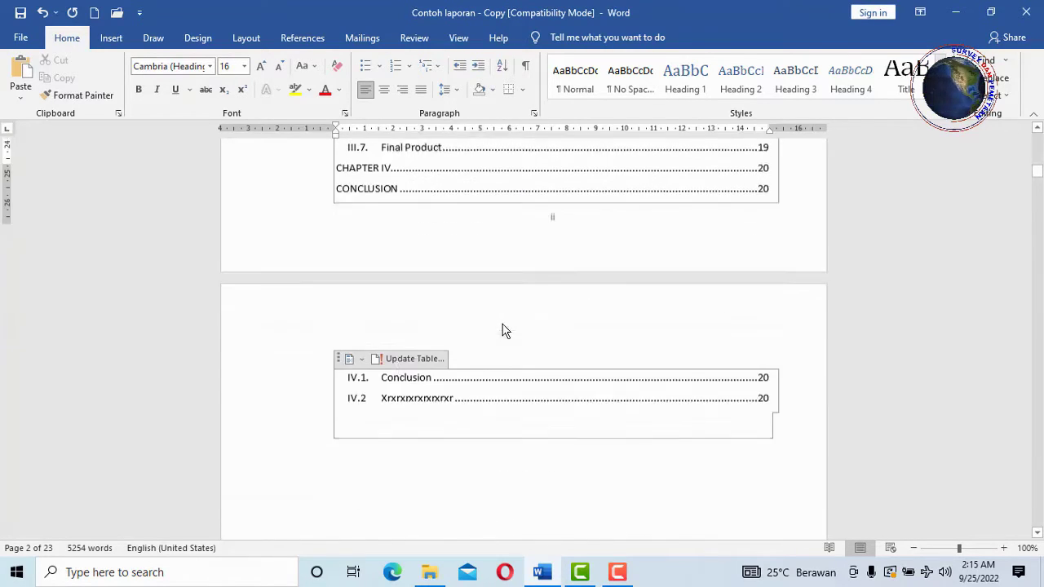
pyautogui.scroll(-1, 503, 331)
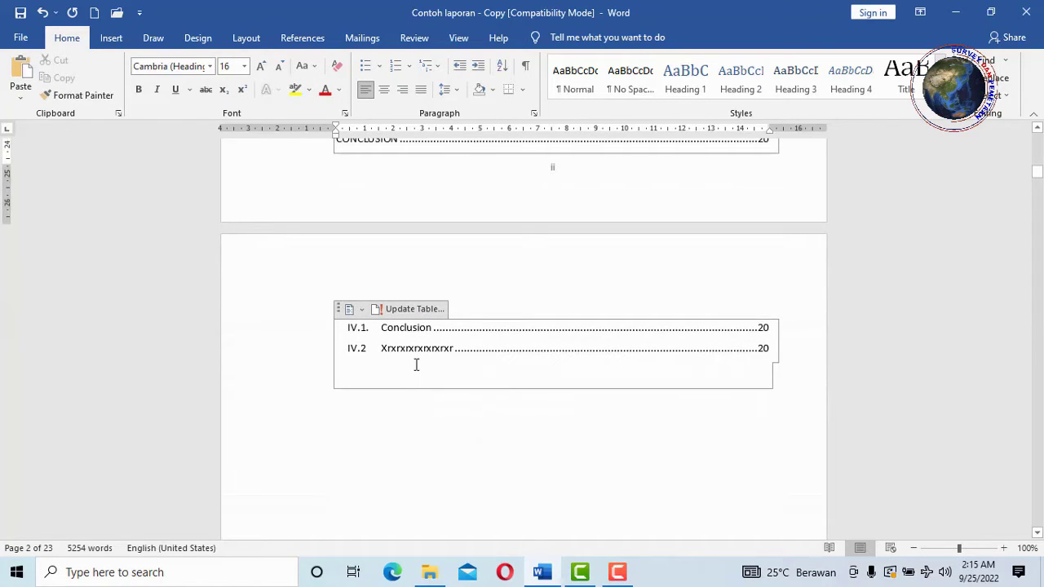
pyautogui.scroll(-2, 457, 351)
pyautogui.click(490, 340)
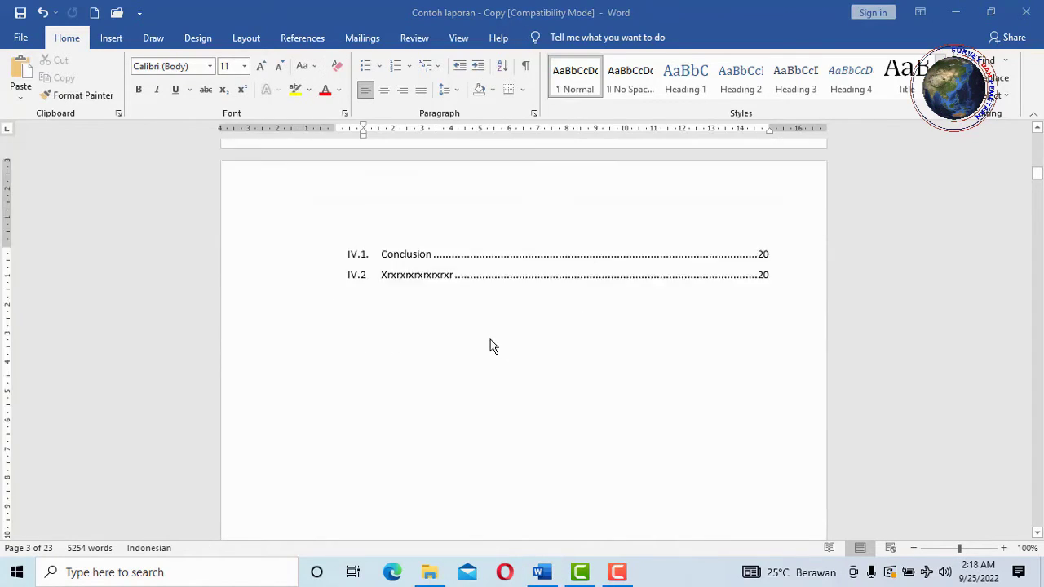
pyautogui.scroll(4, 492, 342)
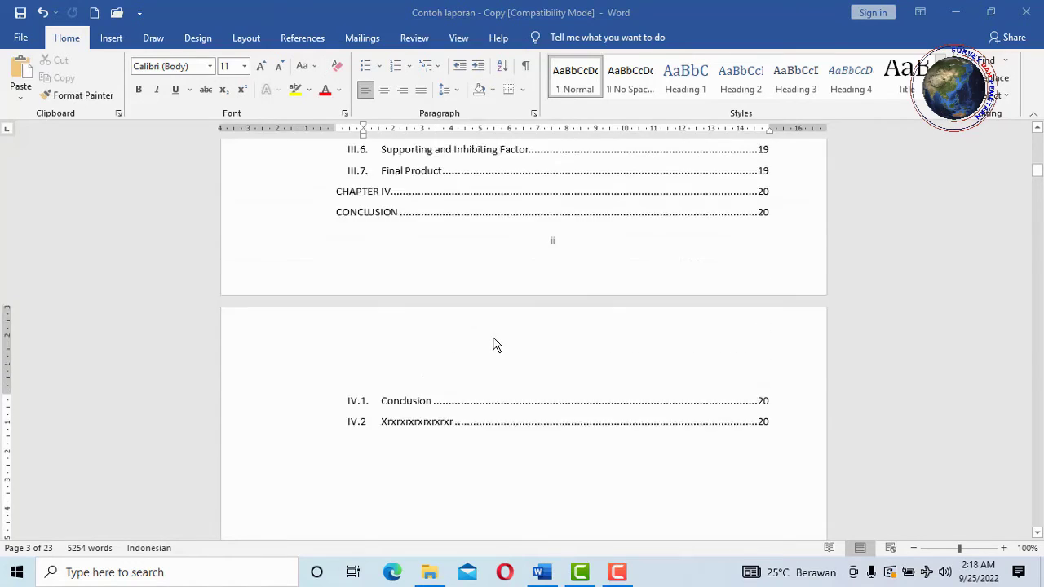
pyautogui.scroll(5, 494, 342)
pyautogui.scroll(5, 498, 341)
pyautogui.scroll(3, 498, 335)
pyautogui.scroll(2, 503, 331)
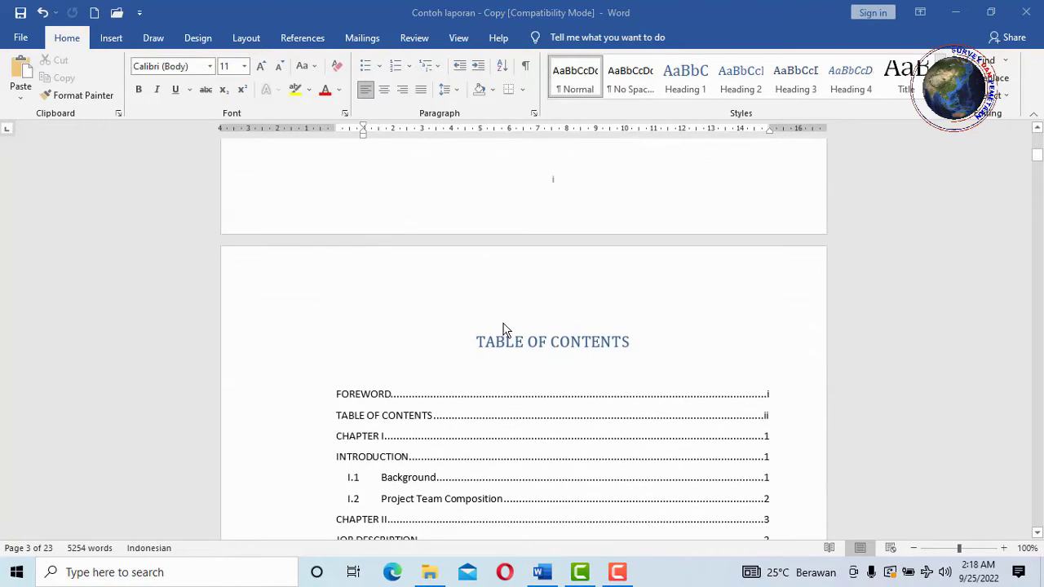
pyautogui.scroll(-3, 508, 326)
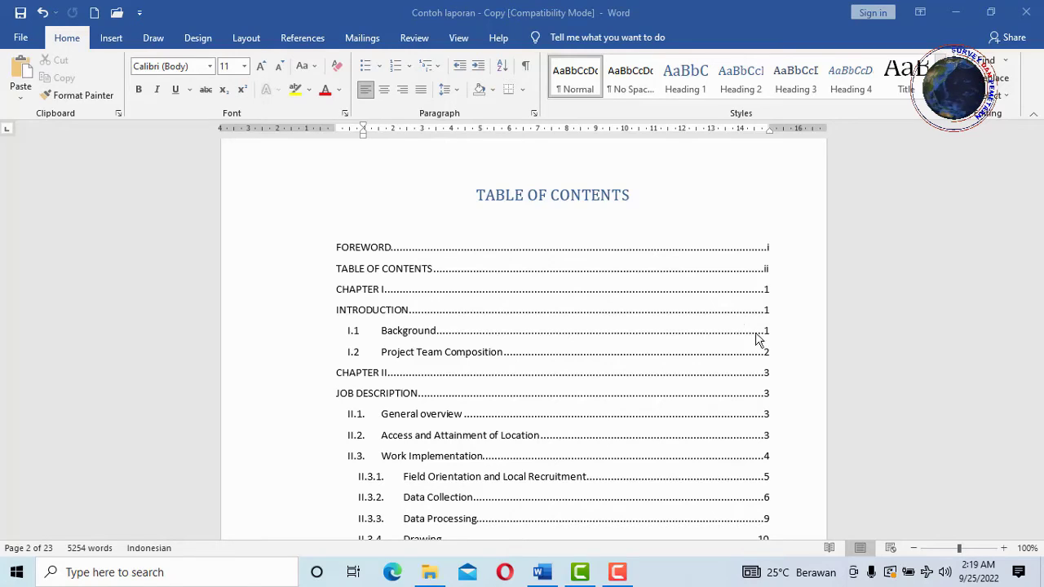
# Turn on the Navigation Pane from the View tab to list the report's headings
pyautogui.click(458, 38)
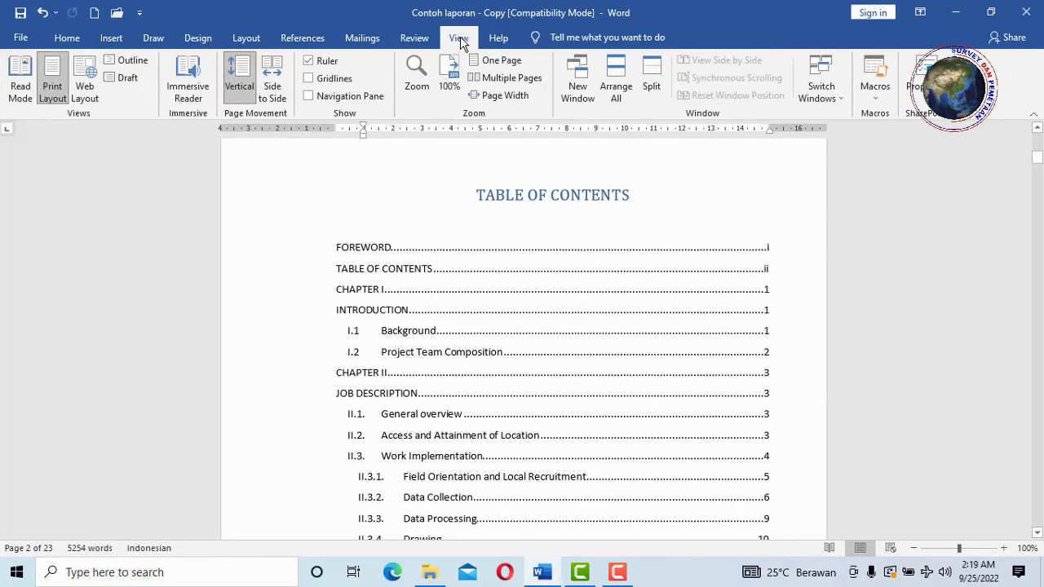
pyautogui.click(308, 96)
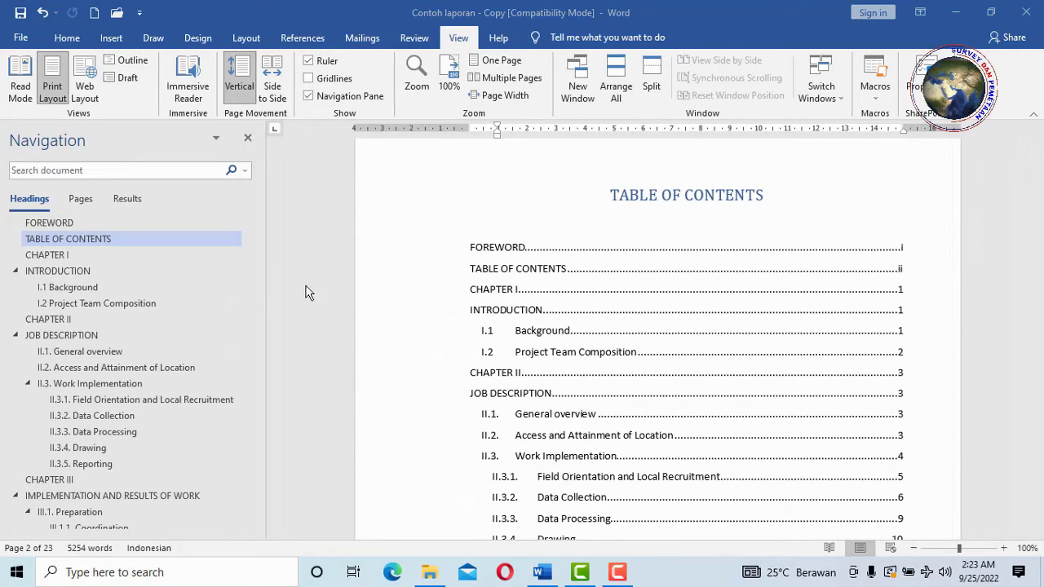
pyautogui.scroll(-1, 141, 305)
pyautogui.scroll(-2, 144, 308)
pyautogui.scroll(2, 143, 309)
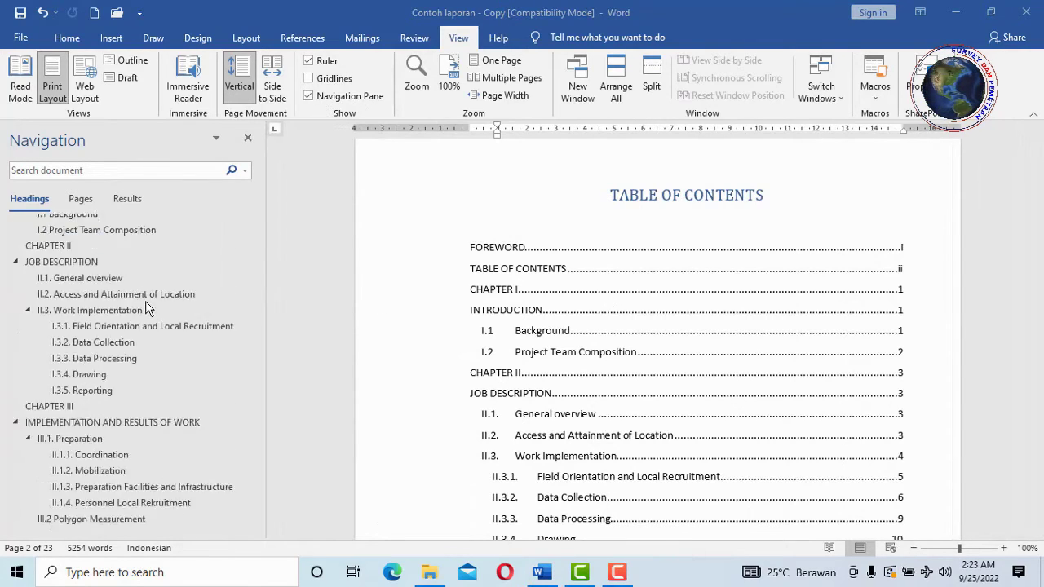
pyautogui.scroll(1, 148, 305)
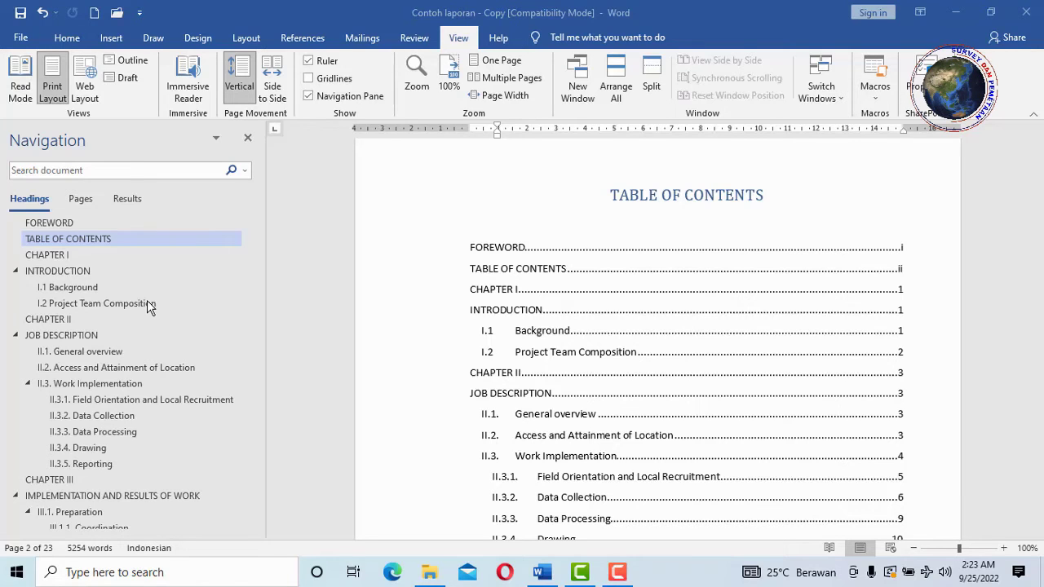
# Scroll through the table of contents, checking II.3.1–II.3.5 on pages 5–11 and Chapter III at page 12
pyautogui.scroll(-4, 677, 253)
pyautogui.scroll(-2, 549, 287)
pyautogui.scroll(-7, 606, 299)
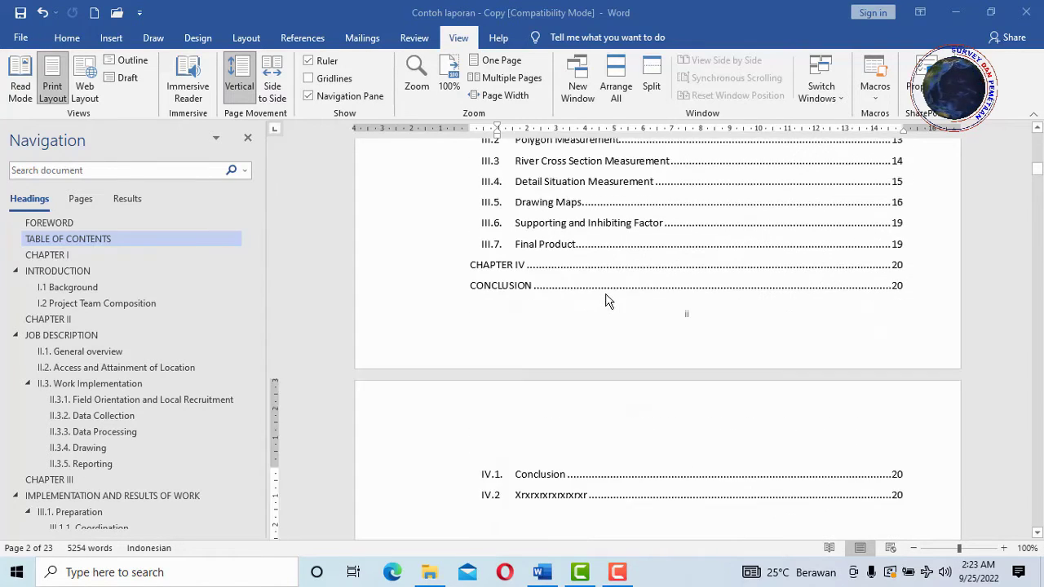
pyautogui.scroll(-2, 604, 300)
pyautogui.scroll(9, 603, 300)
pyautogui.scroll(6, 604, 294)
pyautogui.scroll(-10, 604, 294)
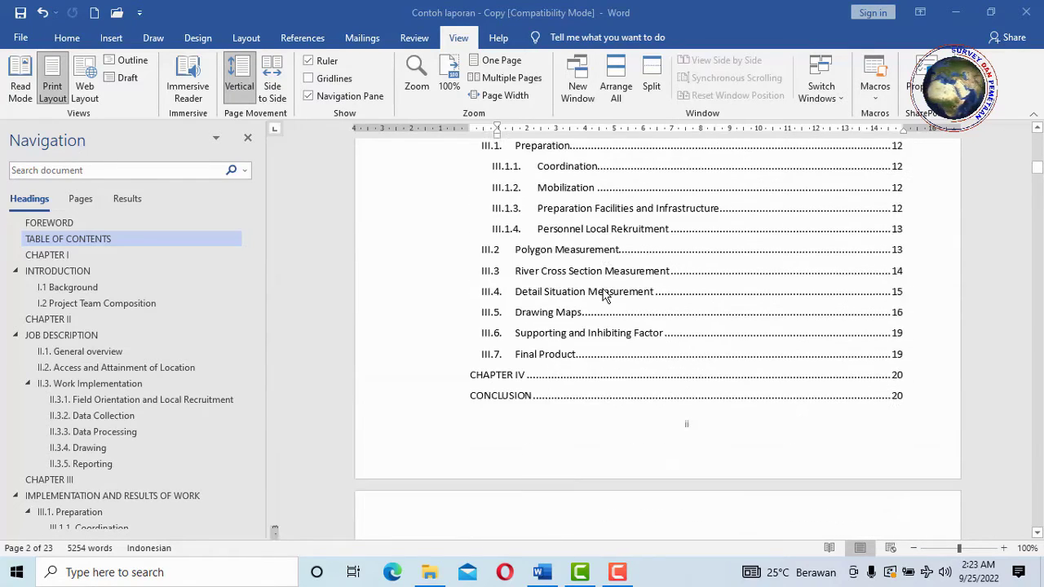
pyautogui.scroll(-7, 603, 296)
pyautogui.scroll(3, 657, 302)
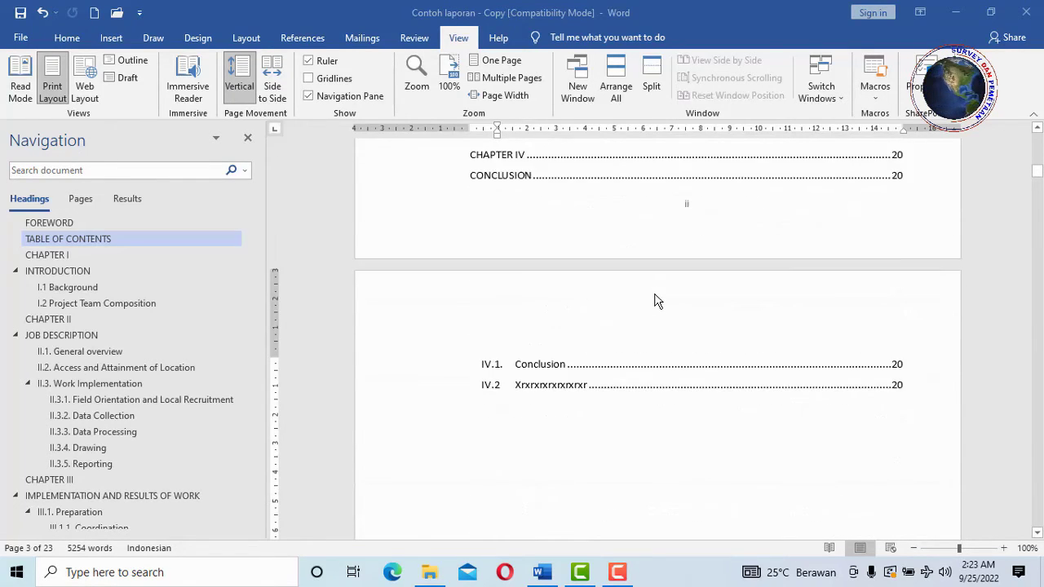
pyautogui.scroll(2, 653, 298)
pyautogui.scroll(4, 643, 278)
pyautogui.scroll(2, 686, 286)
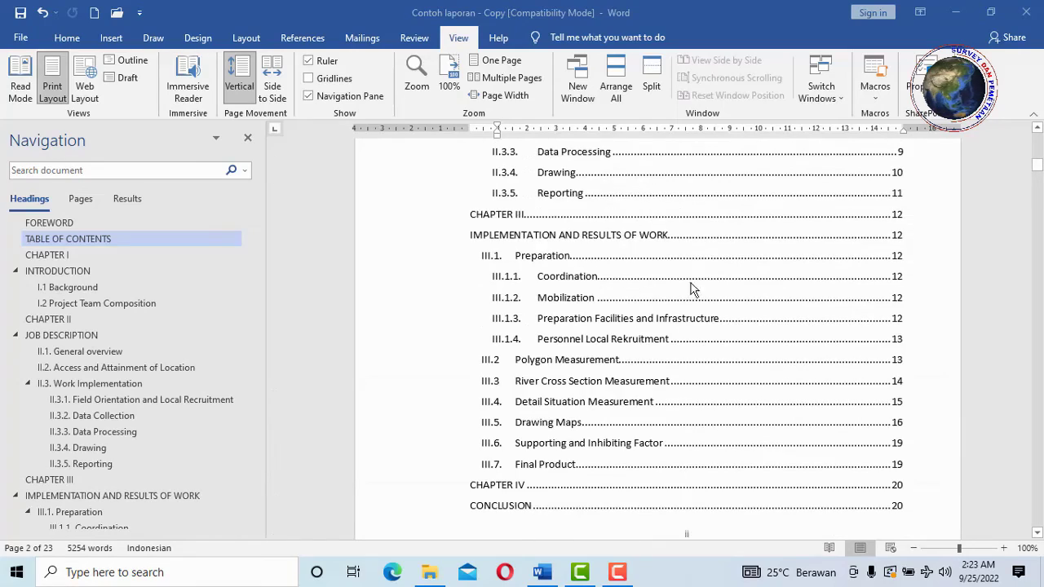
pyautogui.scroll(2, 653, 293)
pyautogui.scroll(3, 617, 298)
pyautogui.scroll(3, 613, 298)
pyautogui.scroll(-4, 609, 300)
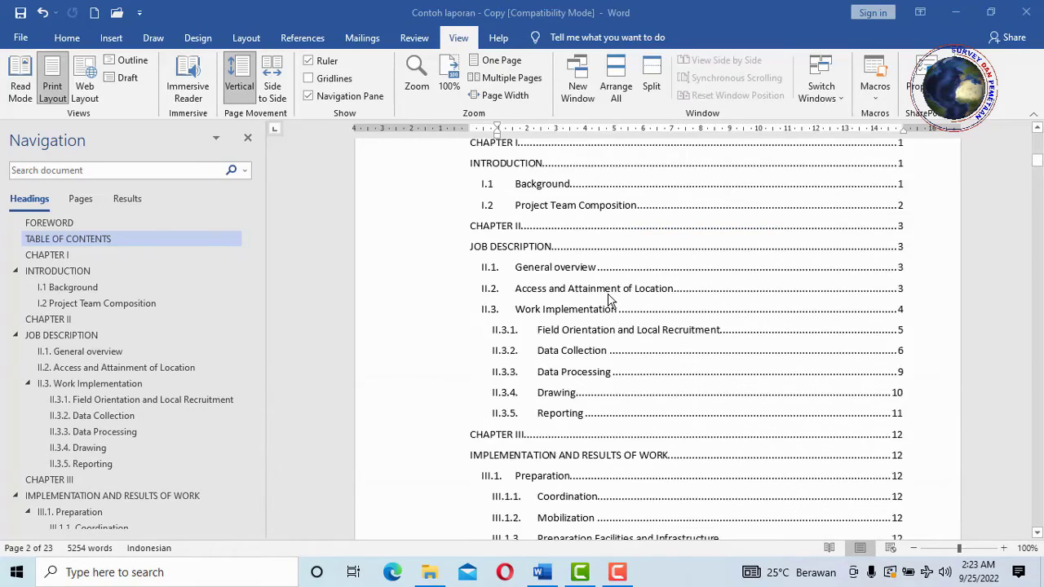
pyautogui.scroll(-3, 607, 301)
pyautogui.scroll(-2, 606, 302)
pyautogui.scroll(-1, 604, 302)
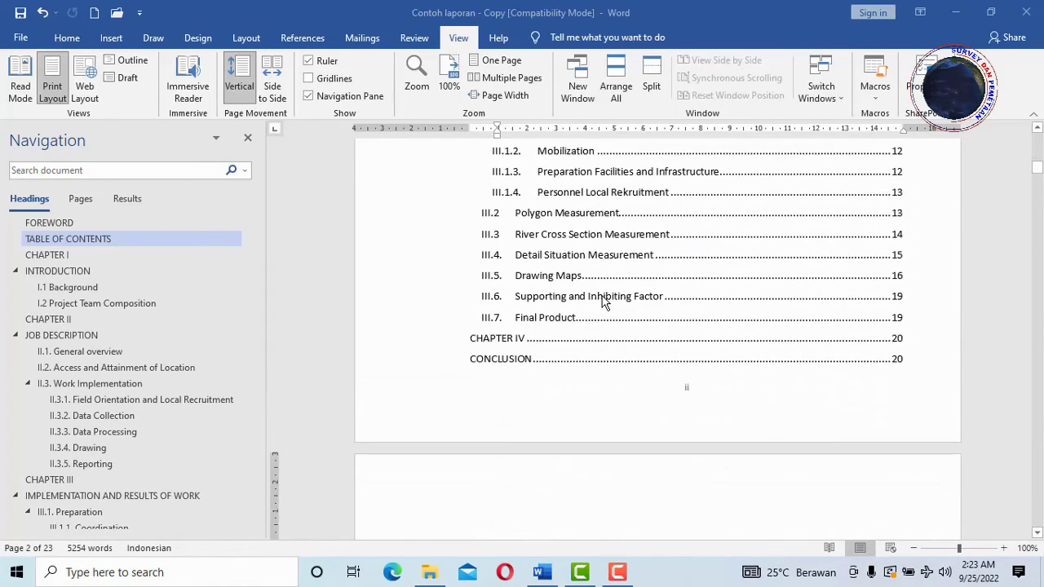
pyautogui.scroll(-1, 604, 302)
pyautogui.scroll(-1, 620, 310)
pyautogui.scroll(-3, 611, 300)
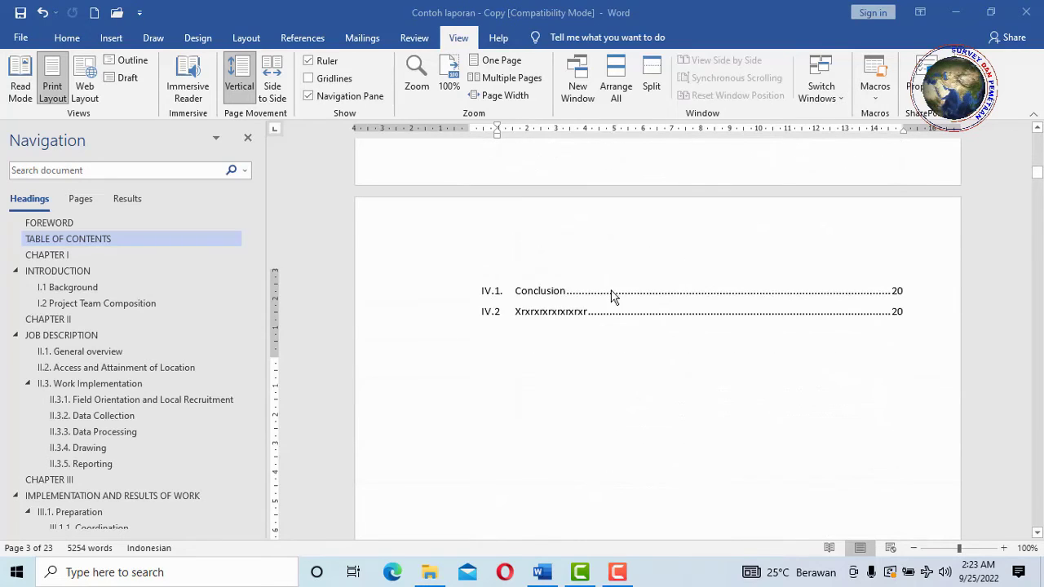
pyautogui.scroll(3, 612, 295)
pyautogui.scroll(7, 615, 301)
pyautogui.scroll(3, 594, 309)
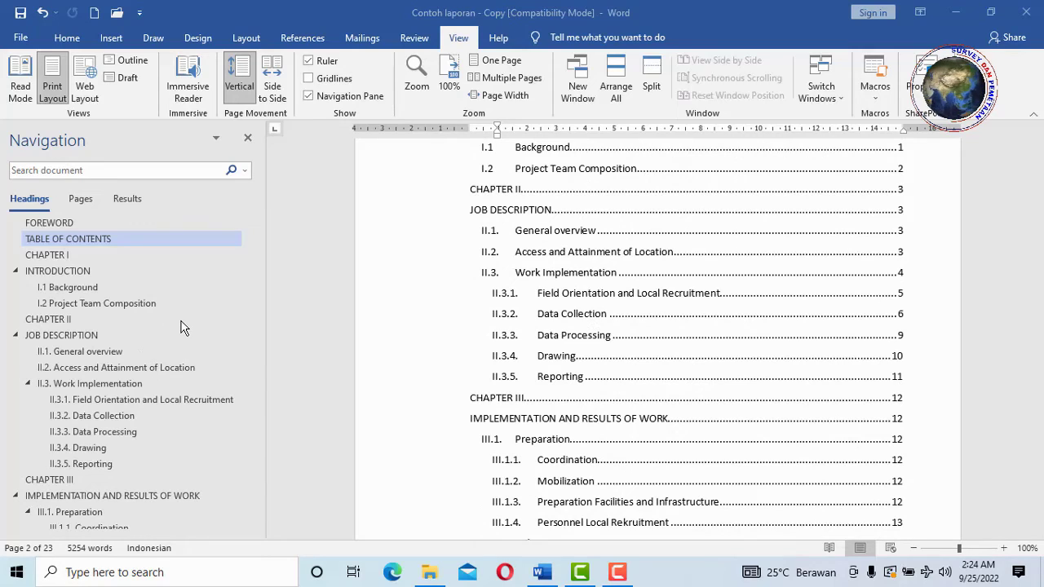
pyautogui.click(73, 238)
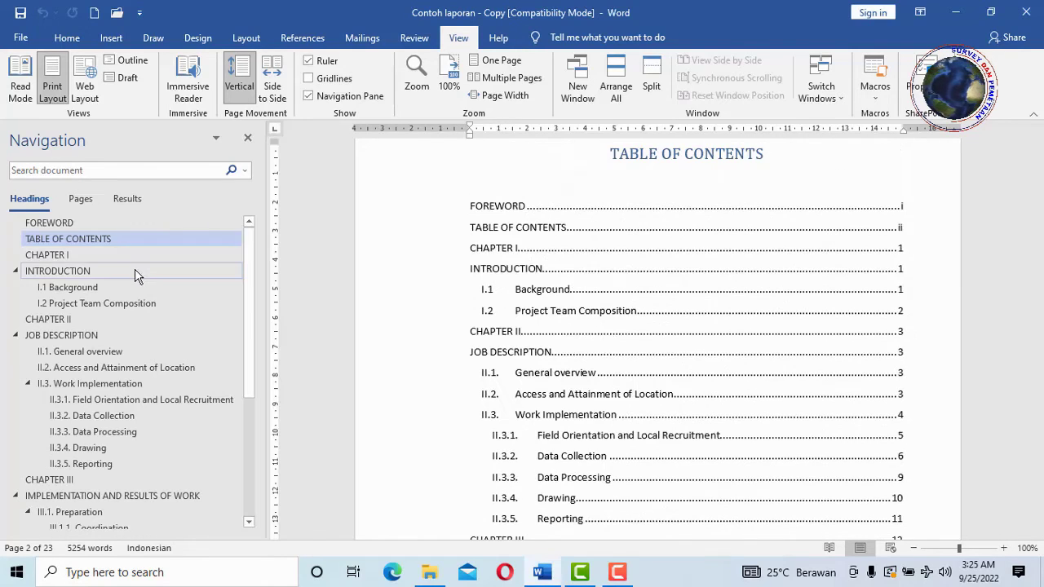
pyautogui.scroll(-3, 136, 277)
pyautogui.scroll(-1, 137, 278)
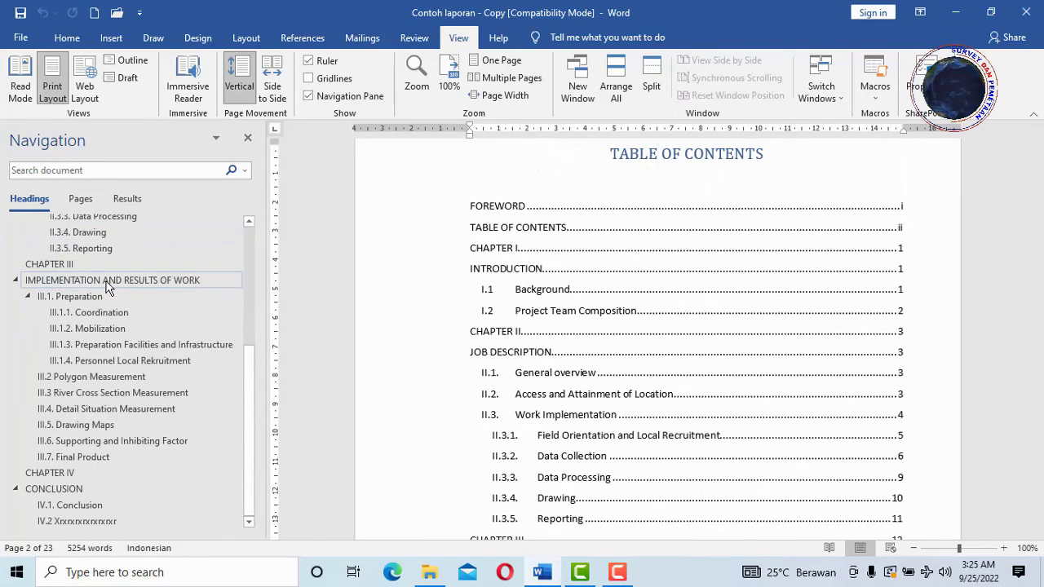
pyautogui.click(106, 282)
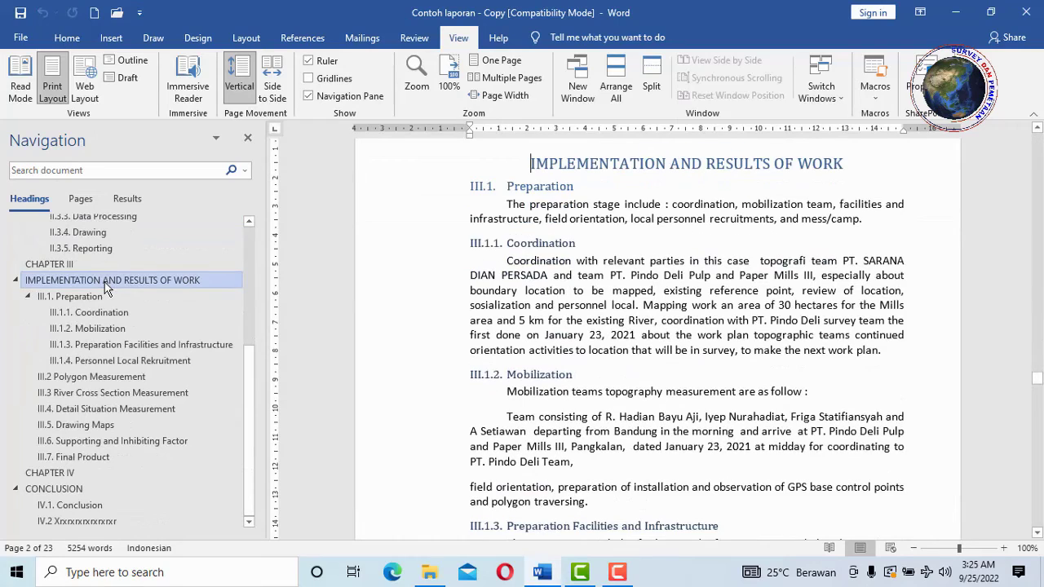
pyautogui.click(106, 363)
pyautogui.click(54, 488)
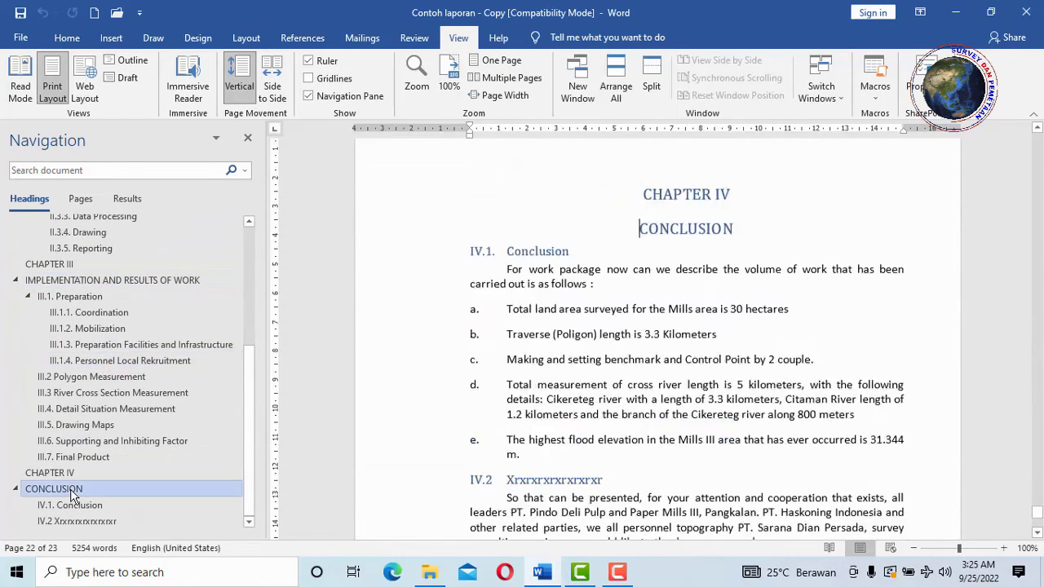
pyautogui.scroll(4, 82, 277)
pyautogui.click(68, 239)
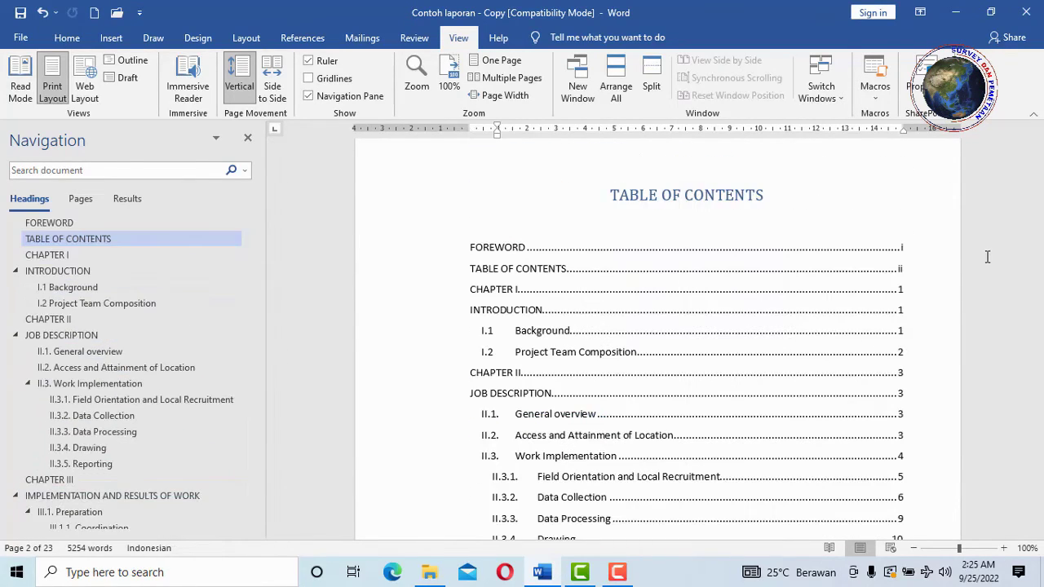